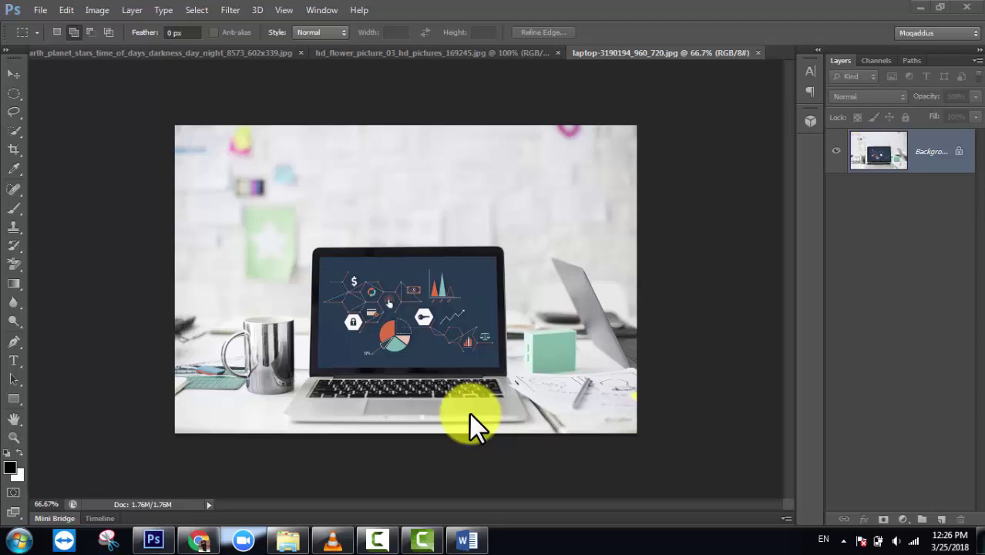
# Step: Add left-aligned red text 'My Own Way' on the photo as a new type layer
pyautogui.click(13, 356)
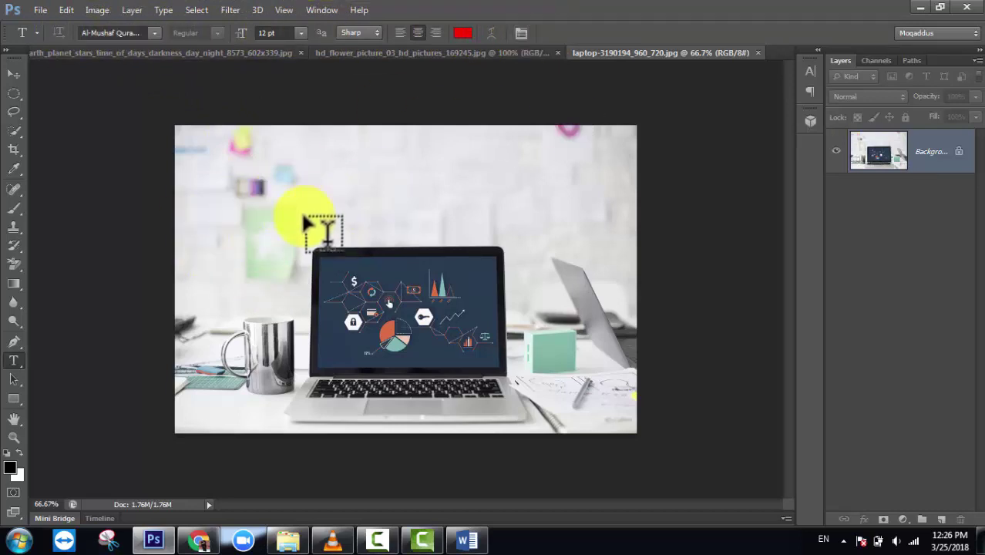
pyautogui.click(248, 202)
pyautogui.write('My')
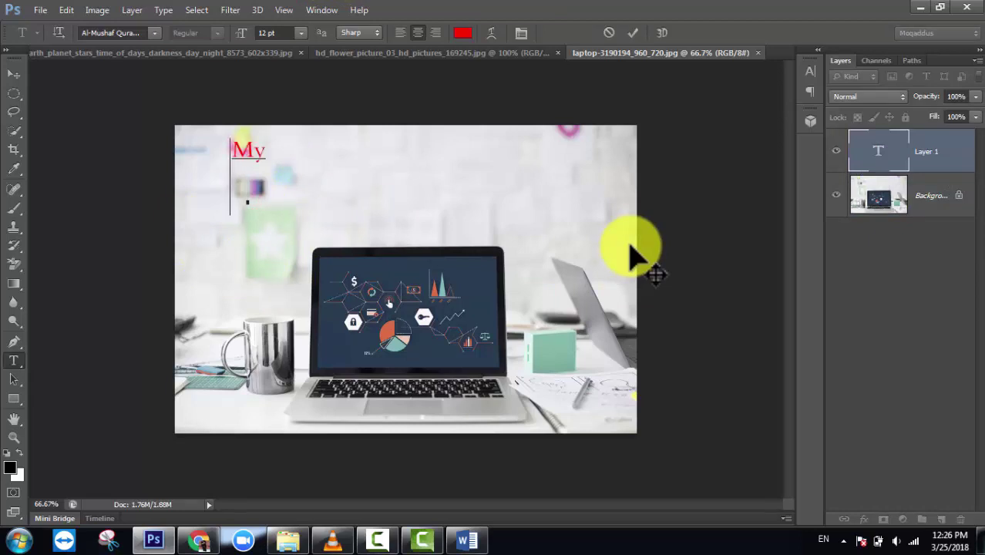
pyautogui.write(' Own Way')
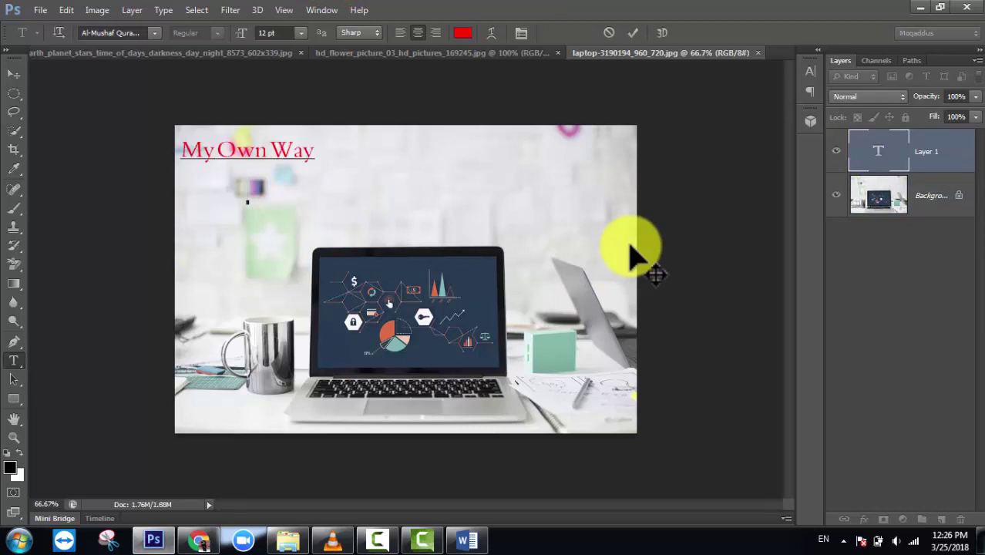
pyautogui.click(401, 31)
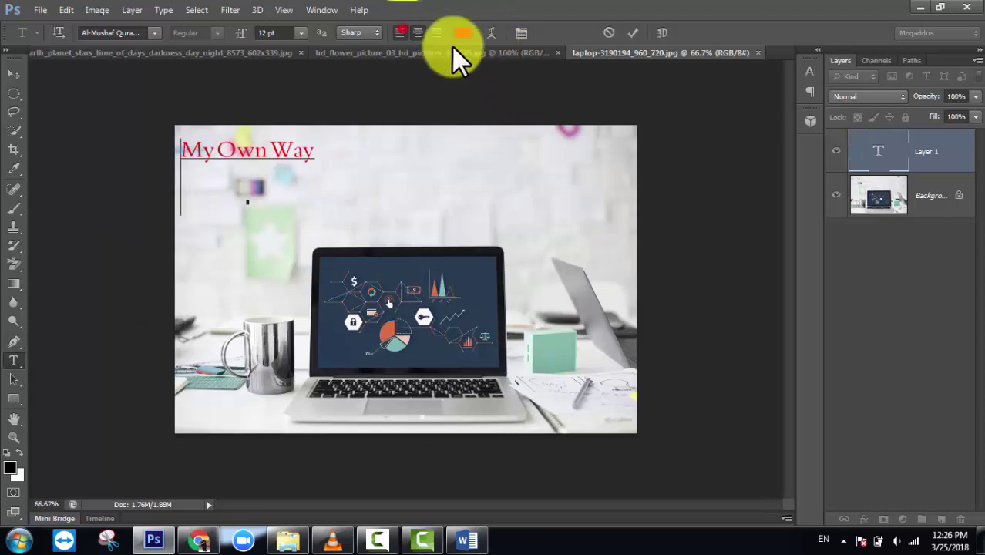
pyautogui.click(631, 32)
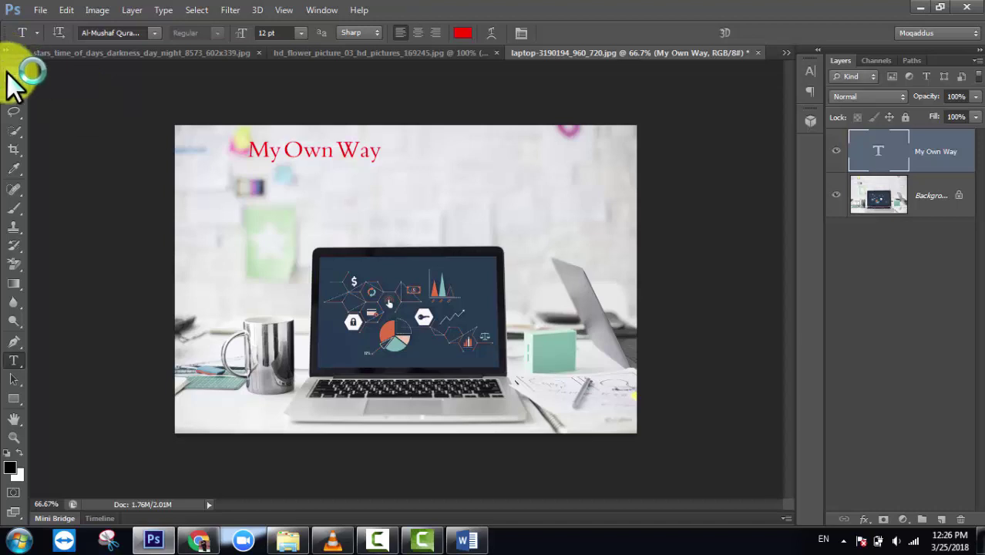
# Step: Move the title above the laptop screen and enlarge it to about 30.42 pt
pyautogui.click(13, 73)
pyautogui.moveTo(344, 152)
pyautogui.mouseDown()
pyautogui.moveTo(412, 194)
pyautogui.moveTo(434, 221)
pyautogui.mouseUp()
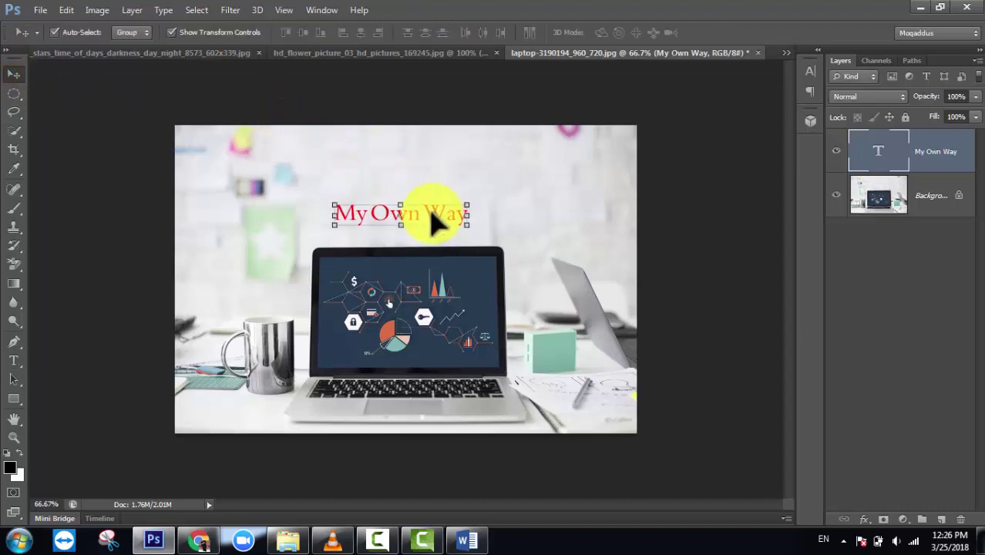
pyautogui.moveTo(467, 204); pyautogui.dragTo(567, 165)
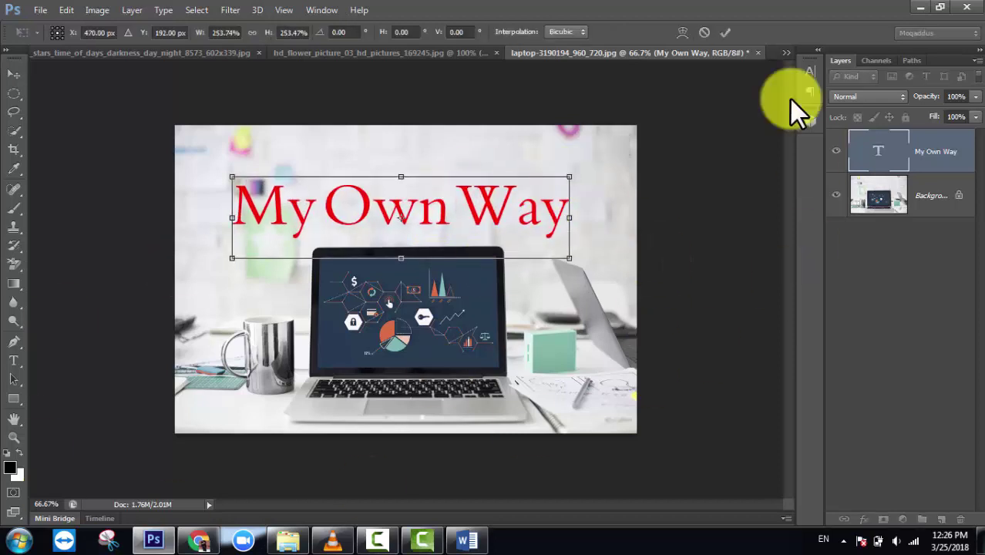
pyautogui.click(727, 33)
# Step: Change the title's font to Royal Acidbath after briefly trying Sverige Script Decorated Demo
pyautogui.doubleClick(878, 151)
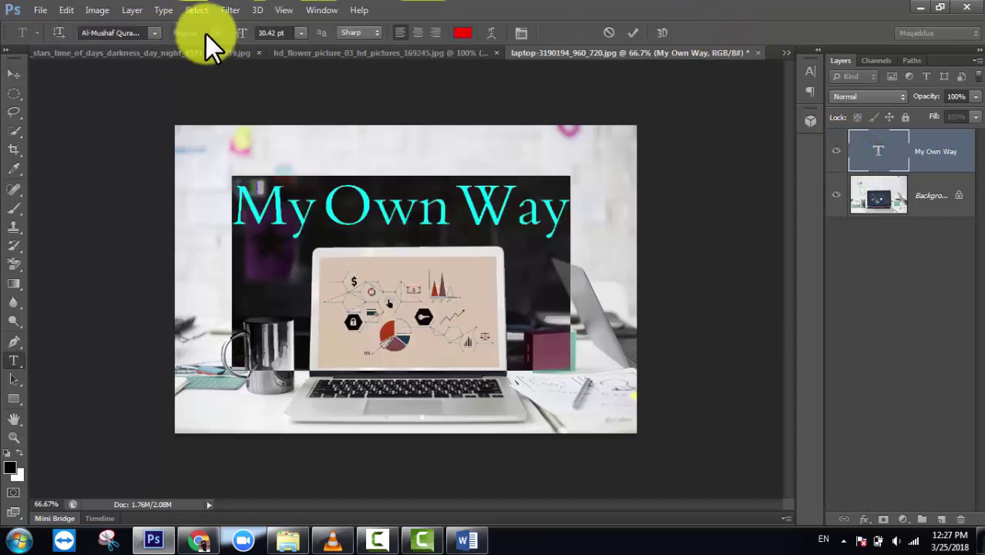
pyautogui.click(155, 33)
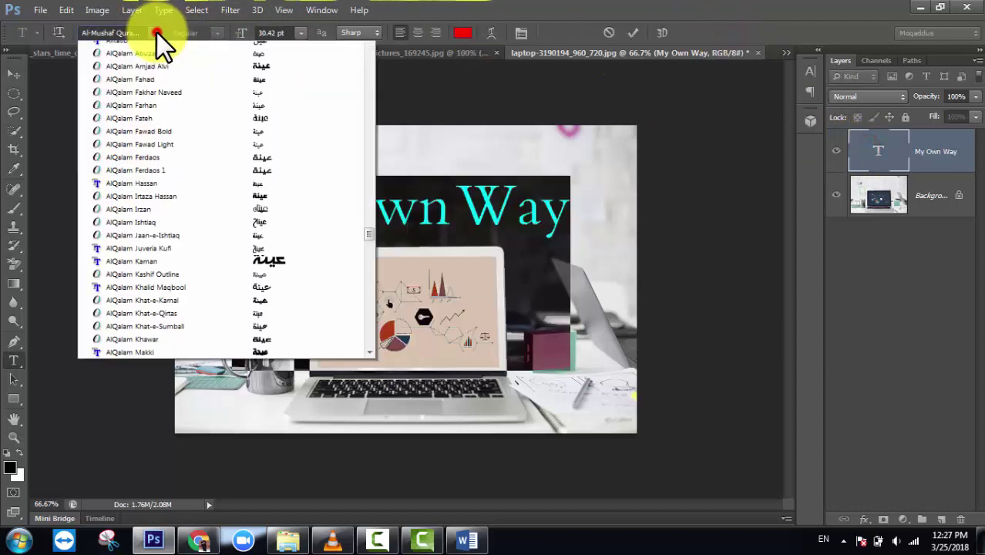
pyautogui.scroll(10, 167, 117)
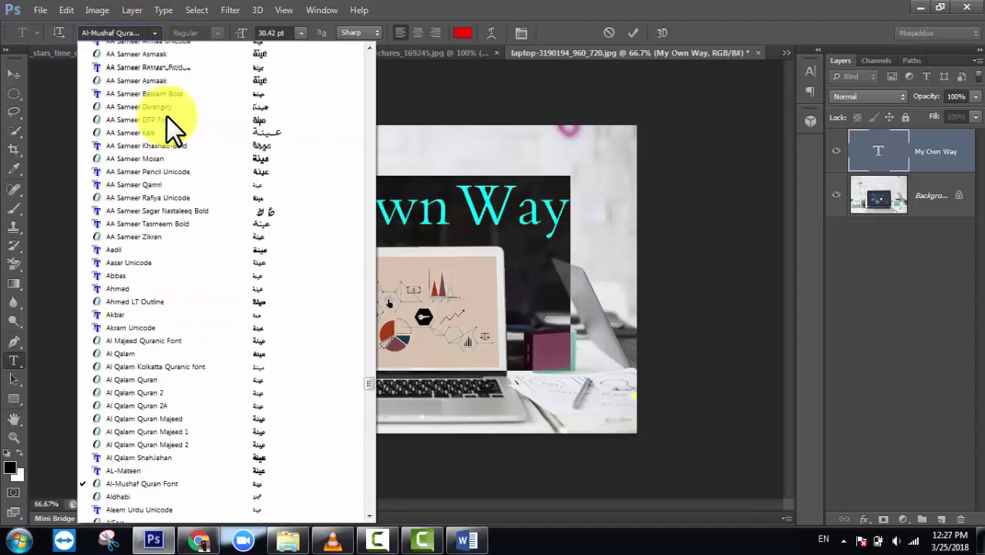
pyautogui.scroll(-10, 167, 117)
pyautogui.scroll(-10, 167, 117)
pyautogui.scroll(-10, 167, 117)
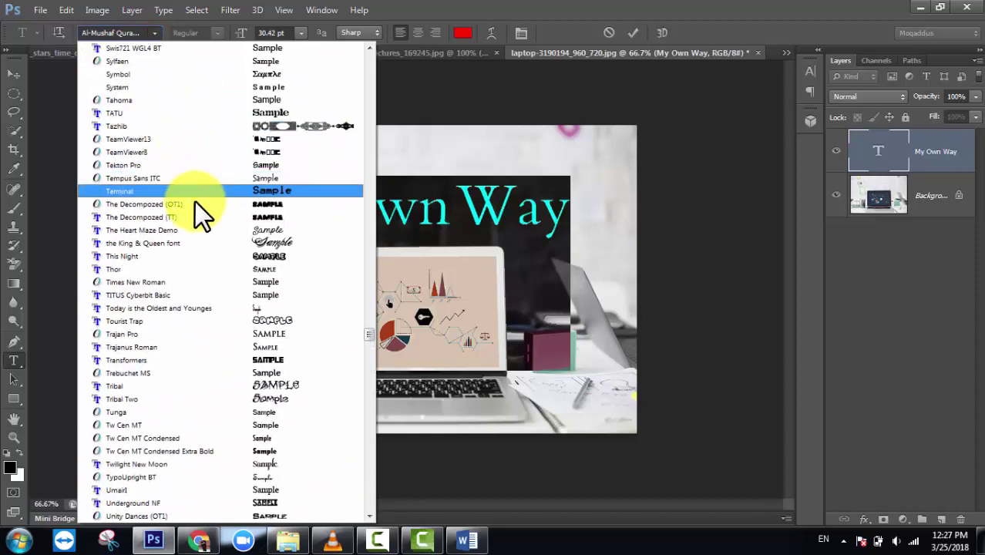
pyautogui.scroll(1, 214, 192)
pyautogui.scroll(3, 214, 214)
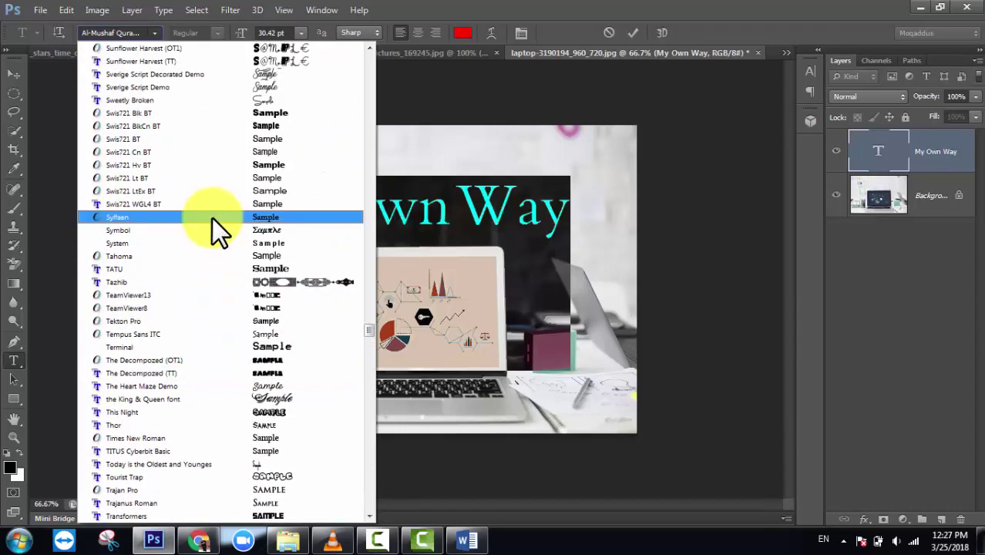
pyautogui.scroll(1, 213, 219)
pyautogui.scroll(1, 212, 219)
pyautogui.scroll(1, 218, 173)
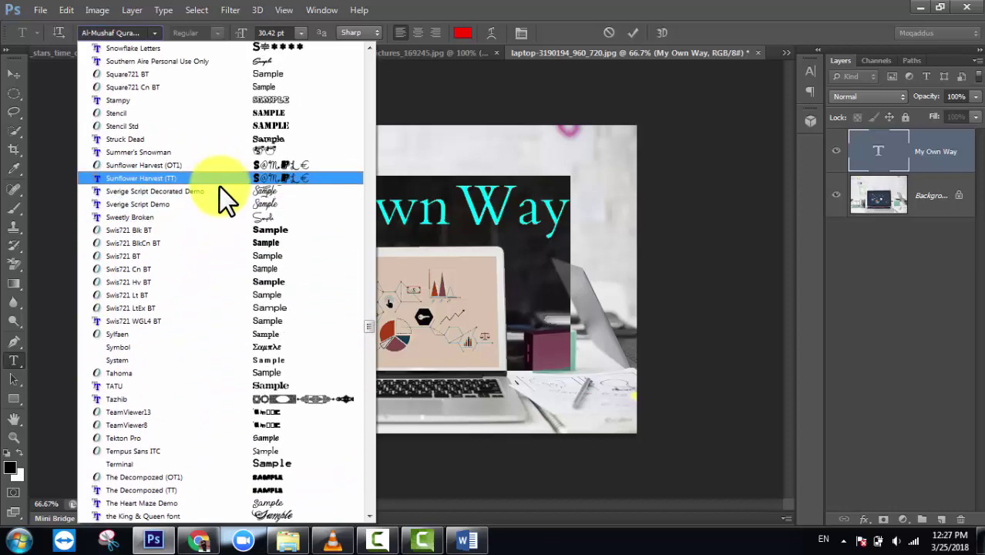
pyautogui.click(219, 186)
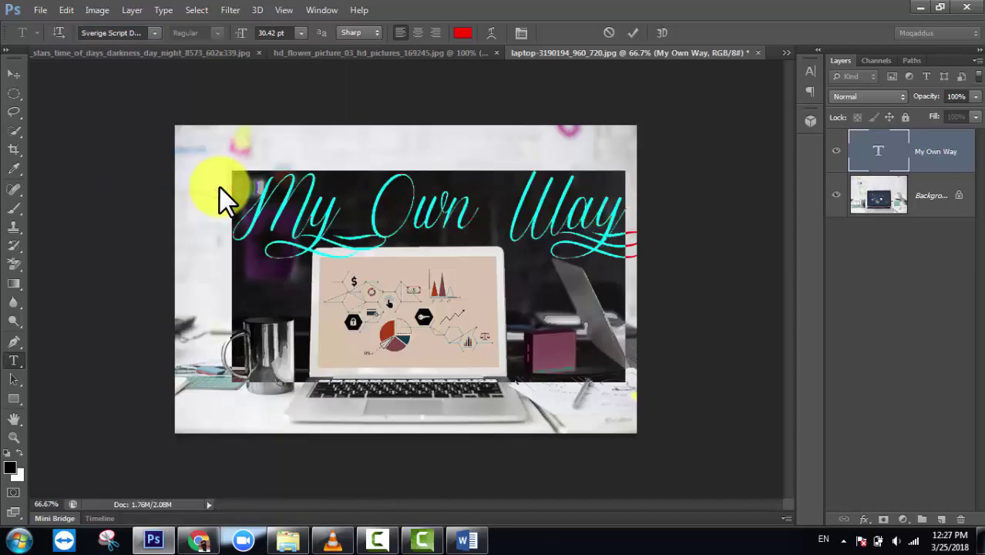
pyautogui.click(154, 33)
pyautogui.scroll(10, 177, 154)
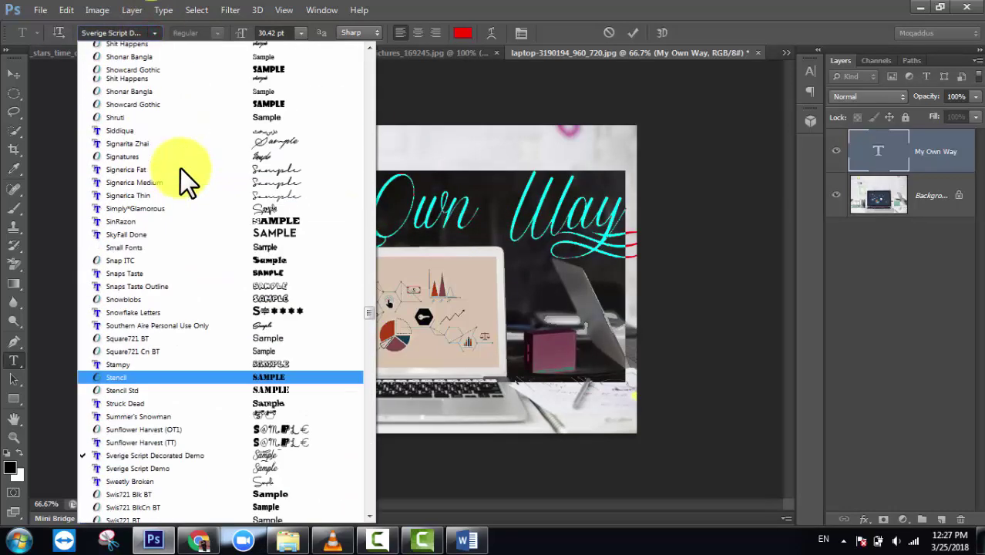
pyautogui.scroll(6, 187, 176)
pyautogui.scroll(1, 193, 166)
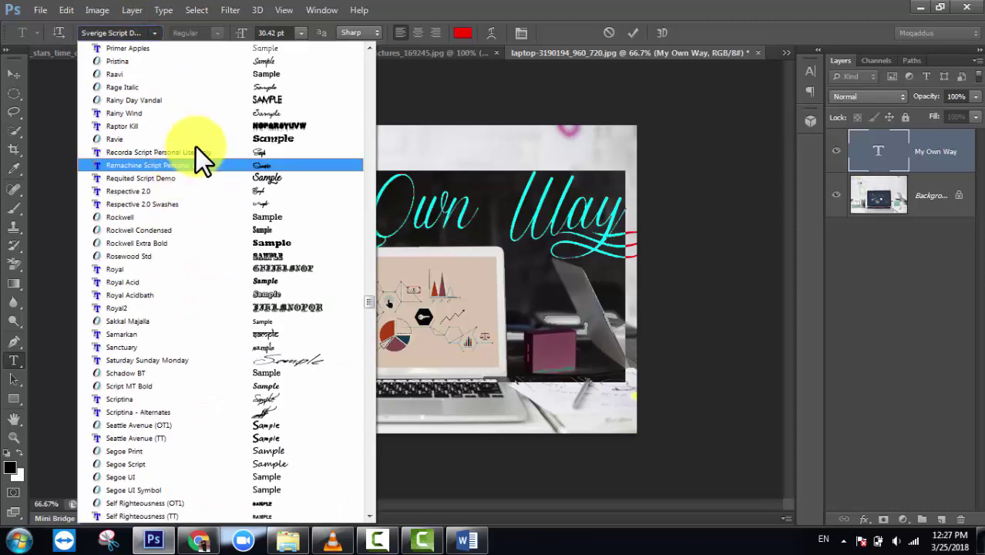
pyautogui.click(211, 292)
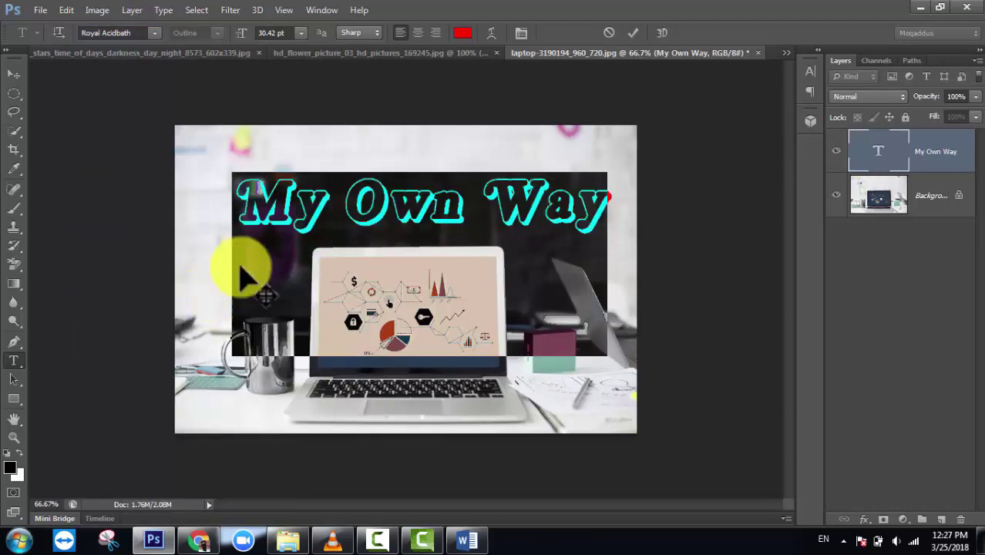
# Step: Colour the title text black (#000000)
pyautogui.click(611, 33)
pyautogui.click(462, 32)
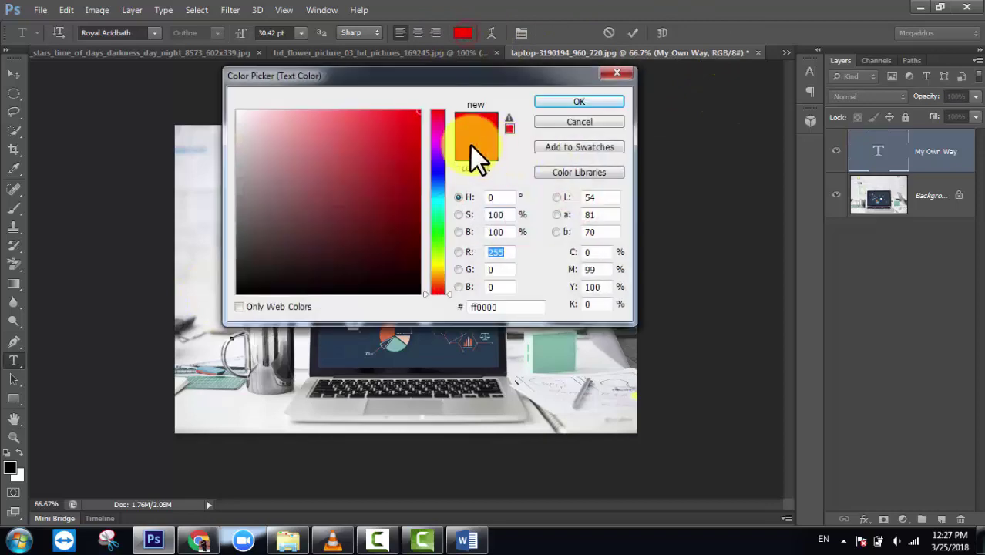
pyautogui.moveTo(329, 204); pyautogui.dragTo(218, 317)
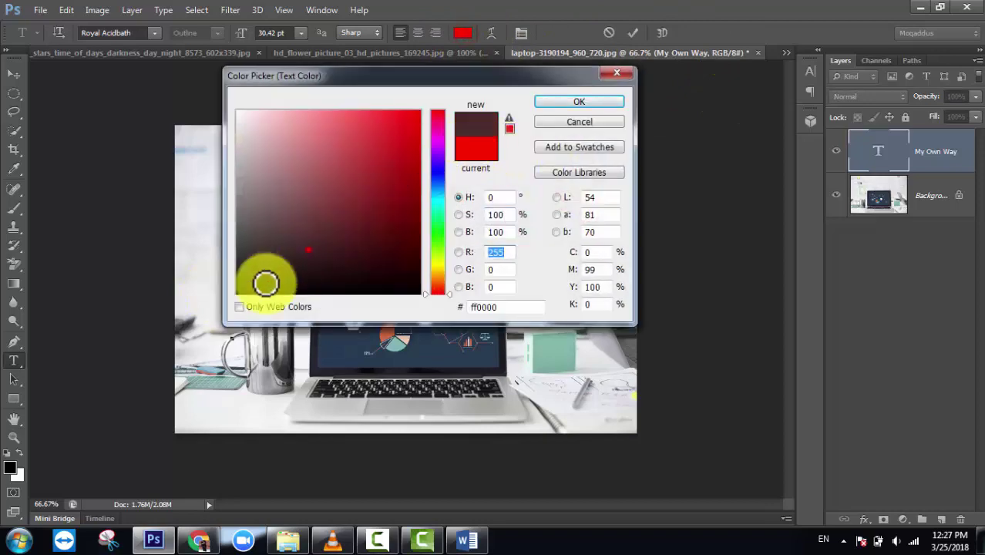
pyautogui.click(578, 104)
# Step: Commit the title, nudge it slightly left, and reselect the My Own Way layer
pyautogui.click(632, 33)
pyautogui.press('v')
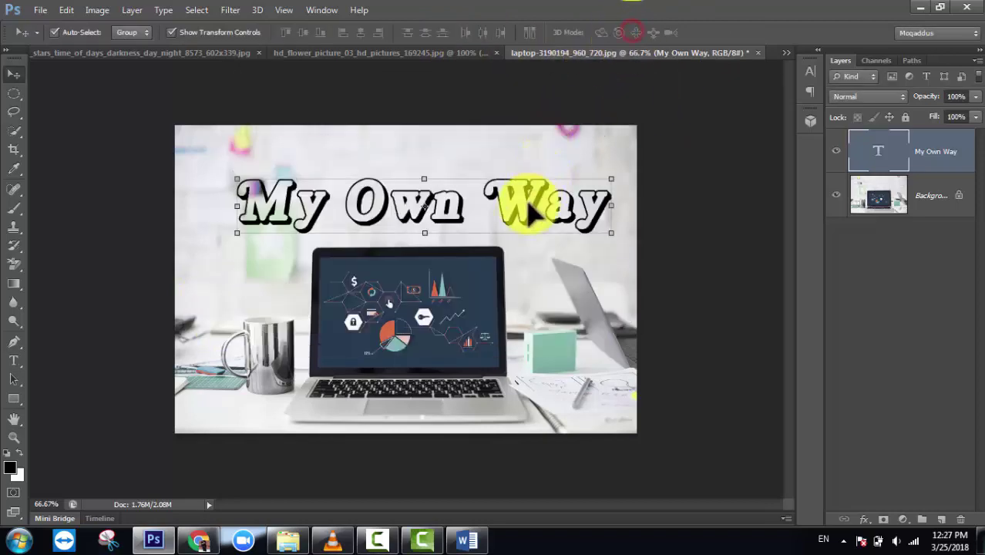
pyautogui.moveTo(540, 210); pyautogui.dragTo(517, 216)
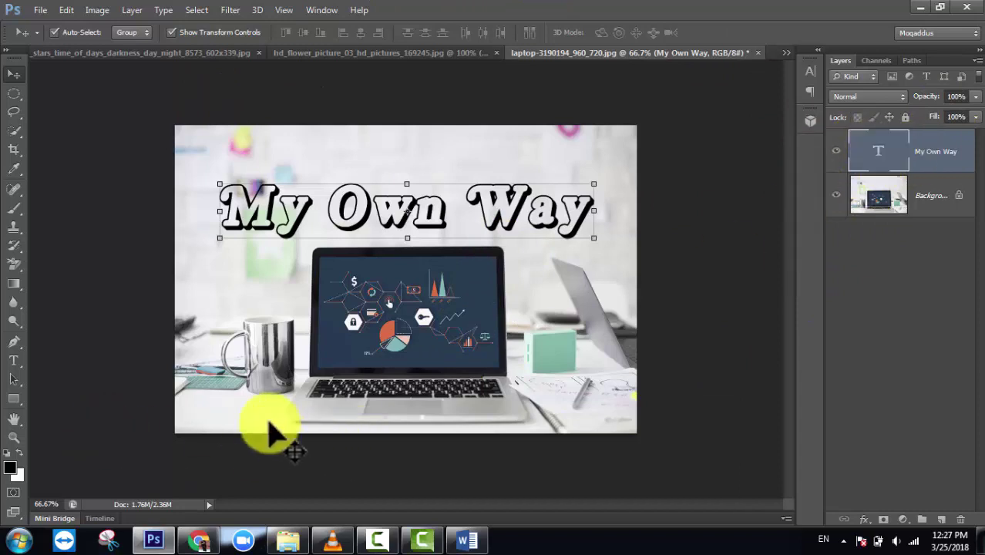
pyautogui.scroll(3, 269, 432)
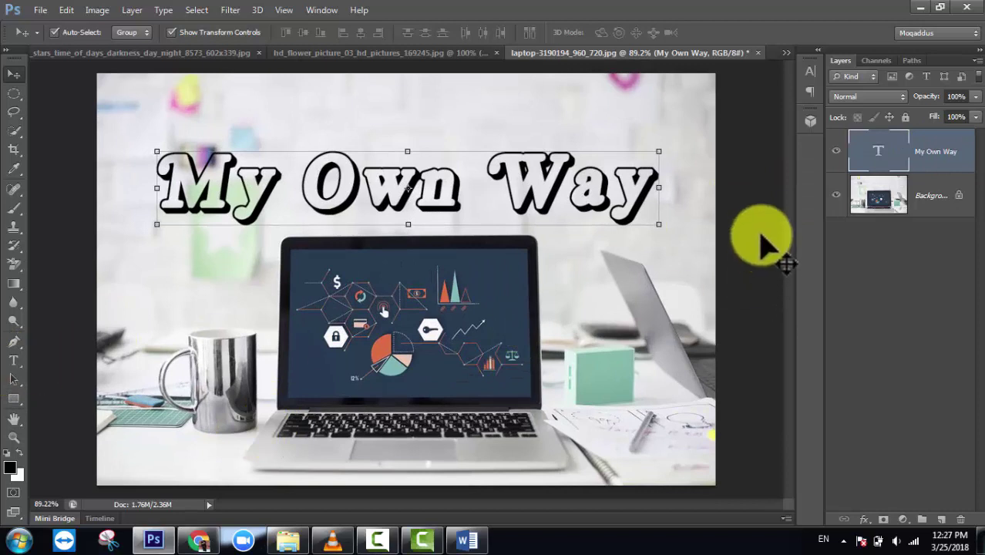
pyautogui.click(940, 162)
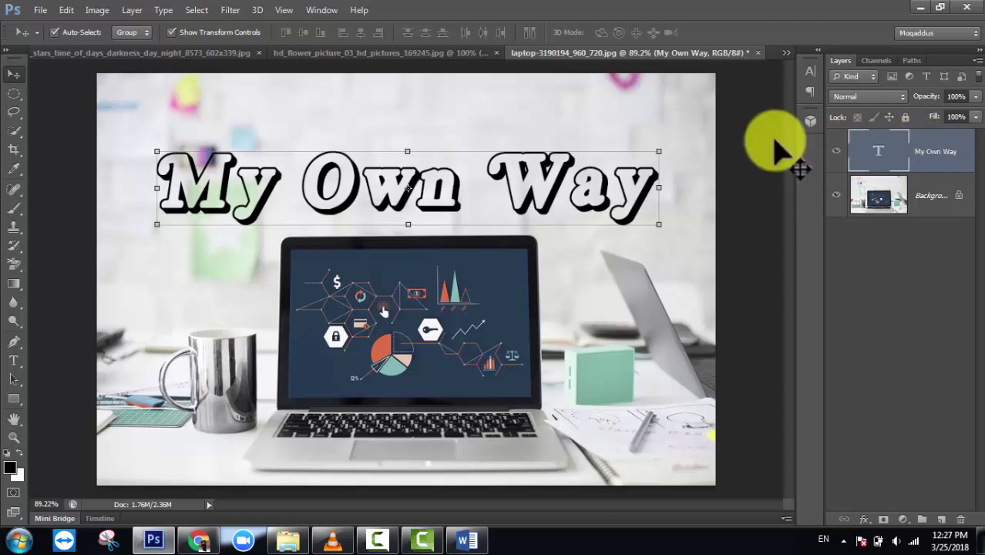
pyautogui.click(701, 325)
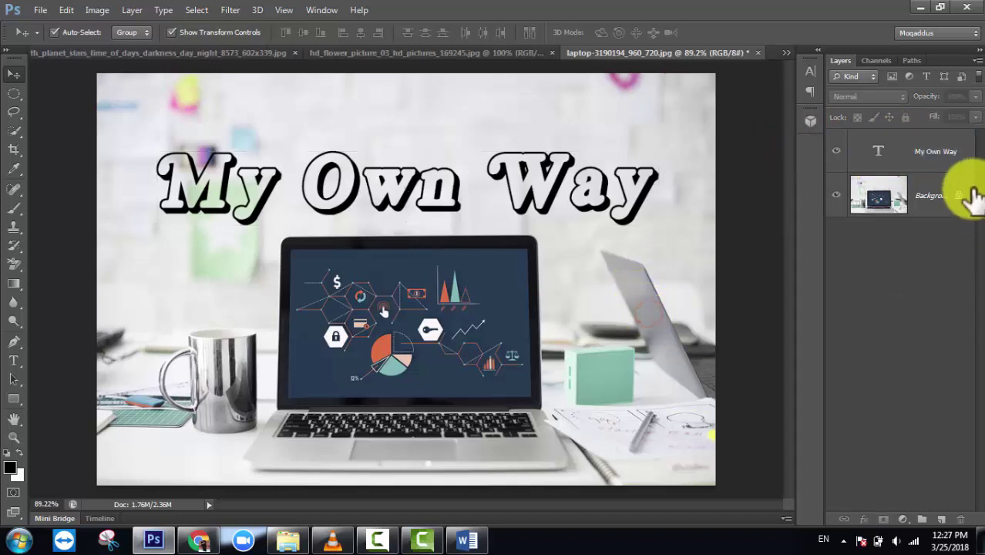
pyautogui.click(961, 149)
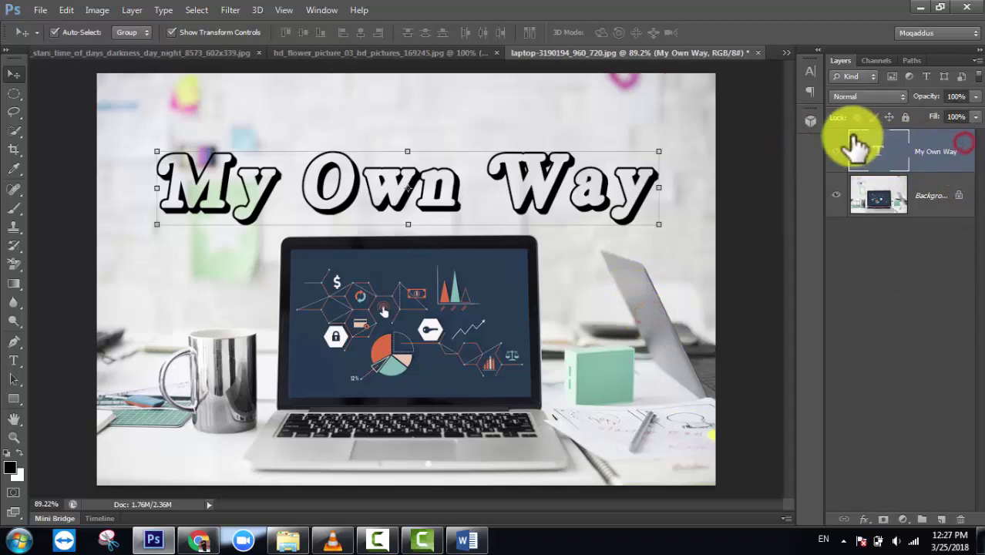
# Step: Give the title layer a Multiply drop shadow at 75% opacity in Layer Style
pyautogui.doubleClick(963, 147)
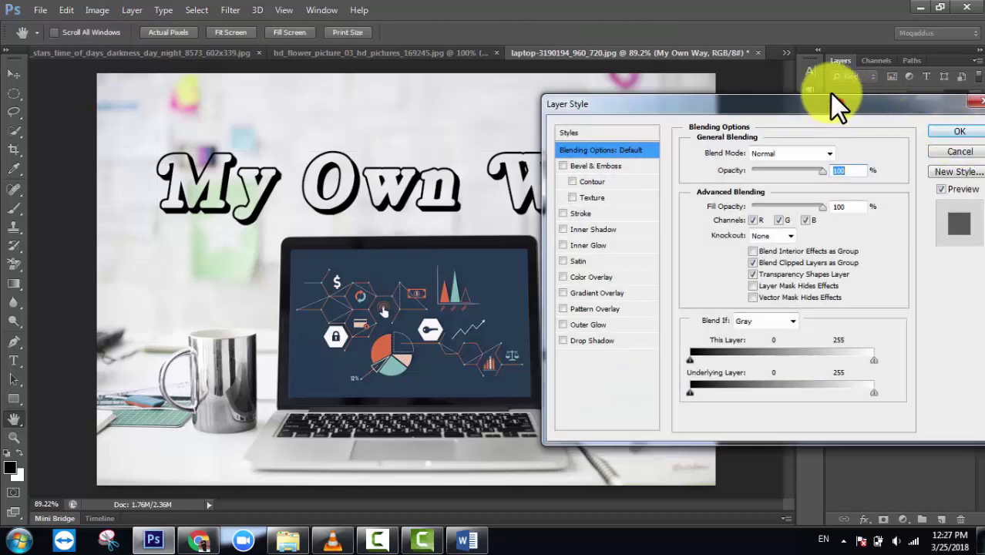
pyautogui.moveTo(830, 94); pyautogui.dragTo(828, 85)
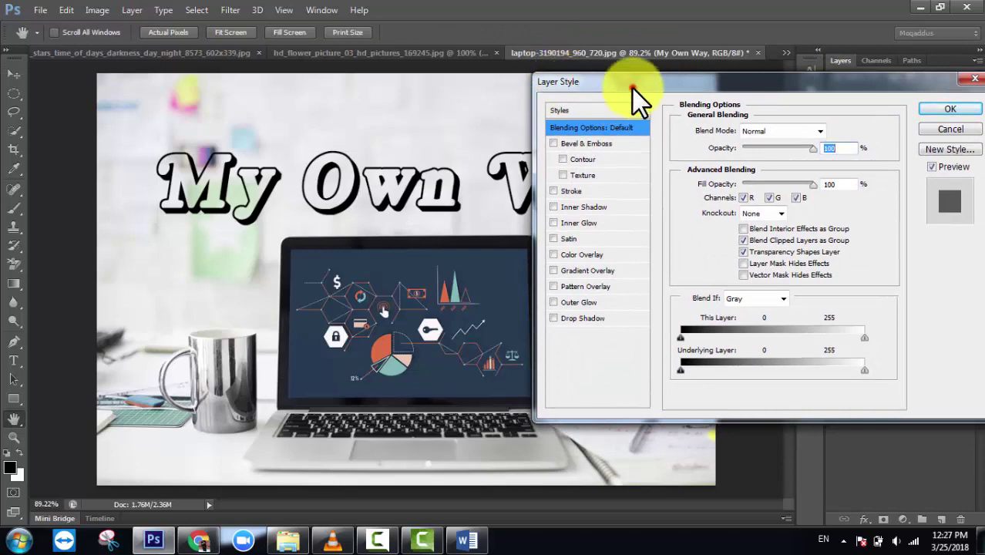
pyautogui.moveTo(630, 87)
pyautogui.mouseDown()
pyautogui.moveTo(527, 225)
pyautogui.moveTo(534, 247)
pyautogui.moveTo(589, 225)
pyautogui.moveTo(651, 92)
pyautogui.mouseUp()
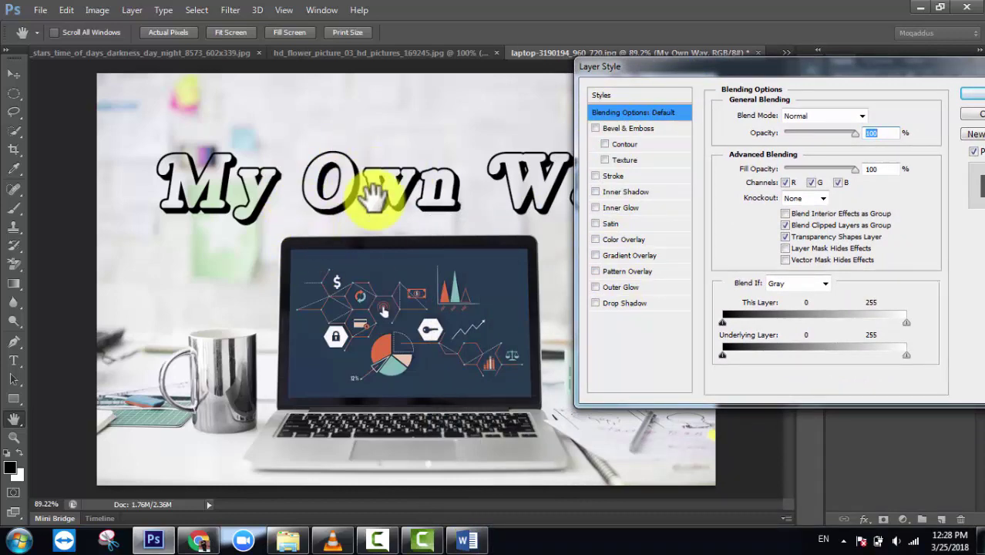
pyautogui.moveTo(717, 75); pyautogui.dragTo(703, 116)
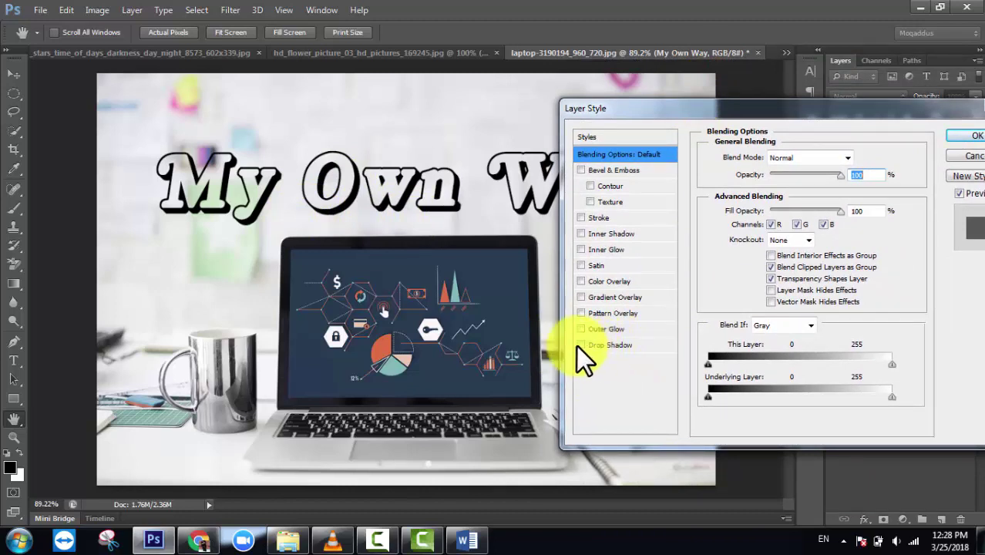
pyautogui.click(613, 345)
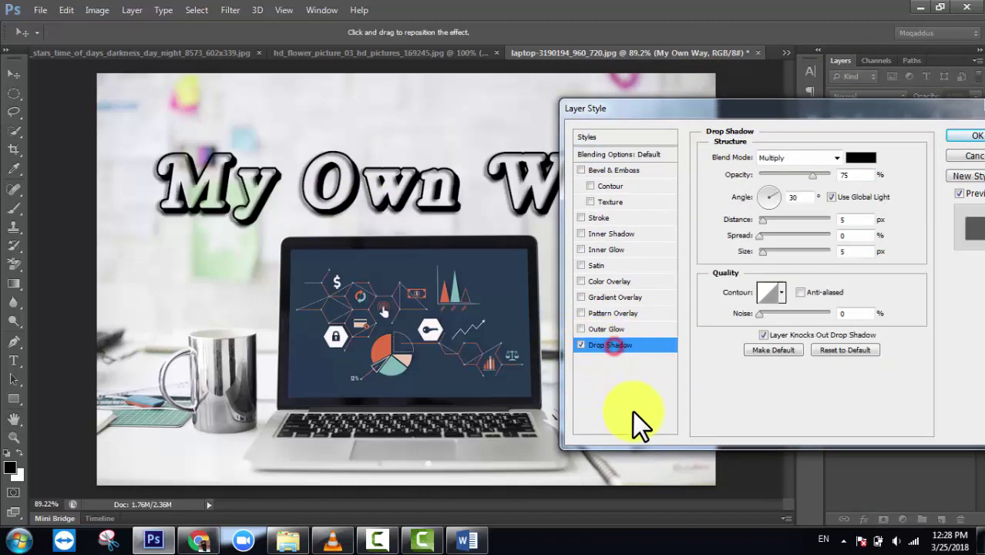
pyautogui.click(580, 346)
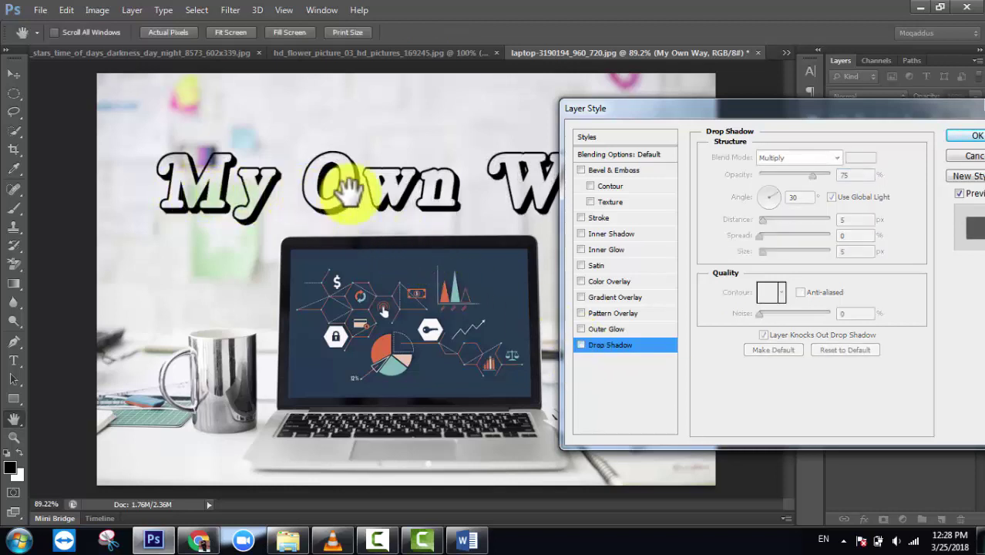
pyautogui.click(581, 345)
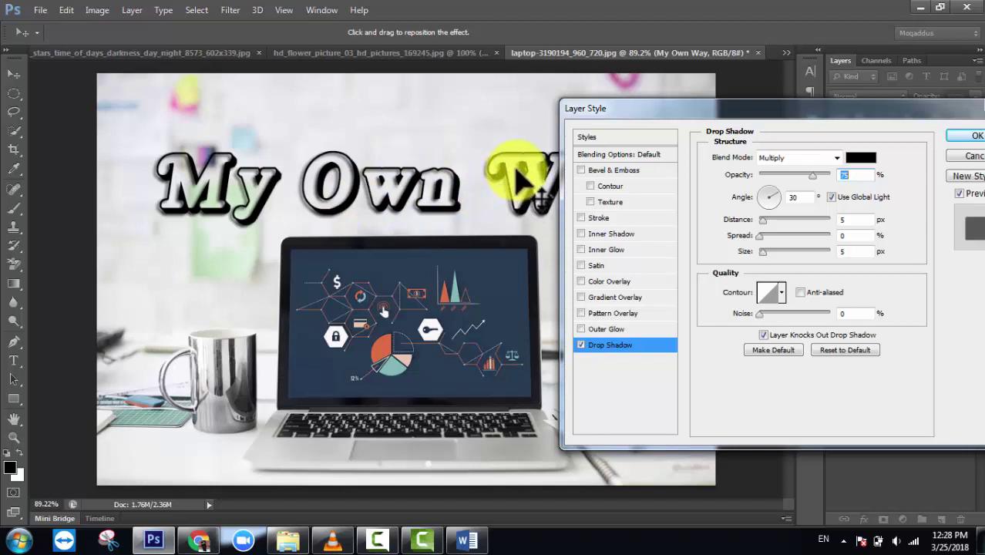
pyautogui.click(651, 345)
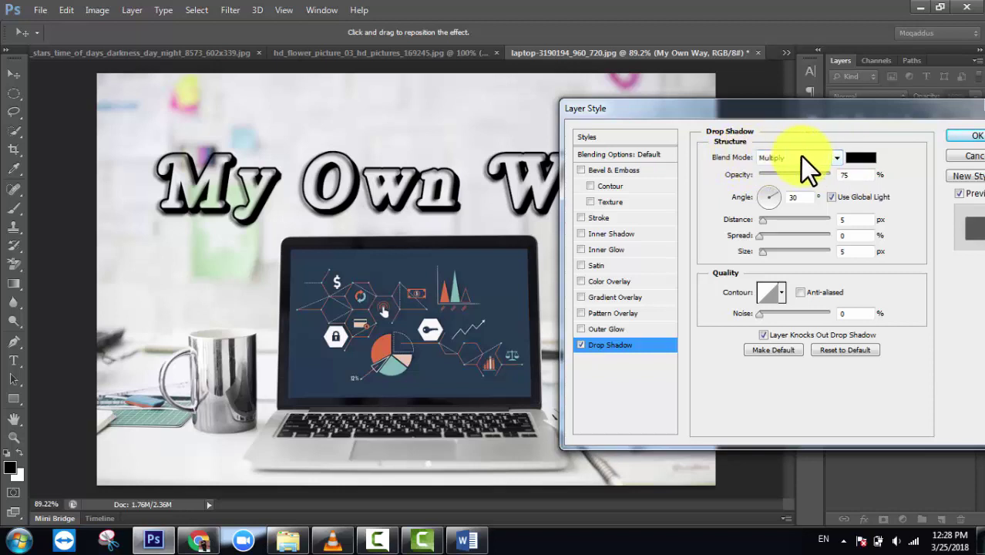
pyautogui.click(822, 159)
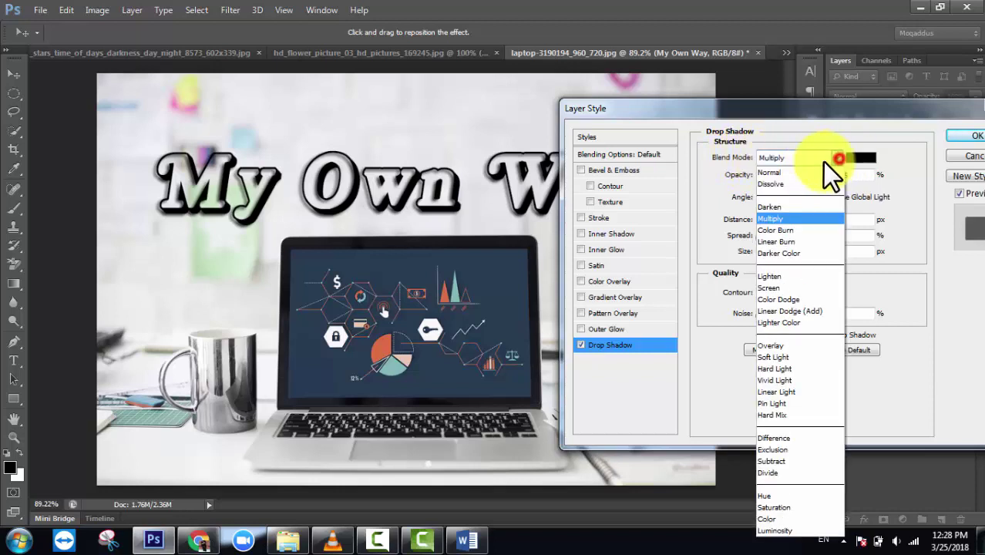
pyautogui.click(805, 170)
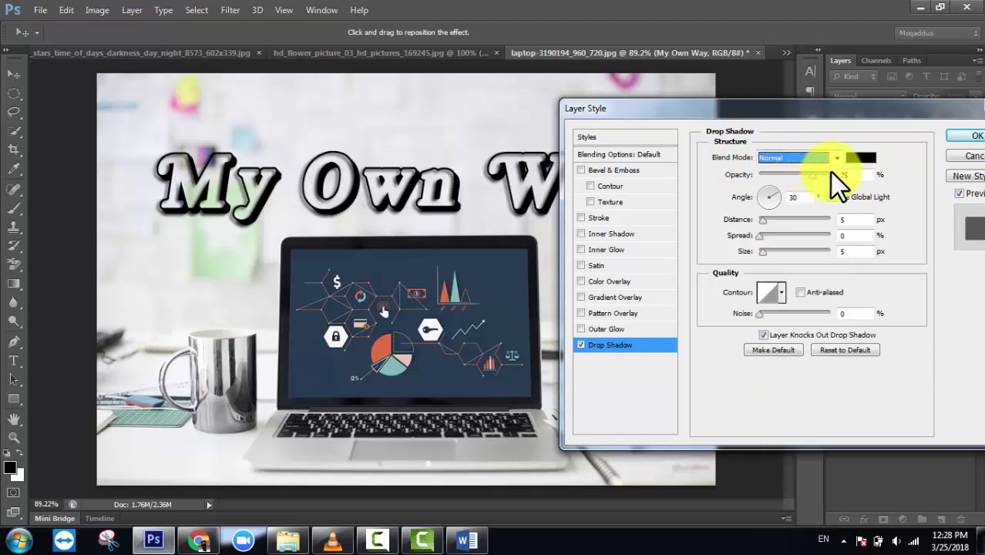
pyautogui.press('Down')
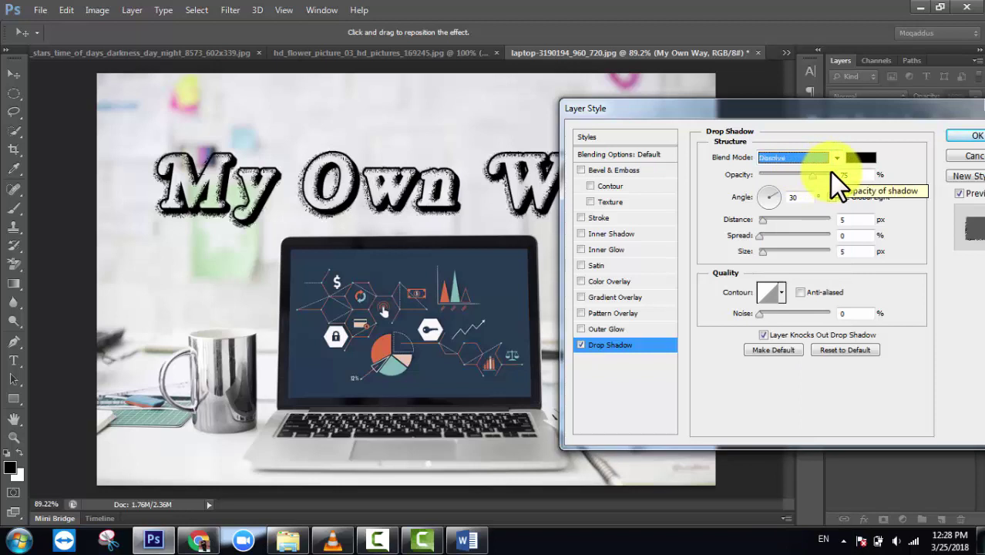
pyautogui.press('Down')
pyautogui.press('Down')
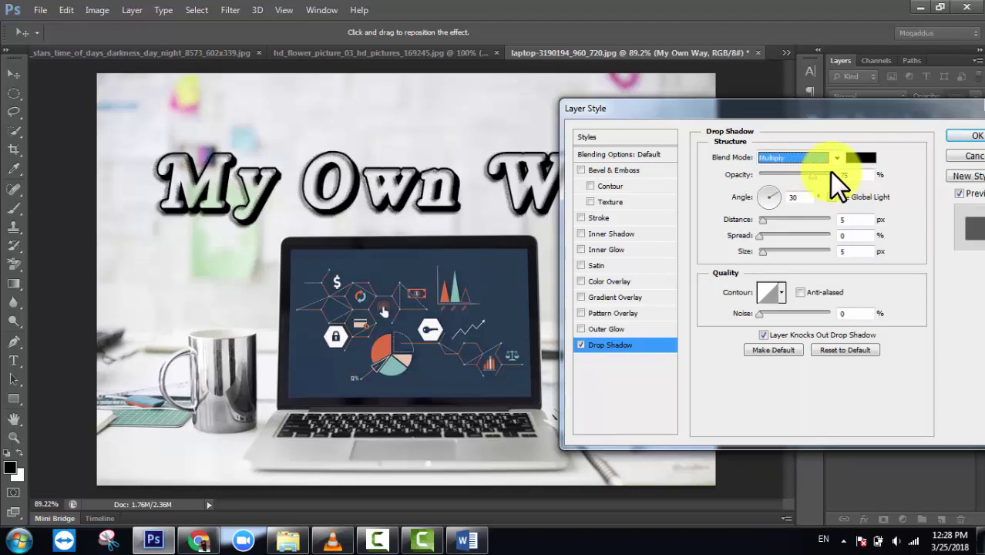
pyautogui.press('Down')
pyautogui.press('Down')
pyautogui.press('Down')
pyautogui.press('Down')
pyautogui.press('Down')
pyautogui.press('Down')
pyautogui.press('Down')
pyautogui.press('Down')
pyautogui.press('Down')
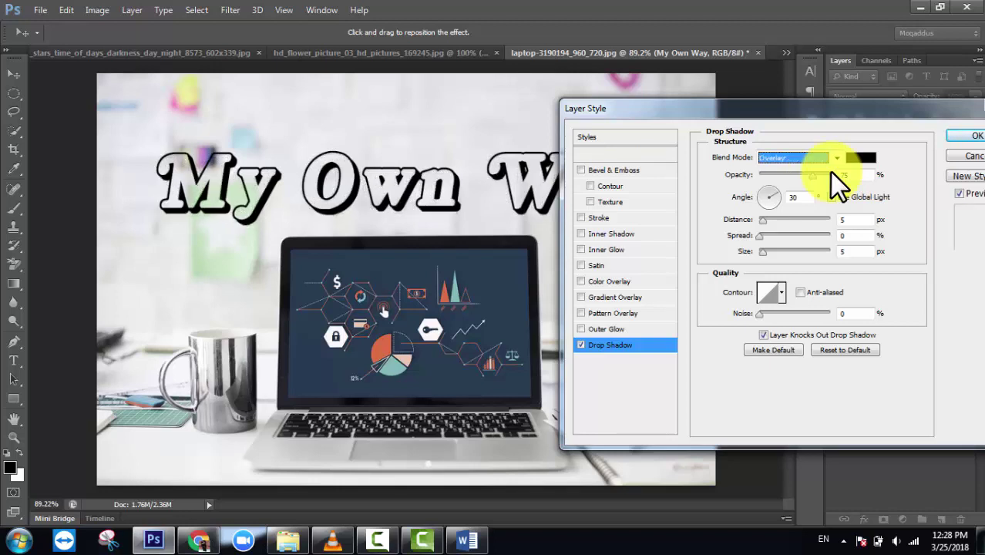
pyautogui.press('Down')
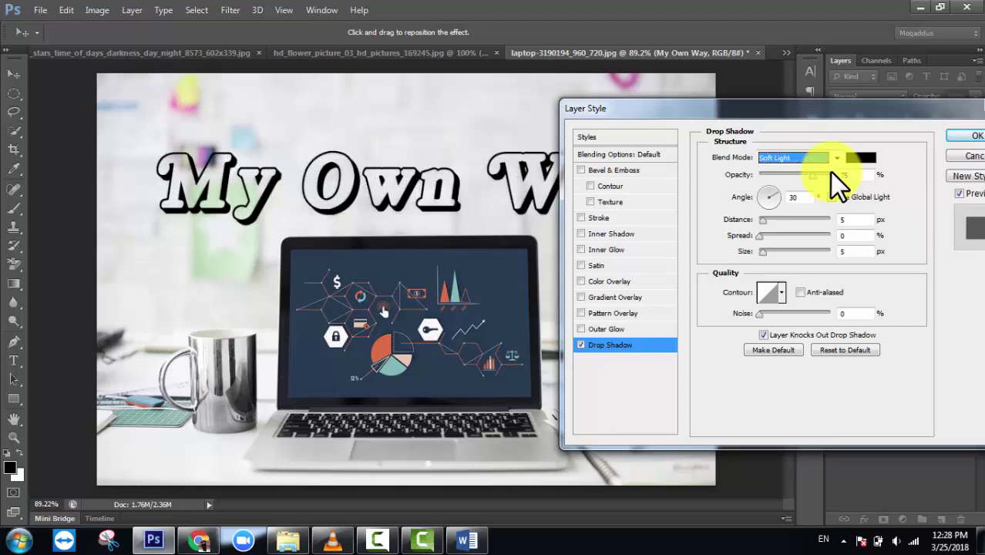
pyautogui.press('Down')
pyautogui.press('Down')
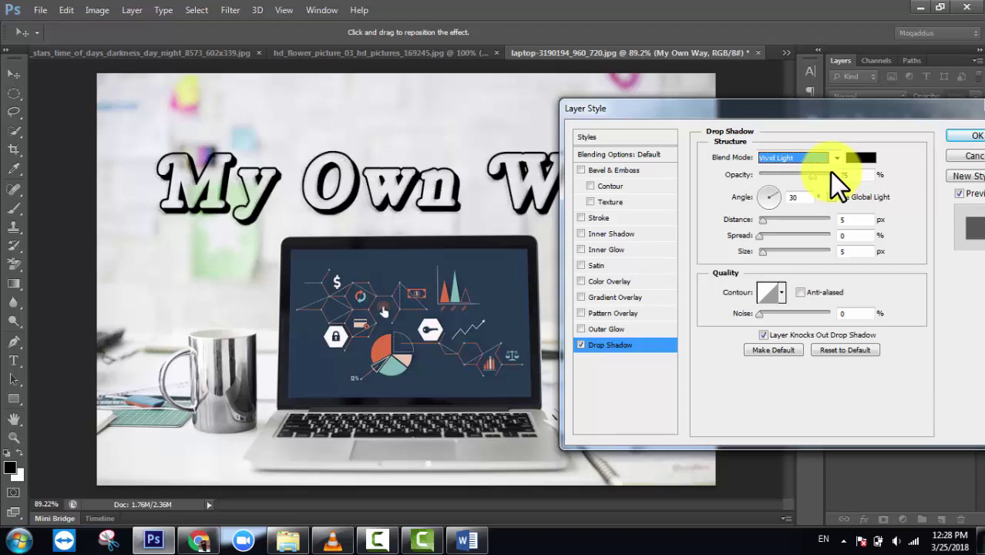
pyautogui.press('Down')
pyautogui.press('Down')
pyautogui.press('Down')
pyautogui.press('Down')
pyautogui.press('Down')
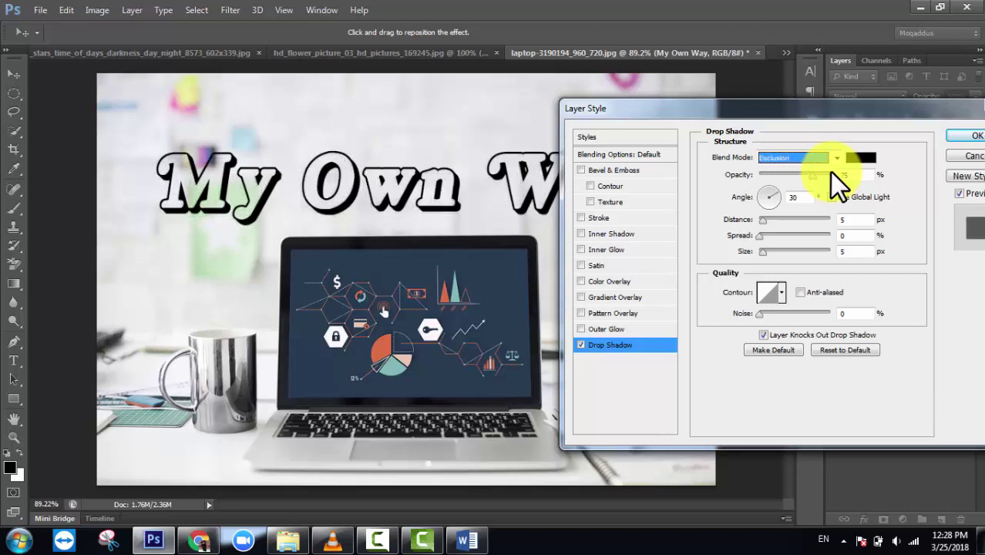
pyautogui.press('Down')
pyautogui.press('Down')
pyautogui.press('Down')
pyautogui.press('Down')
pyautogui.press('Up')
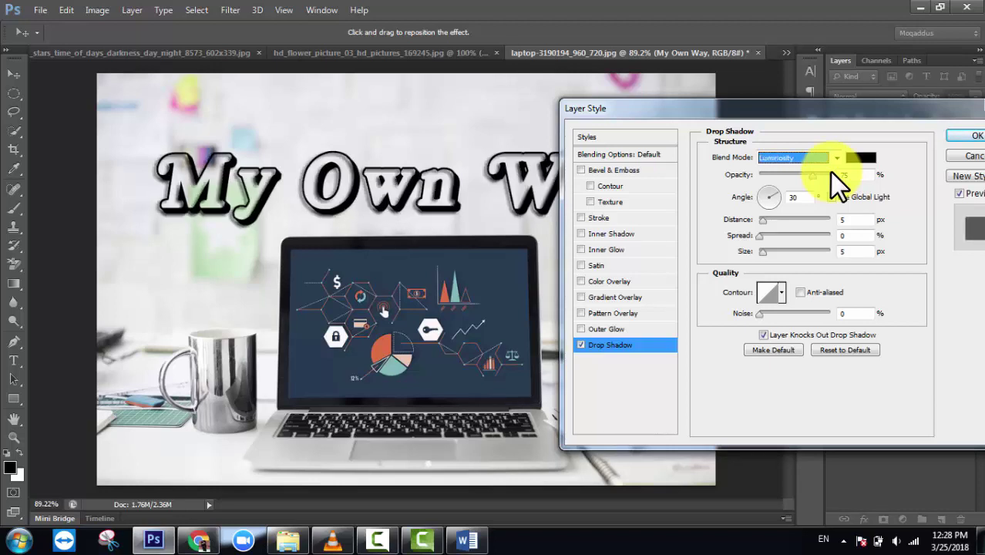
pyautogui.press('Up')
pyautogui.press('Up')
pyautogui.press('Up')
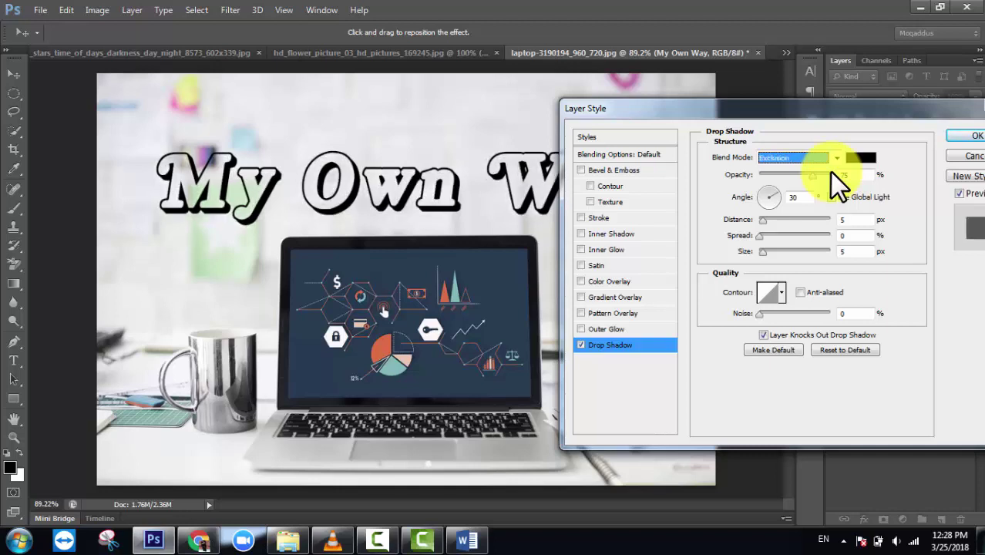
pyautogui.press('Up')
pyautogui.press('Up')
pyautogui.press('Up')
pyautogui.press('Up')
pyautogui.press('Up')
pyautogui.press('Up')
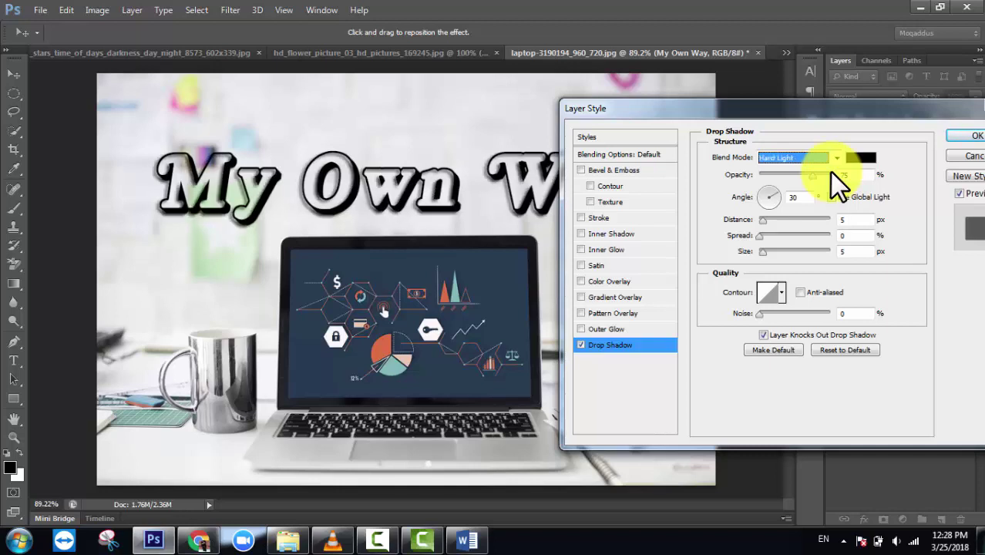
pyautogui.press('Up')
pyautogui.press('Up')
pyautogui.press('Up')
pyautogui.press('Up')
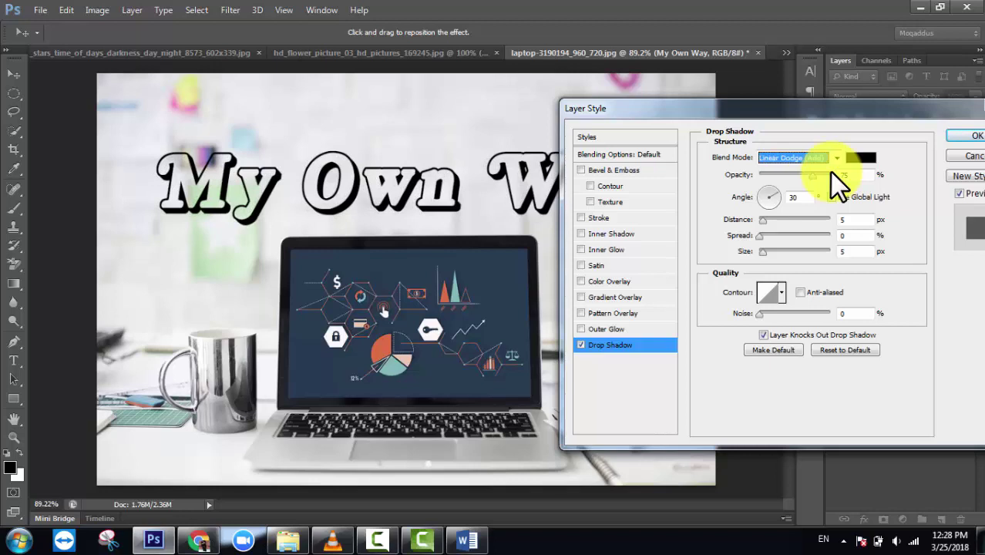
pyautogui.press('Up')
pyautogui.press('Up')
pyautogui.press('Up')
pyautogui.press('Up')
pyautogui.press('Up')
pyautogui.press('Up')
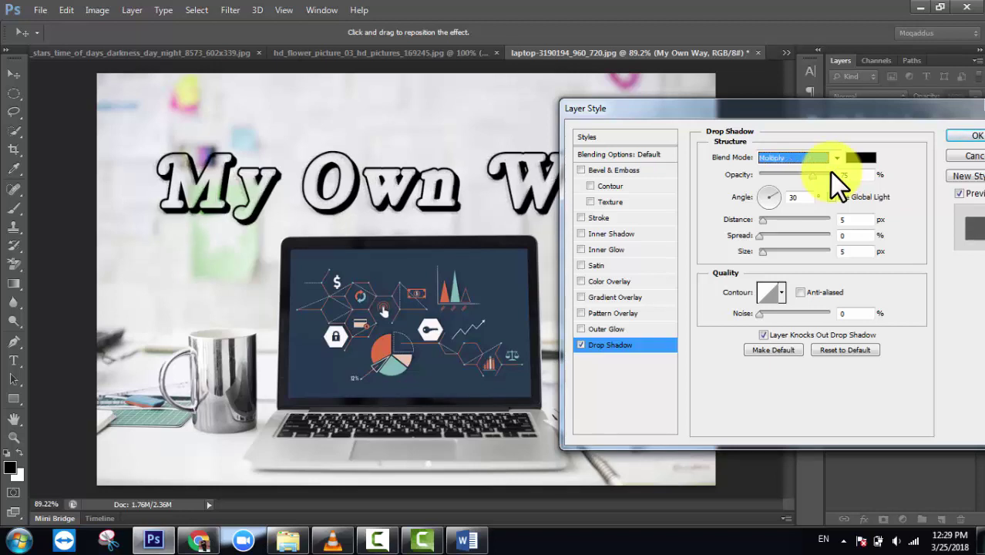
pyautogui.press('Up')
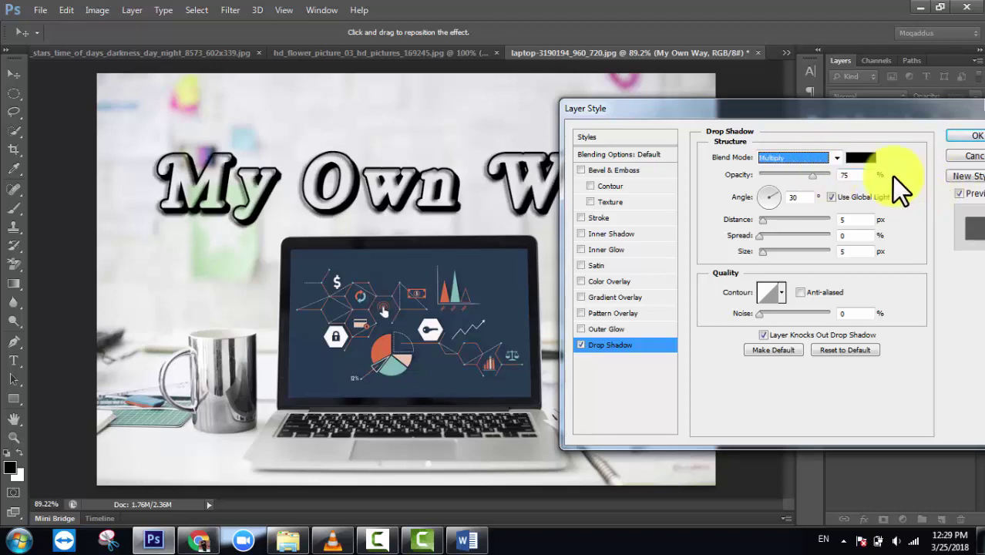
# Step: Try red, blue and green hues for the drop shadow in the Color Picker
pyautogui.click(862, 157)
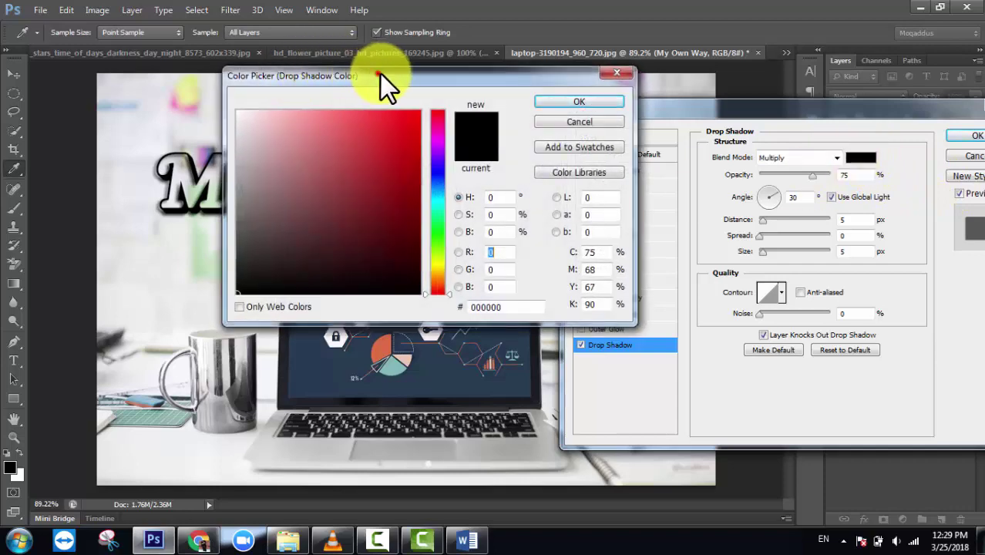
pyautogui.moveTo(379, 74); pyautogui.dragTo(613, 102)
pyautogui.click(639, 146)
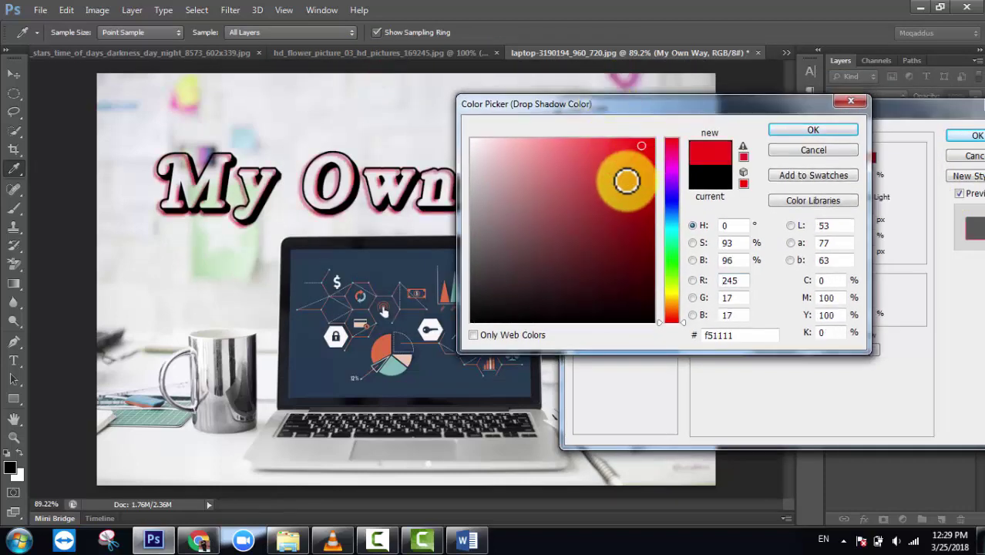
pyautogui.moveTo(670, 209); pyautogui.dragTo(670, 199)
pyautogui.click(613, 159)
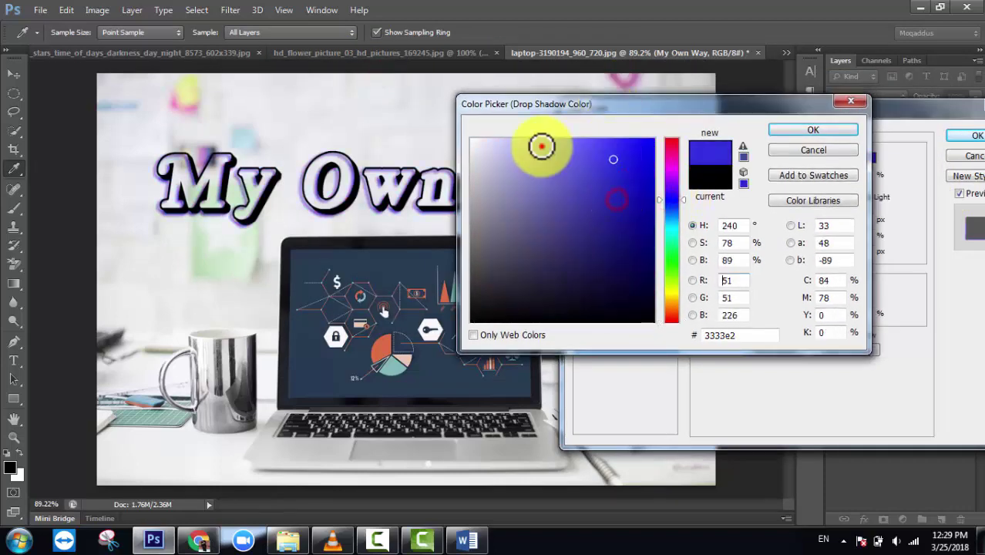
pyautogui.click(670, 255)
pyautogui.click(581, 156)
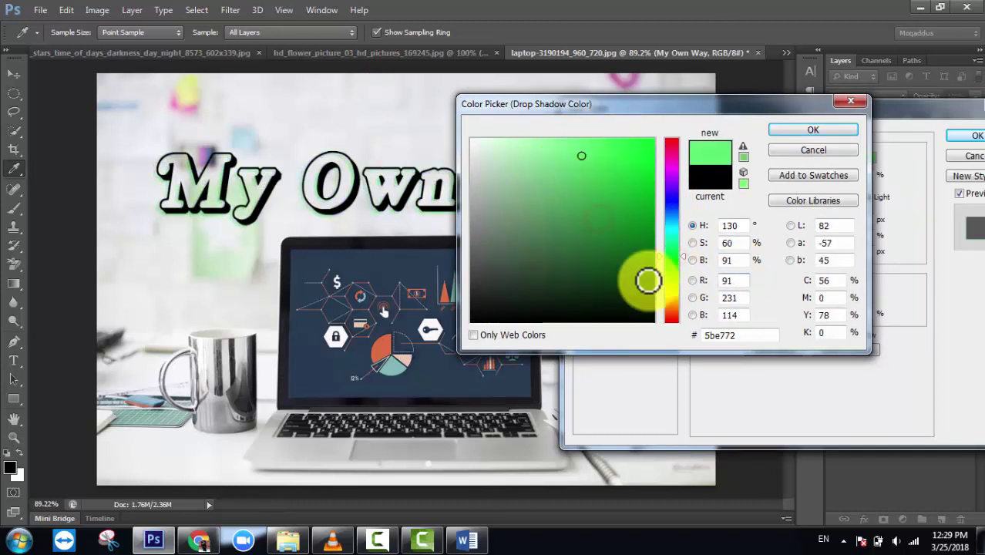
# Step: Try yellow and orange-red, then set the shadow colour to magenta #dc13c2
pyautogui.click(670, 294)
pyautogui.click(593, 178)
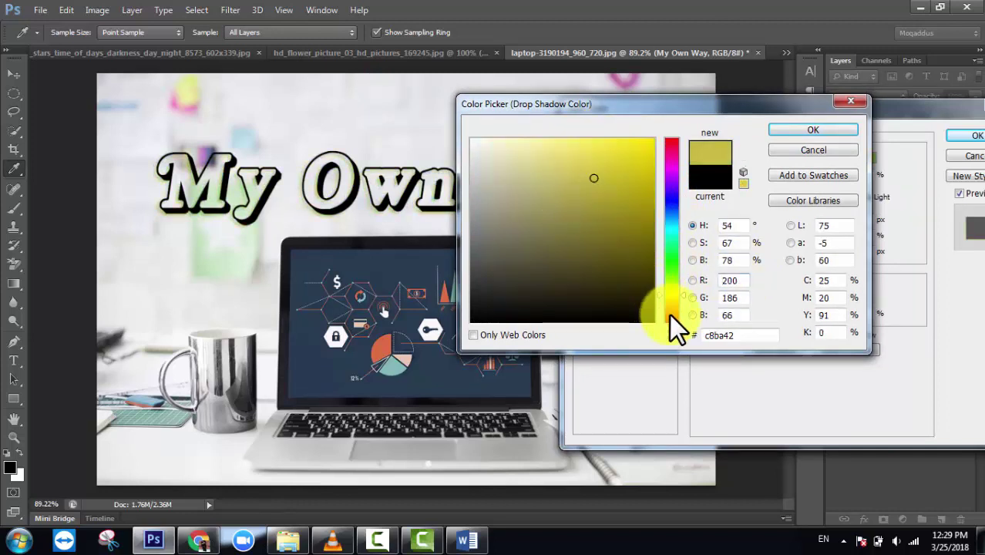
pyautogui.click(670, 315)
pyautogui.moveTo(565, 183); pyautogui.dragTo(583, 164)
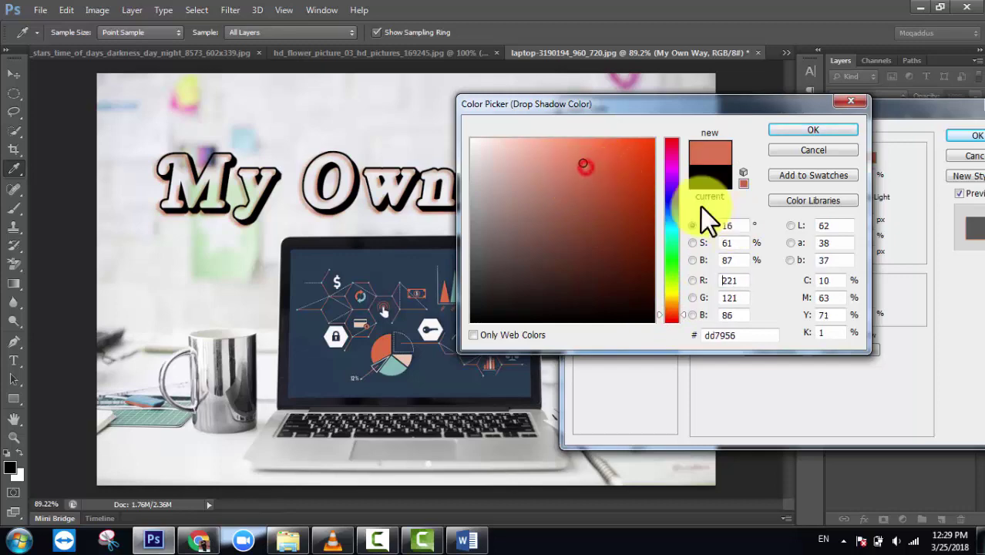
pyautogui.moveTo(675, 183); pyautogui.dragTo(674, 165)
pyautogui.click(638, 163)
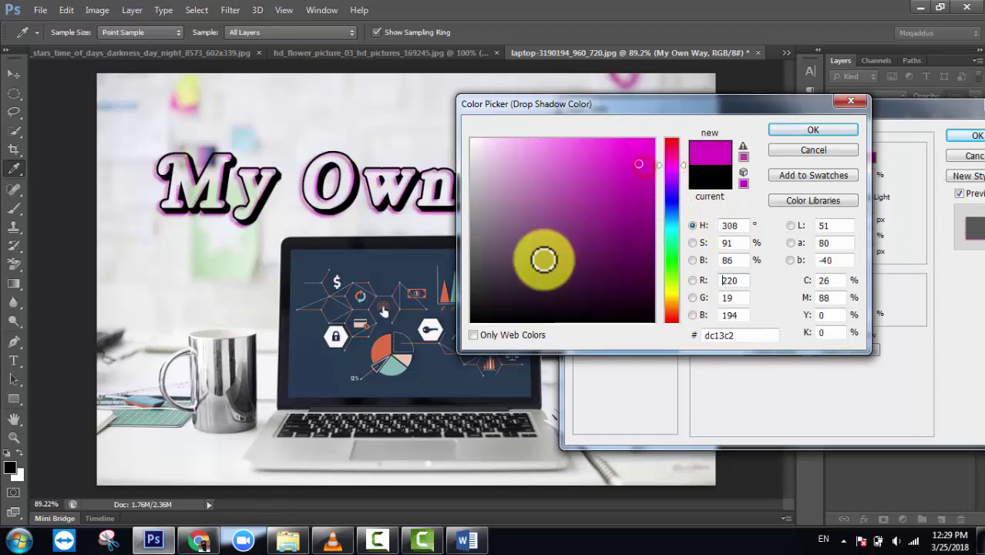
pyautogui.click(807, 131)
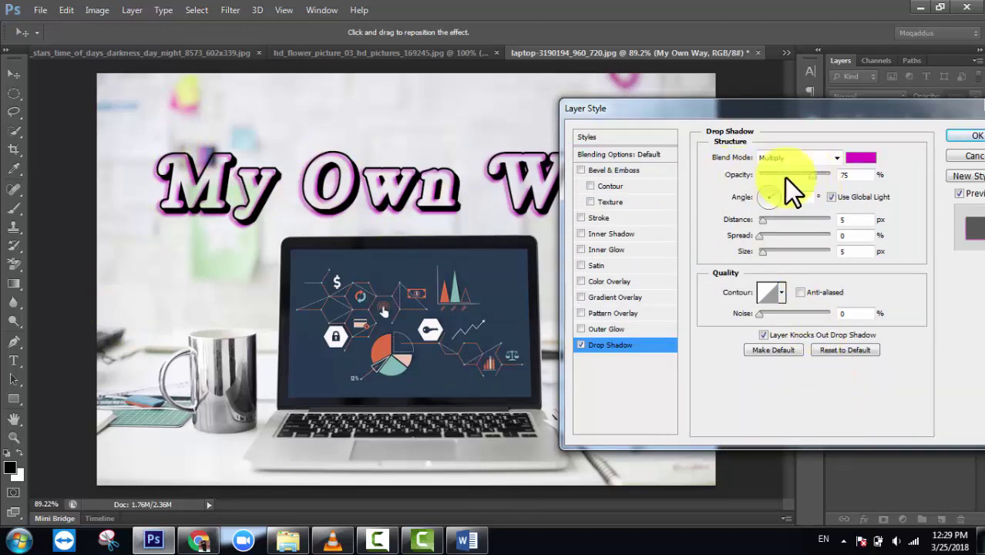
# Step: Lower the magenta shadow's opacity from 75% to 59%
pyautogui.moveTo(810, 180); pyautogui.dragTo(813, 180)
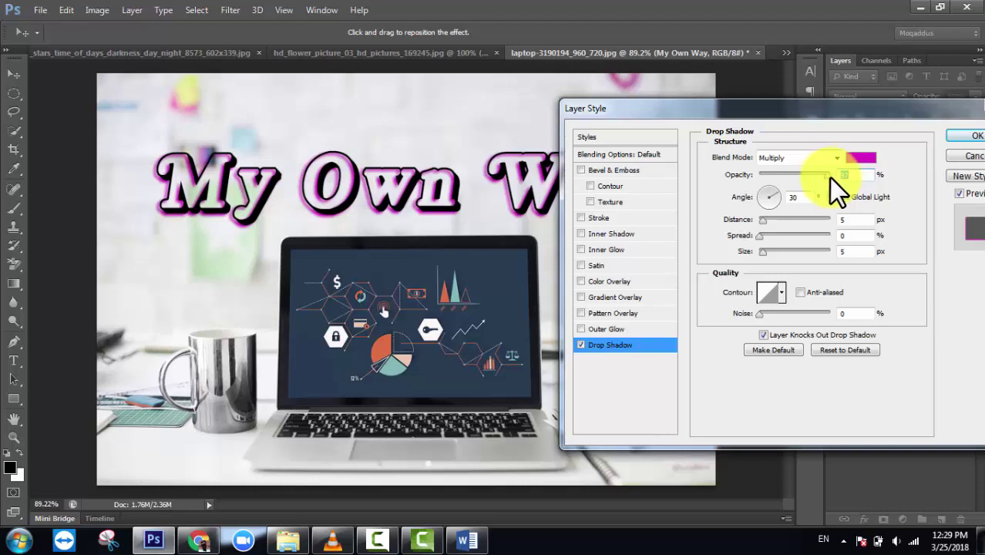
pyautogui.moveTo(826, 175)
pyautogui.mouseDown()
pyautogui.moveTo(768, 178)
pyautogui.moveTo(812, 179)
pyautogui.moveTo(799, 177)
pyautogui.mouseUp()
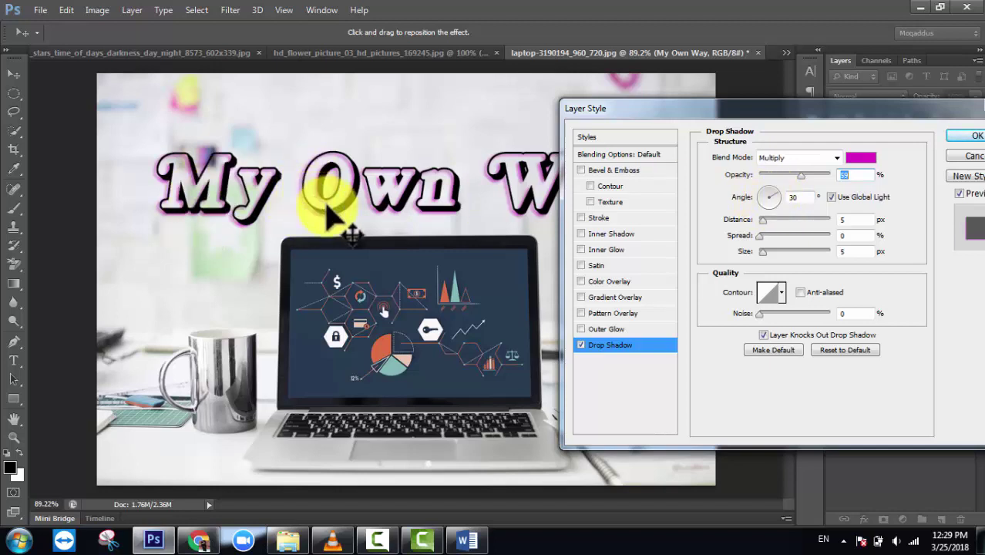
# Step: Set the shadow angle to 74° and adjust its distance slider
pyautogui.moveTo(328, 220)
pyautogui.mouseDown()
pyautogui.moveTo(329, 158)
pyautogui.moveTo(329, 199)
pyautogui.moveTo(339, 157)
pyautogui.mouseUp()
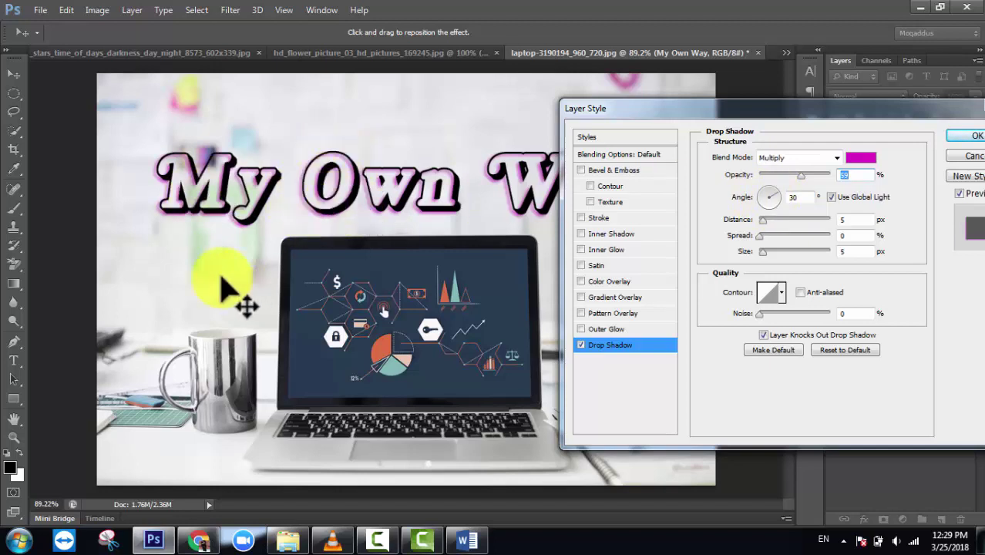
pyautogui.click(774, 201)
pyautogui.click(774, 201)
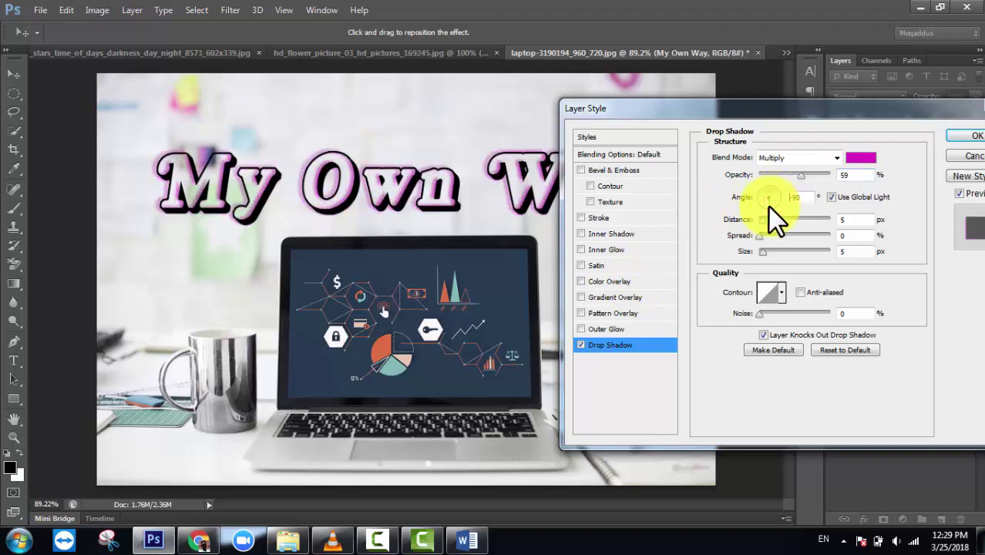
pyautogui.moveTo(767, 207)
pyautogui.mouseDown()
pyautogui.moveTo(760, 197)
pyautogui.moveTo(770, 194)
pyautogui.mouseUp()
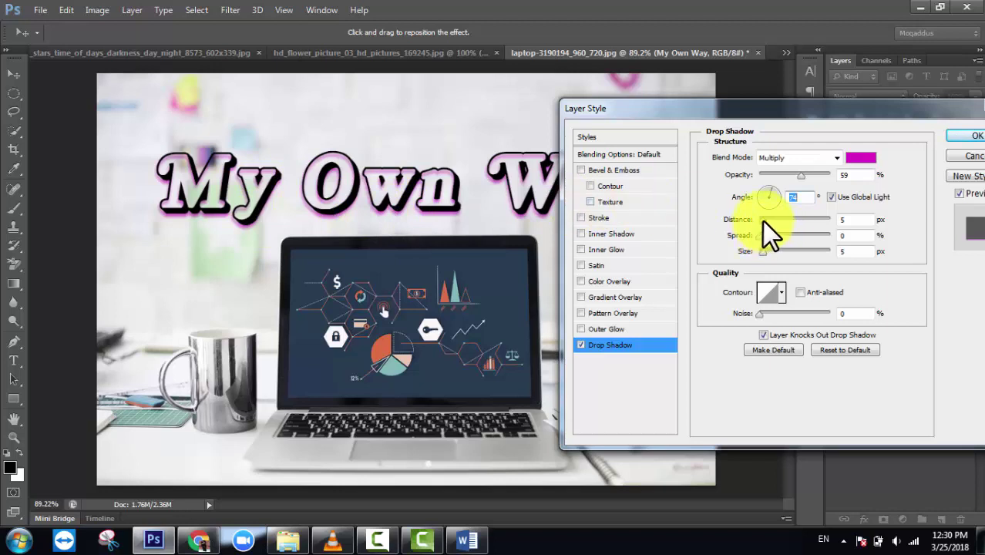
pyautogui.moveTo(761, 221)
pyautogui.mouseDown()
pyautogui.moveTo(815, 223)
pyautogui.moveTo(764, 228)
pyautogui.mouseUp()
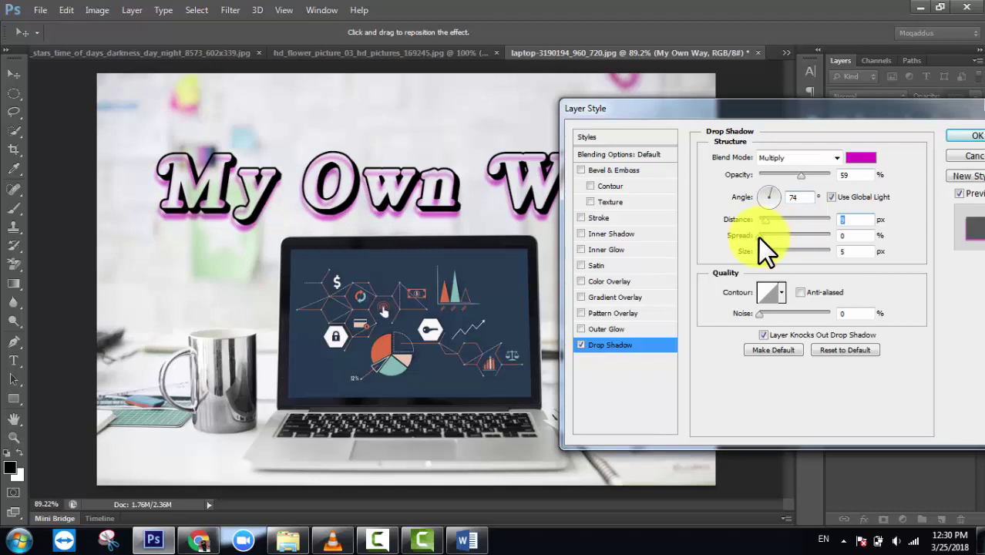
pyautogui.moveTo(759, 242)
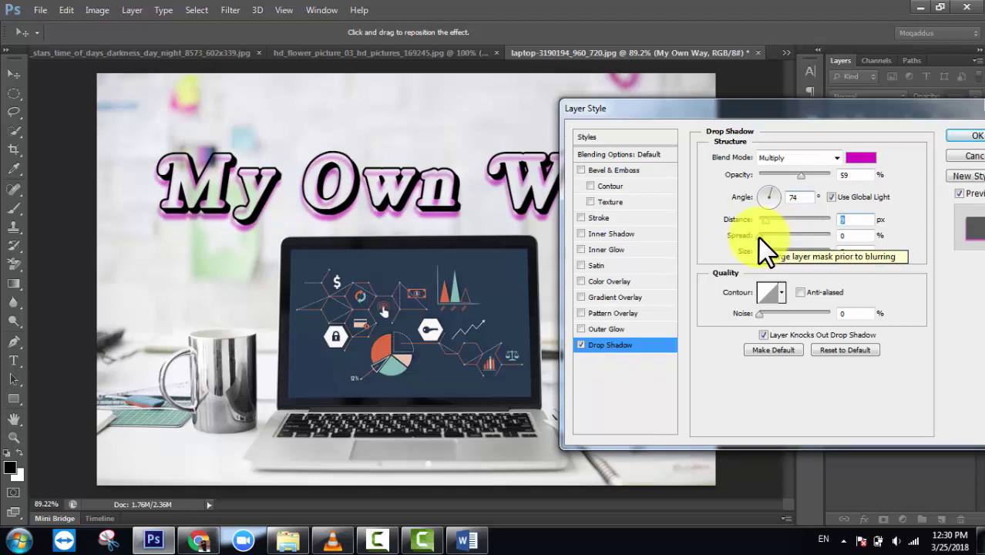
# Step: Experiment with the shadow's spread and size to make it smaller and sharper
pyautogui.moveTo(757, 238)
pyautogui.mouseDown()
pyautogui.moveTo(831, 245)
pyautogui.moveTo(761, 247)
pyautogui.moveTo(756, 258)
pyautogui.moveTo(792, 254)
pyautogui.mouseUp()
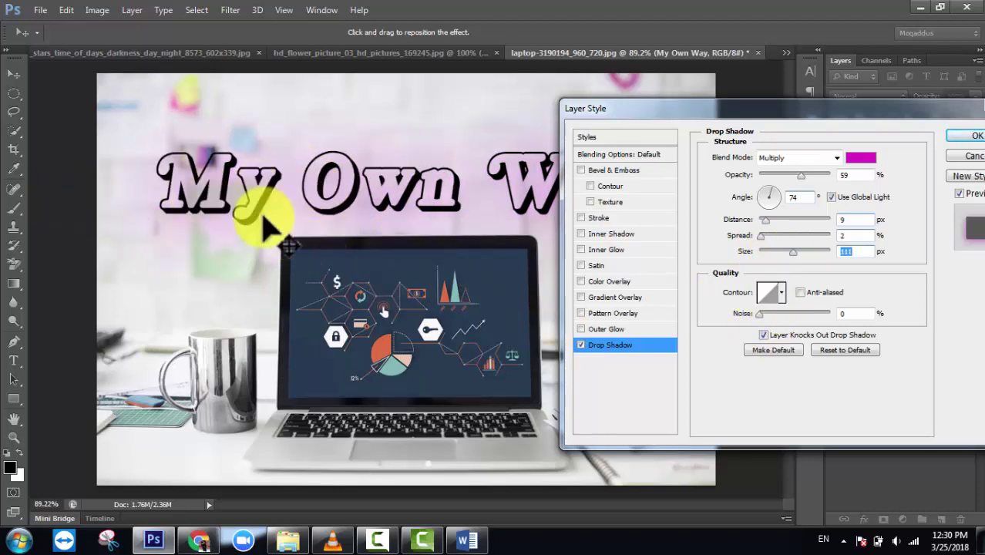
pyautogui.moveTo(793, 254); pyautogui.dragTo(760, 261)
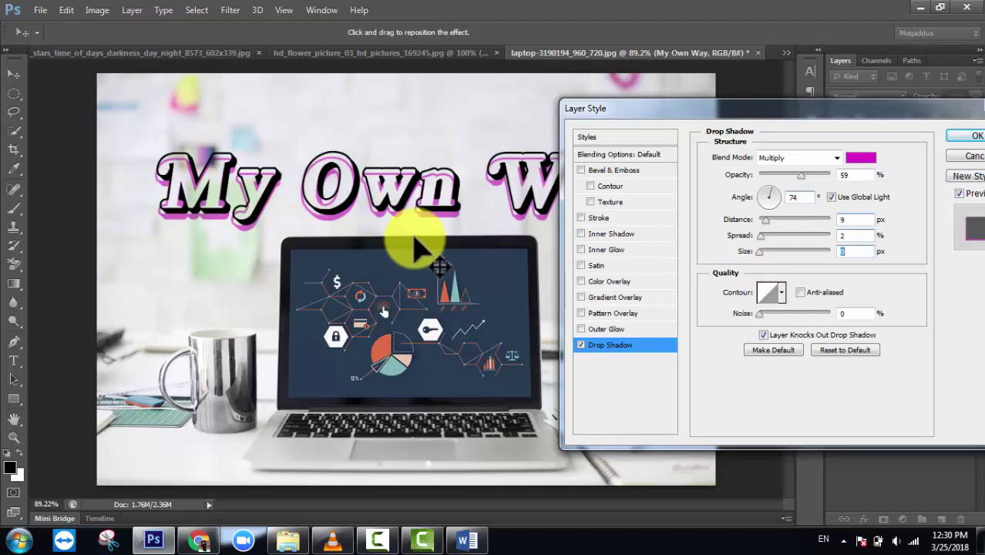
pyautogui.moveTo(760, 254); pyautogui.dragTo(793, 254)
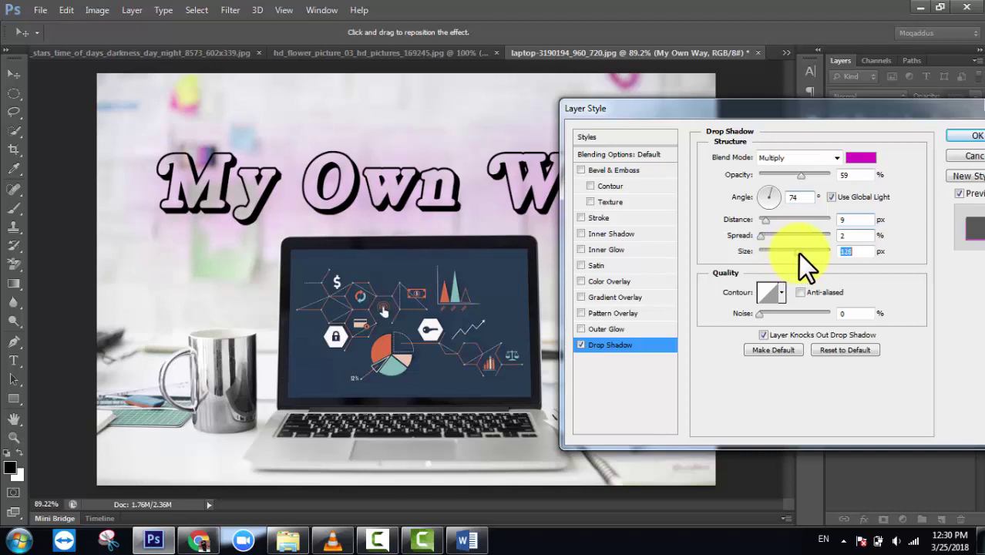
pyautogui.moveTo(797, 252)
pyautogui.mouseDown()
pyautogui.moveTo(763, 249)
pyautogui.moveTo(765, 236)
pyautogui.mouseUp()
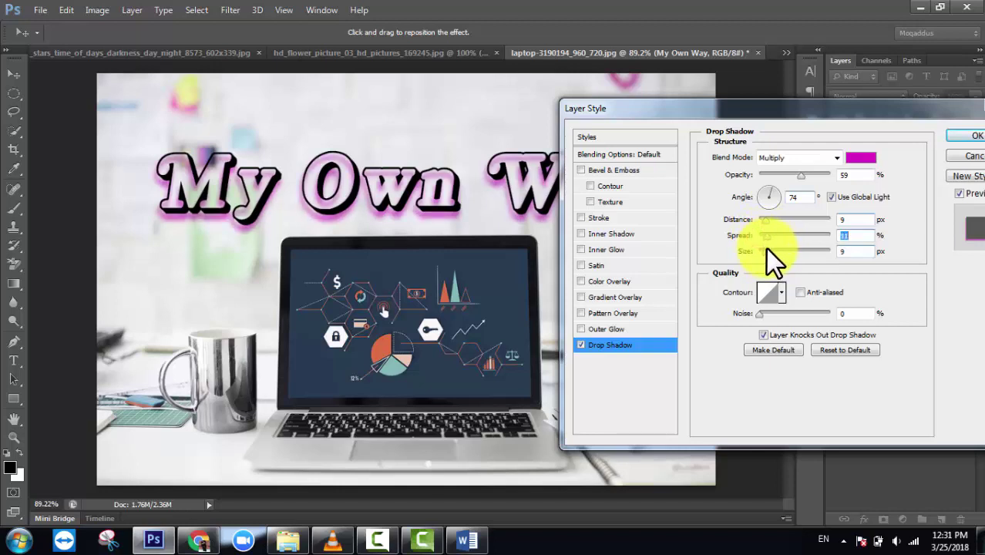
pyautogui.click(762, 250)
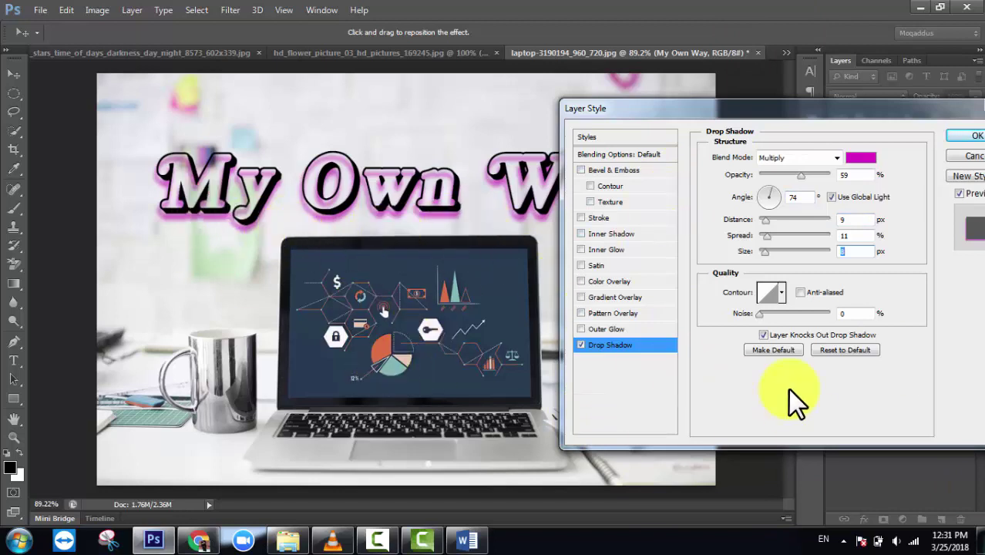
# Step: Reset the drop shadow to default black at 75% and apply the layer style
pyautogui.click(855, 352)
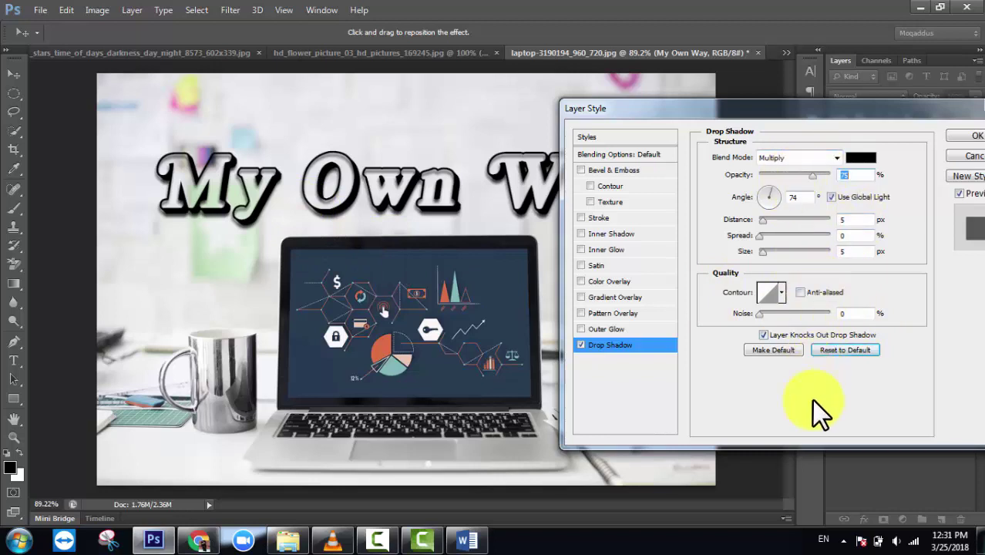
pyautogui.click(580, 345)
pyautogui.moveTo(664, 111); pyautogui.dragTo(551, 110)
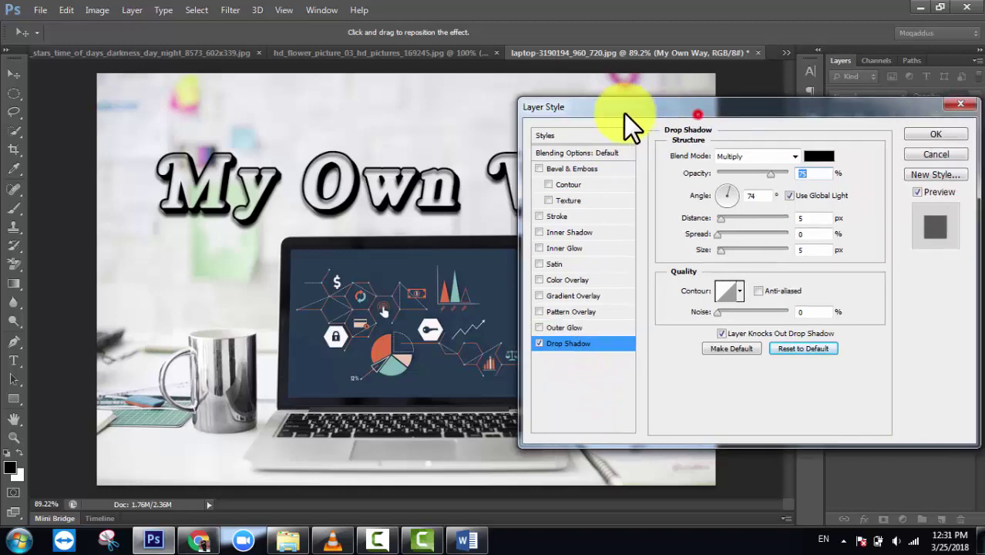
pyautogui.click(862, 134)
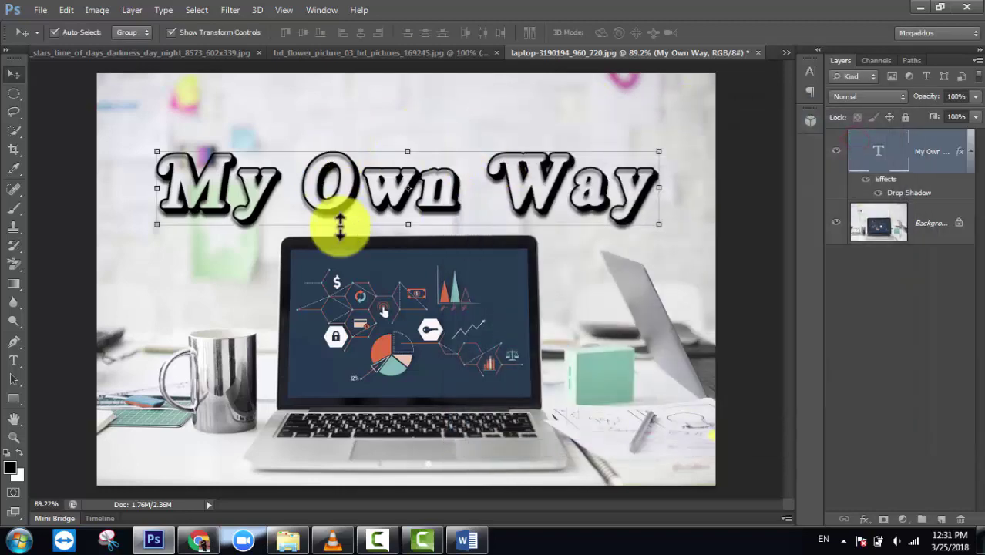
# Step: Hide the title's drop shadow, then drag its effects to the trash to delete them
pyautogui.click(659, 328)
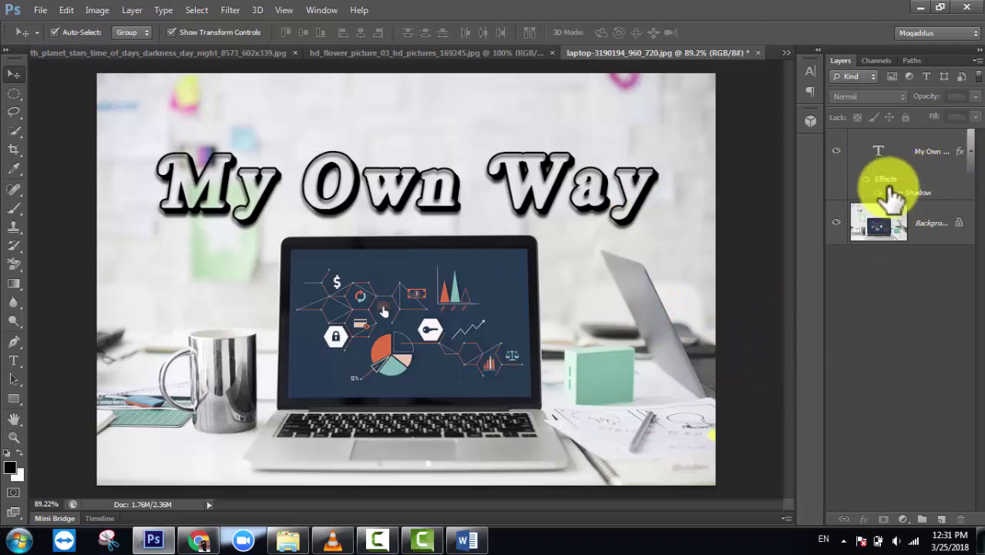
pyautogui.click(879, 182)
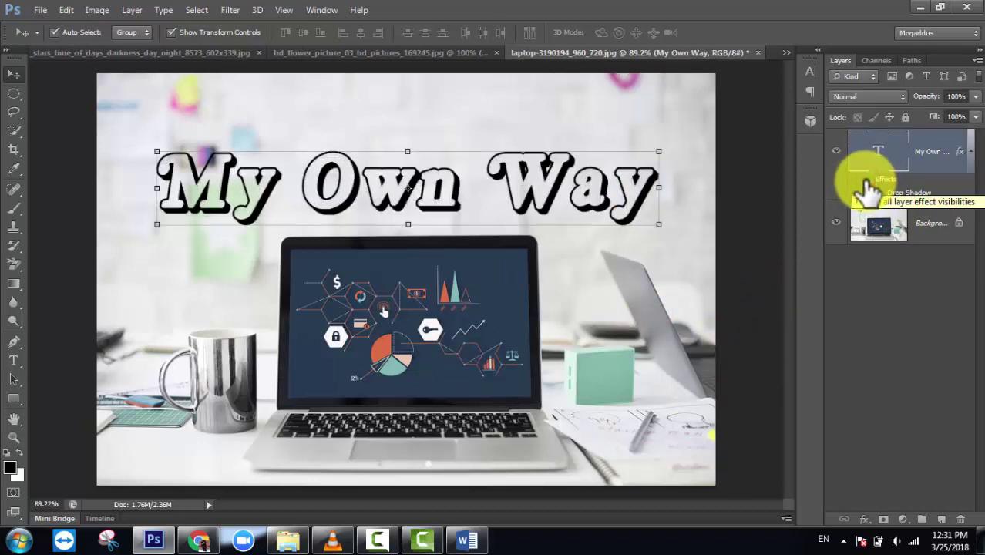
pyautogui.click(865, 182)
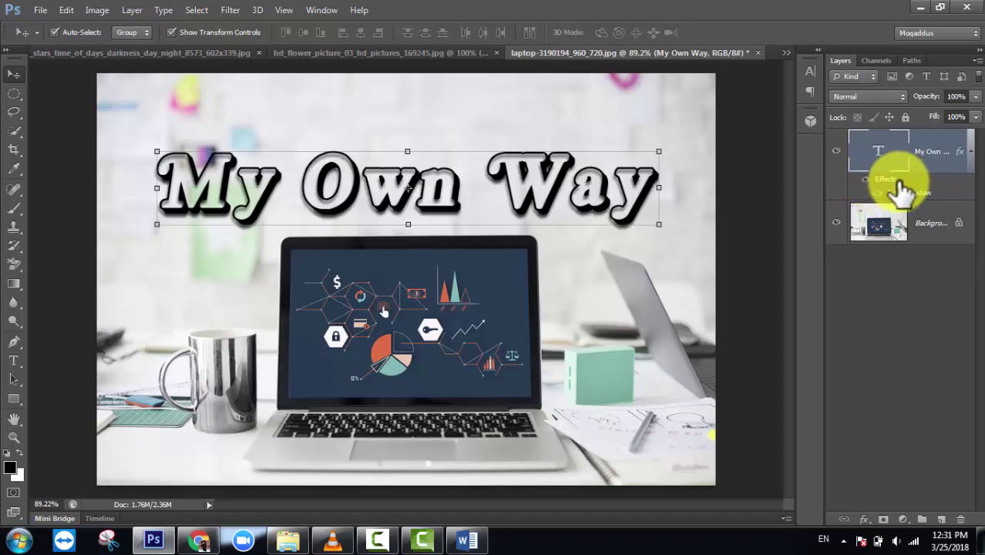
pyautogui.click(889, 179)
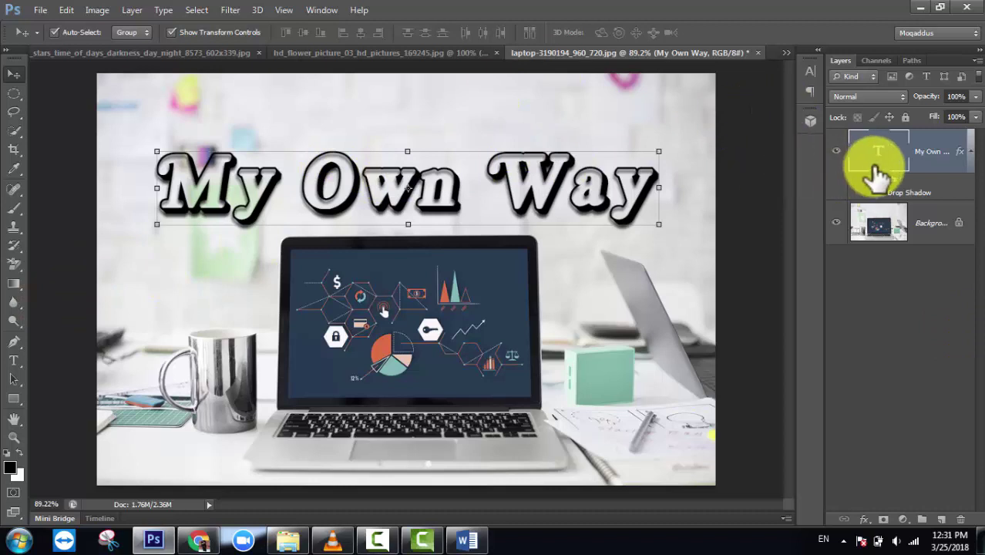
pyautogui.click(888, 181)
pyautogui.click(891, 179)
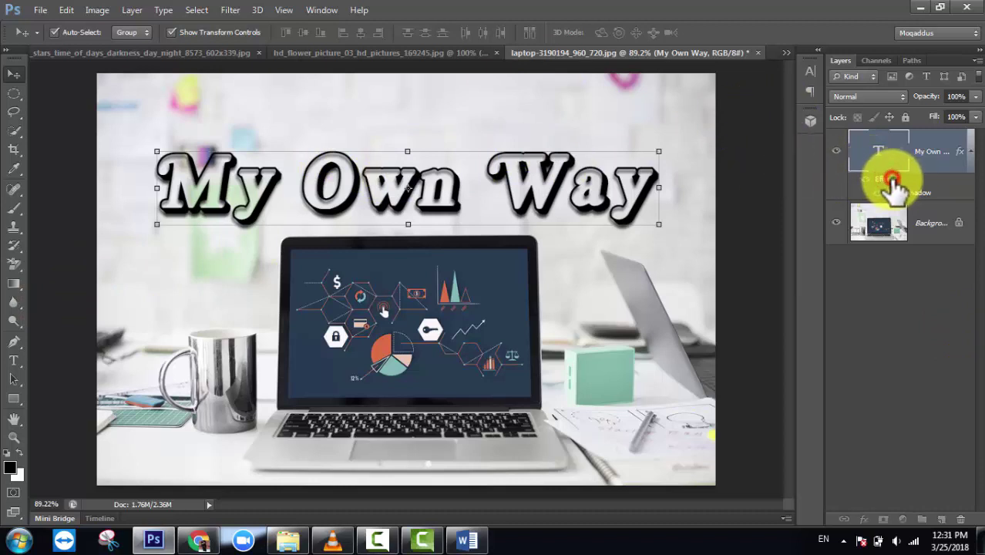
pyautogui.moveTo(894, 185)
pyautogui.mouseDown()
pyautogui.moveTo(941, 517)
pyautogui.moveTo(549, 235)
pyautogui.mouseUp()
pyautogui.hotkey('ctrl', 't')
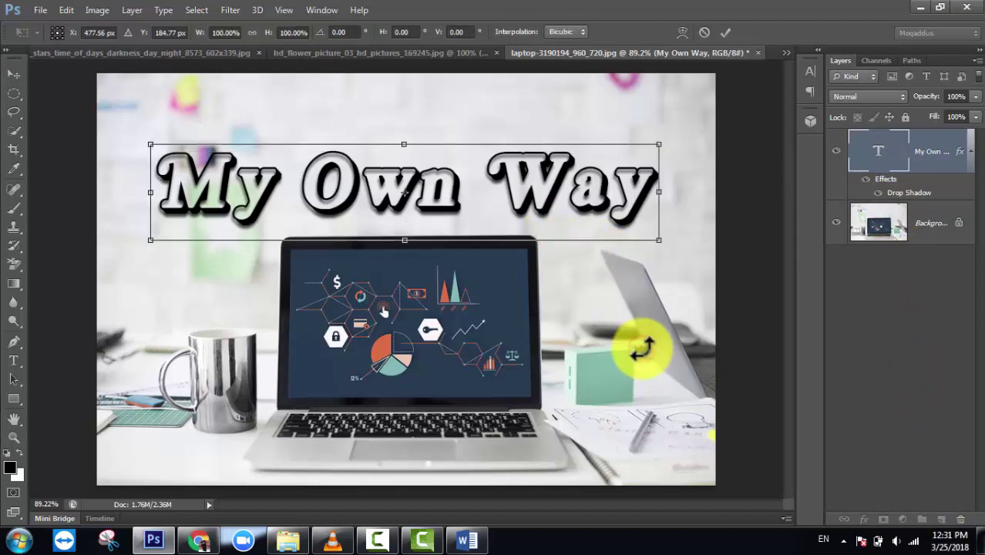
pyautogui.click(725, 31)
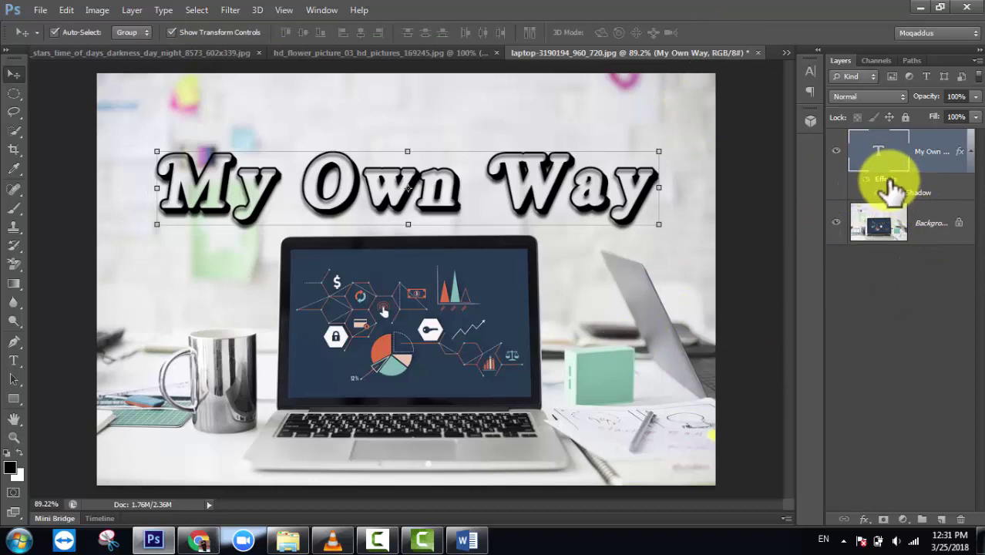
pyautogui.moveTo(890, 189); pyautogui.dragTo(961, 516)
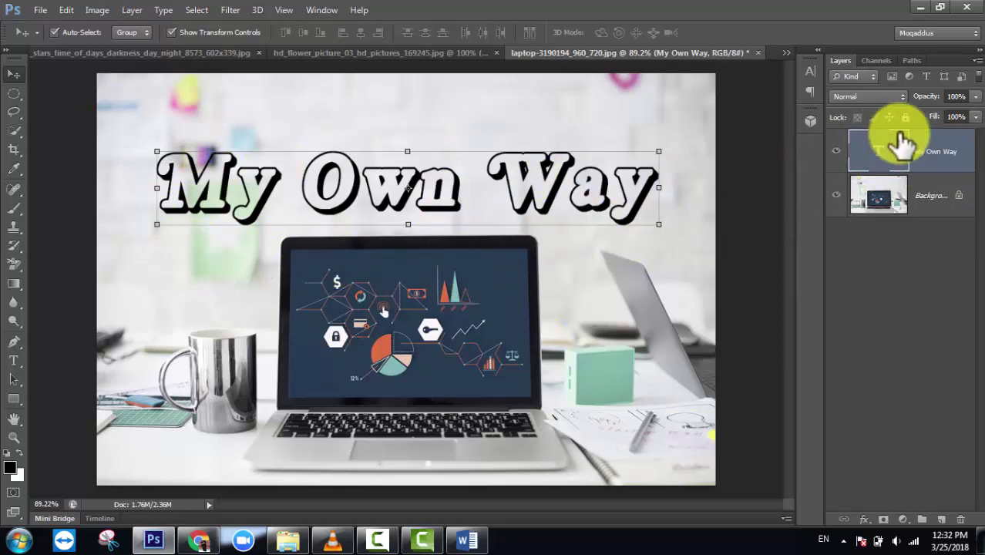
# Step: Reopen Layer Style for the My Own Way layer and enable Outer Glow
pyautogui.doubleClick(962, 146)
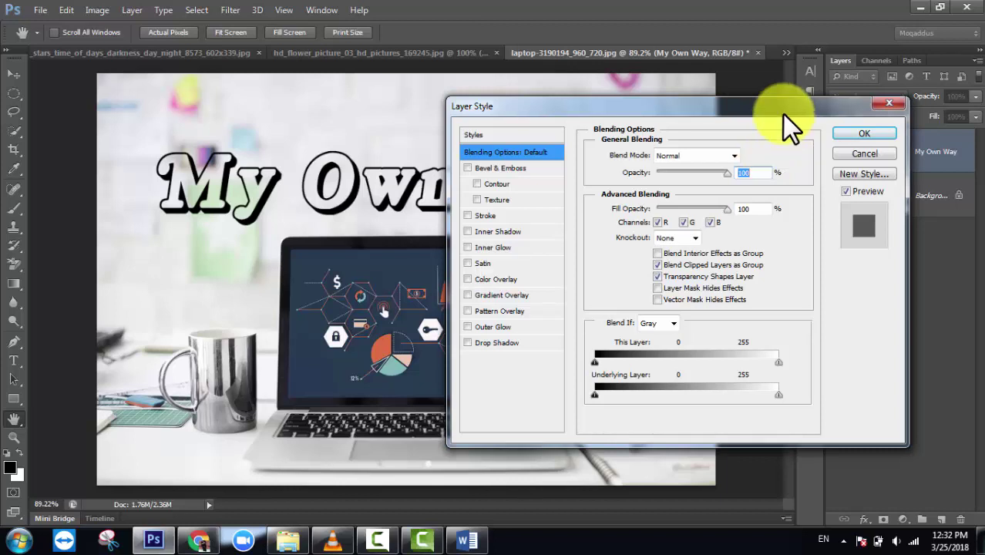
pyautogui.moveTo(782, 115); pyautogui.dragTo(779, 211)
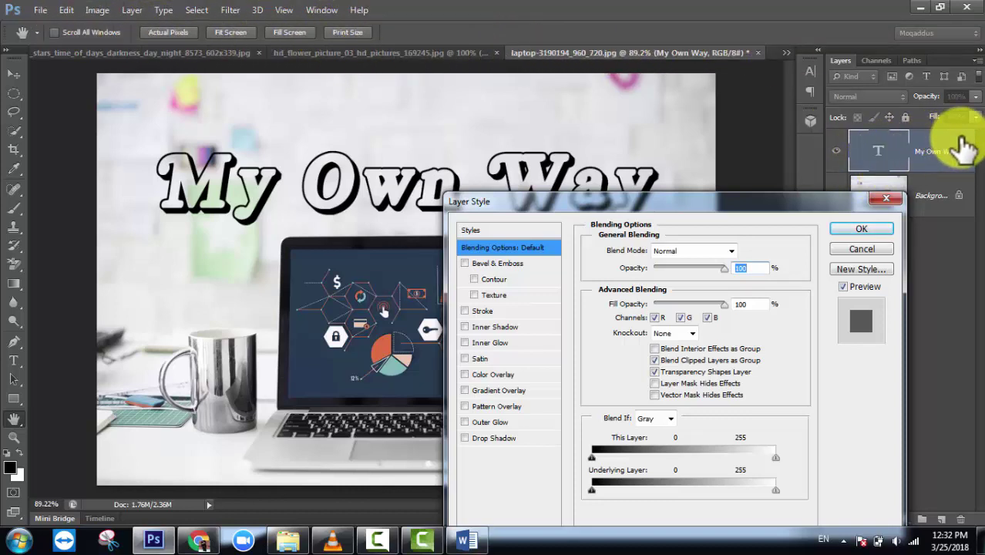
pyautogui.moveTo(777, 208); pyautogui.dragTo(790, 101)
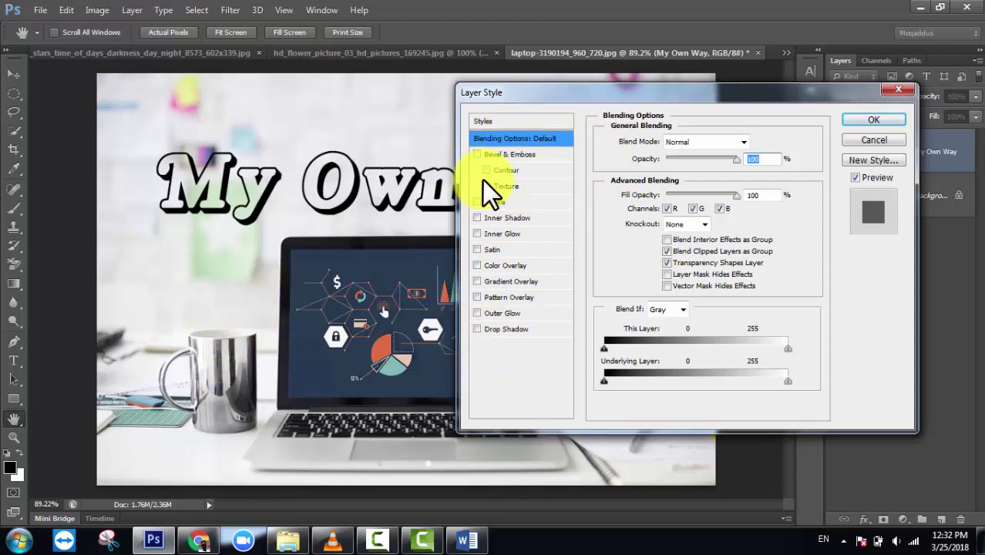
pyautogui.click(476, 314)
# Step: Give the title an outer glow with 77% opacity, 28% spread, 38 px size and 0% noise
pyautogui.click(501, 314)
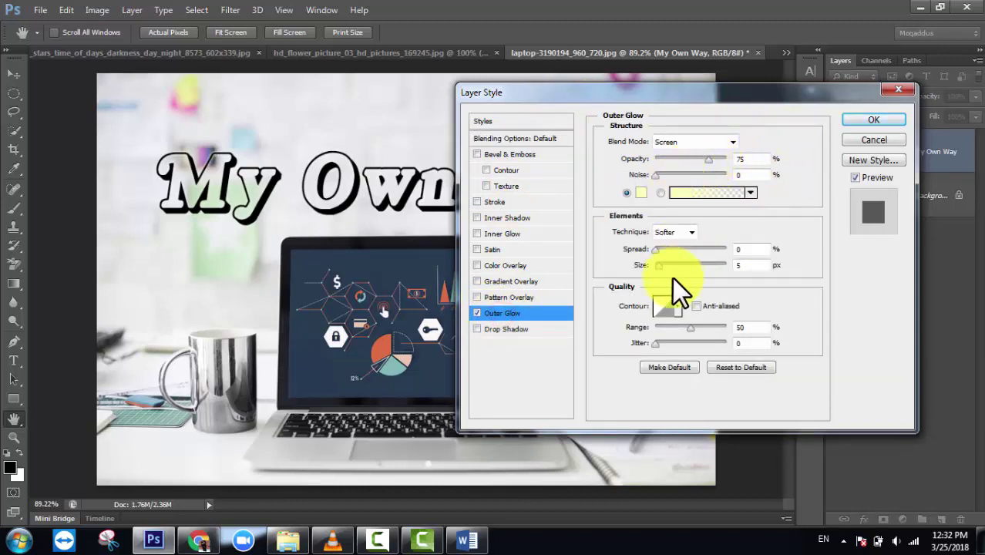
pyautogui.moveTo(655, 249)
pyautogui.mouseDown()
pyautogui.moveTo(673, 266)
pyautogui.moveTo(661, 267)
pyautogui.moveTo(694, 250)
pyautogui.moveTo(739, 249)
pyautogui.moveTo(675, 249)
pyautogui.mouseUp()
pyautogui.moveTo(714, 161); pyautogui.dragTo(707, 161)
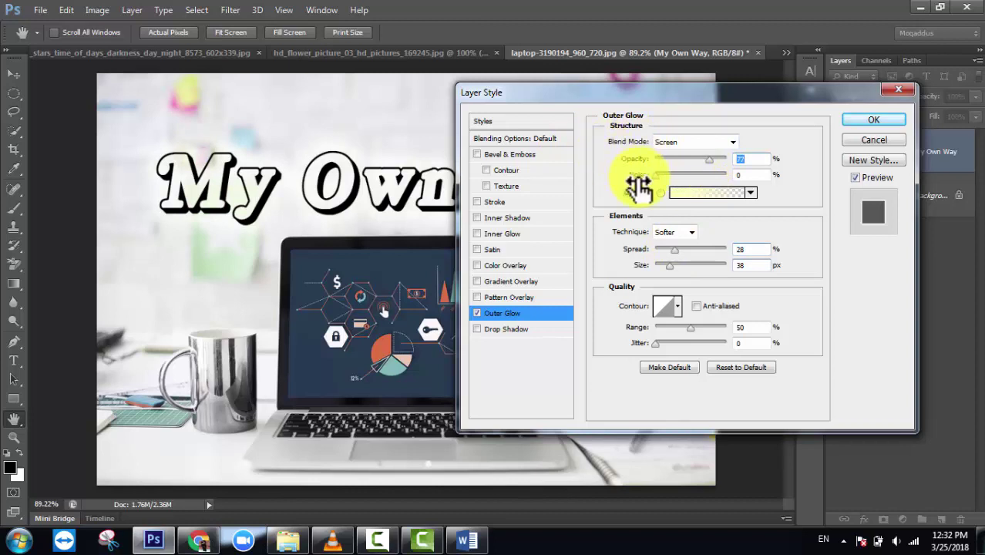
pyautogui.moveTo(656, 177); pyautogui.dragTo(708, 175)
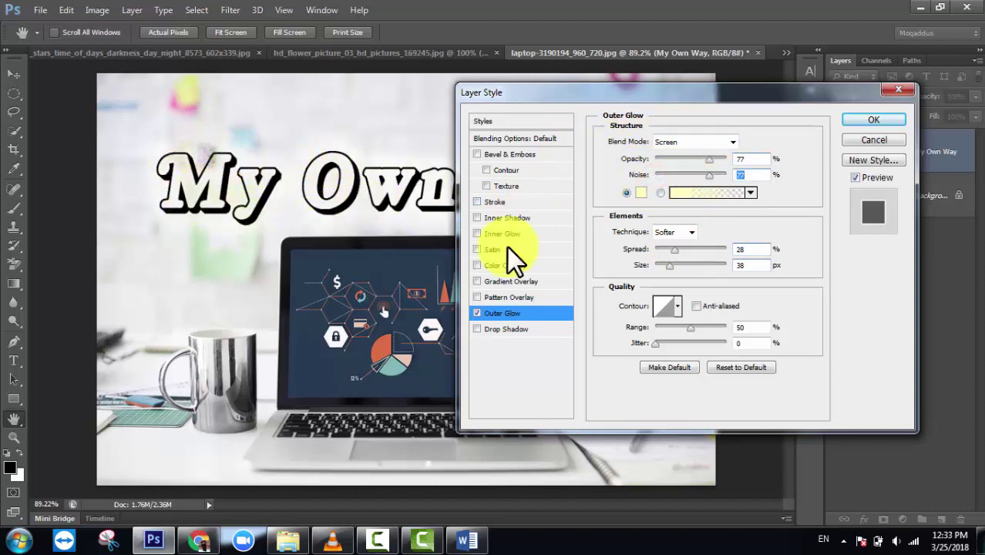
pyautogui.moveTo(708, 178); pyautogui.dragTo(661, 182)
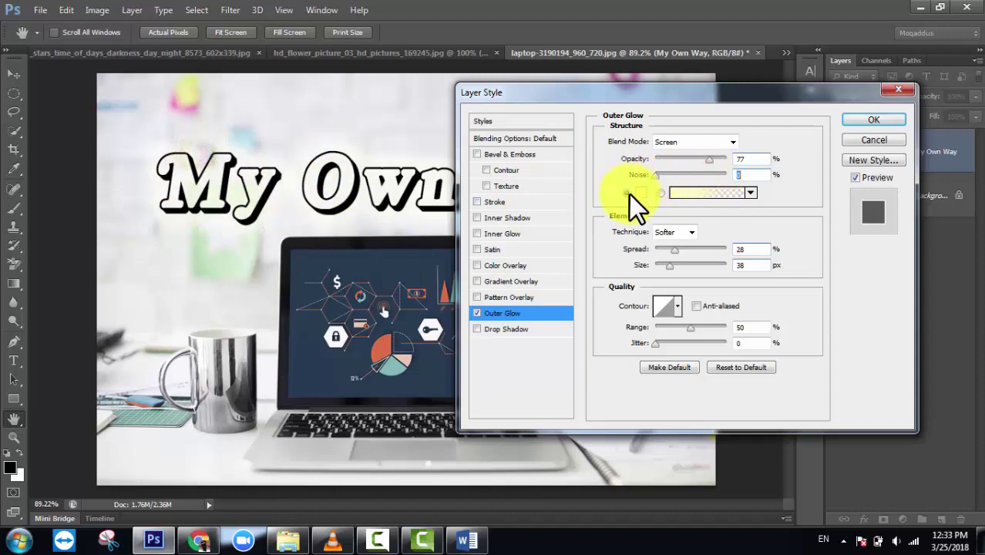
# Step: Try a Blue, Red, Yellow gradient, then a bright blue solid colour for the outer glow
pyautogui.click(675, 194)
pyautogui.click(447, 150)
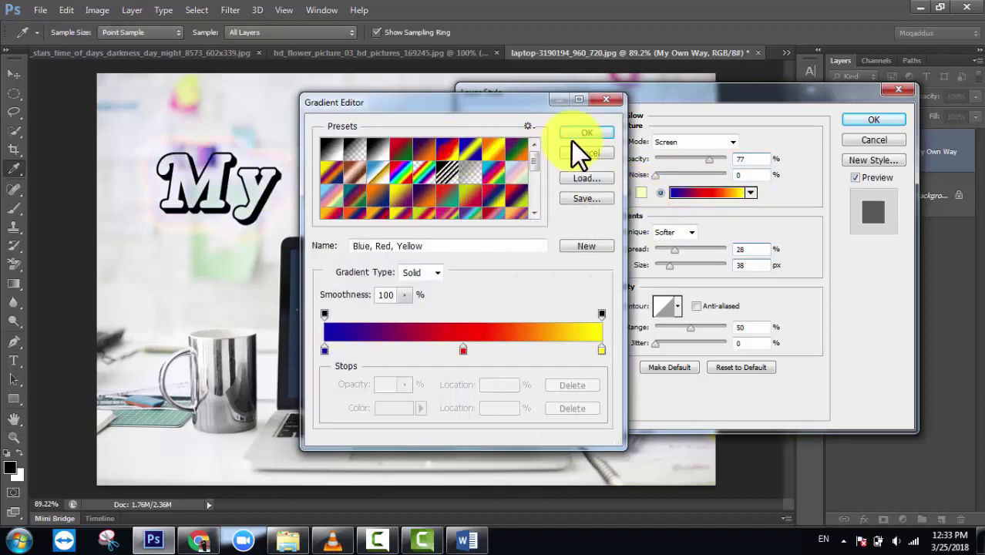
pyautogui.click(576, 138)
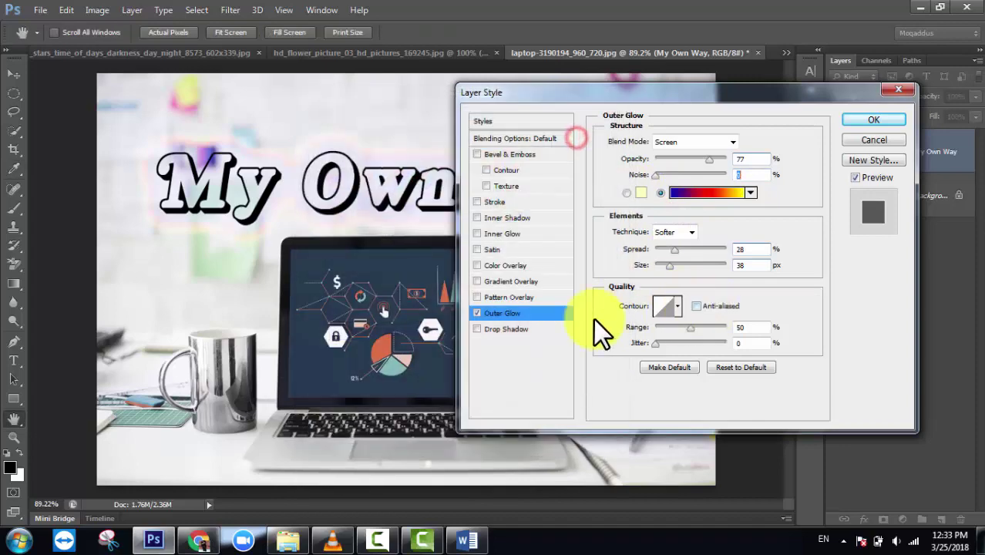
pyautogui.click(641, 193)
pyautogui.moveTo(620, 220); pyautogui.dragTo(611, 267)
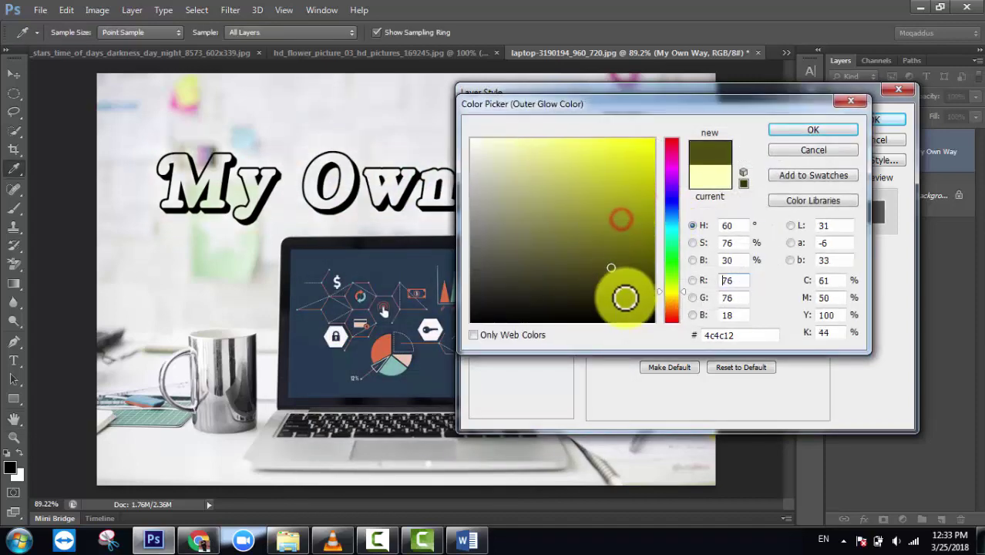
pyautogui.click(683, 205)
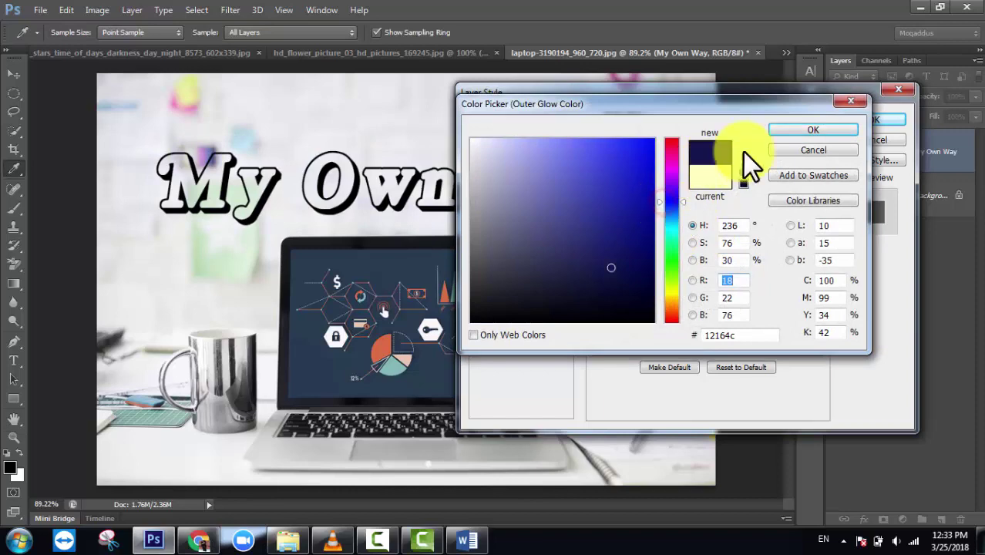
pyautogui.click(609, 269)
pyautogui.click(627, 185)
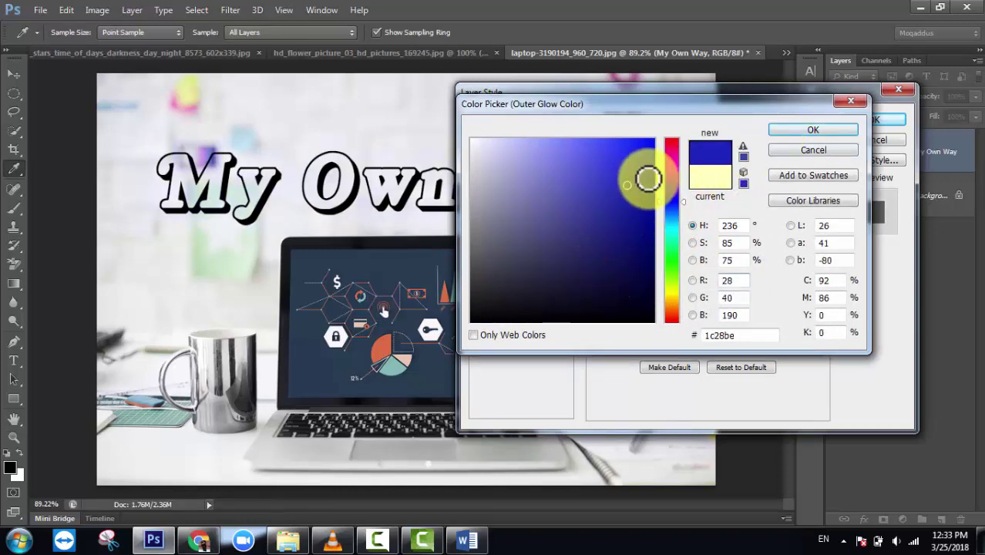
pyautogui.click(793, 135)
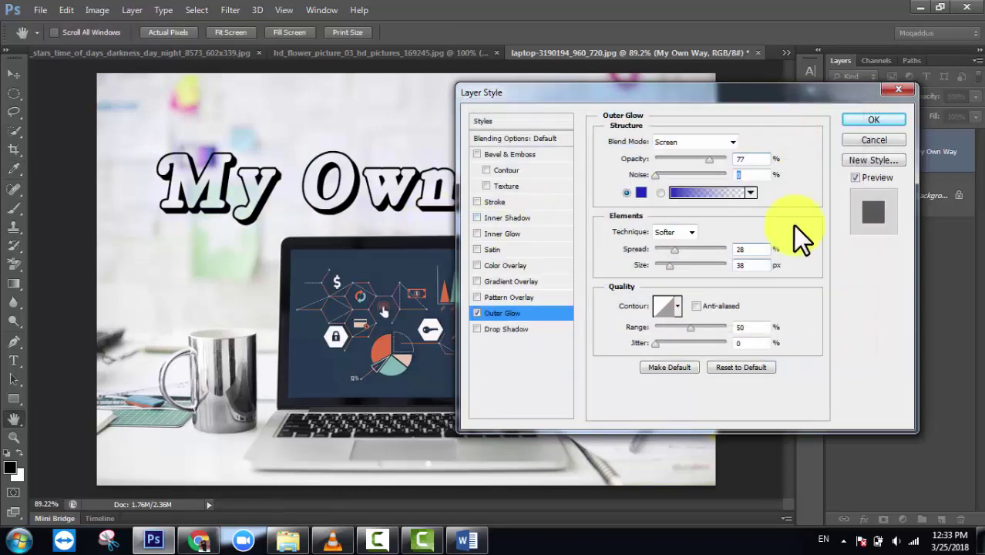
# Step: Experiment with Precise technique, 57% spread and 81 px size, then reset and disable the glow
pyautogui.click(694, 230)
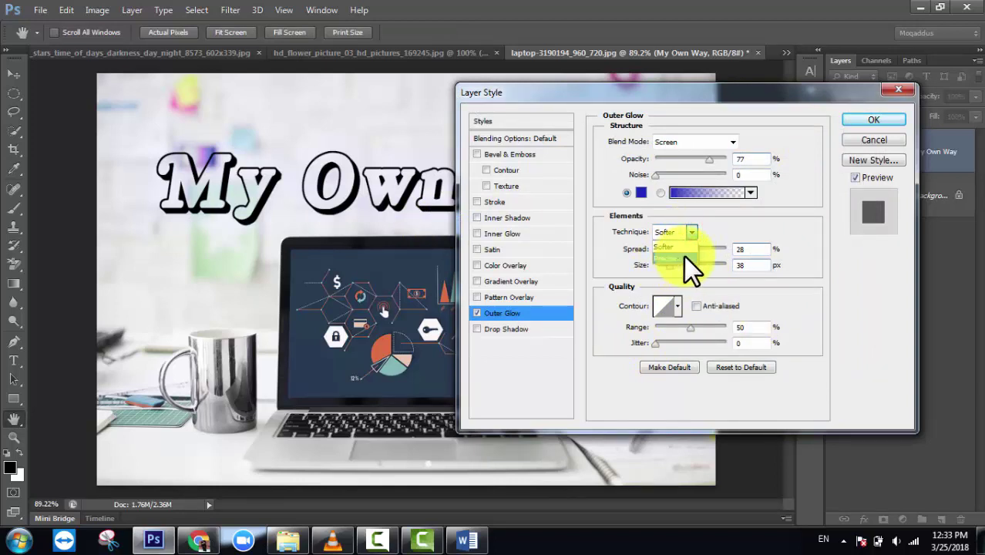
pyautogui.click(686, 257)
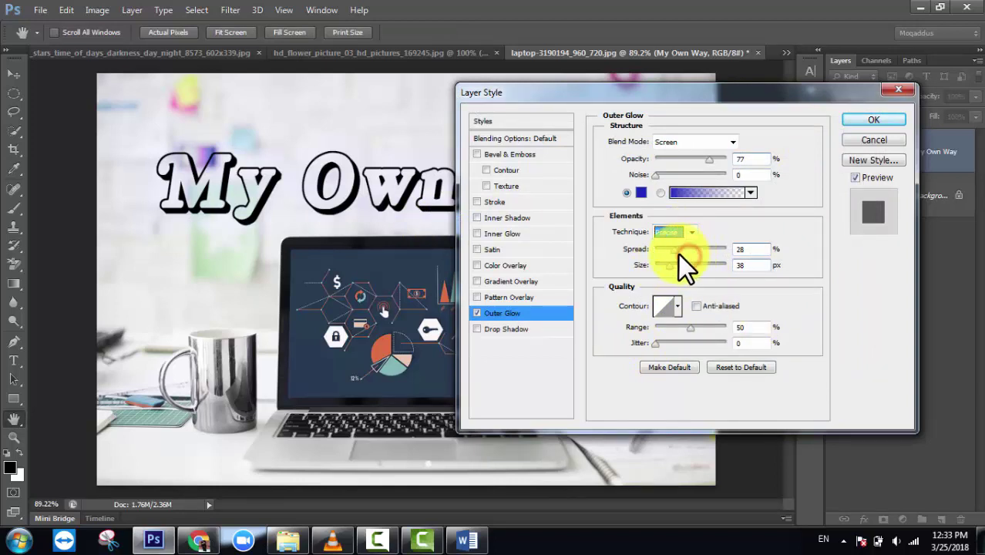
pyautogui.moveTo(678, 249); pyautogui.dragTo(695, 249)
pyautogui.click(685, 265)
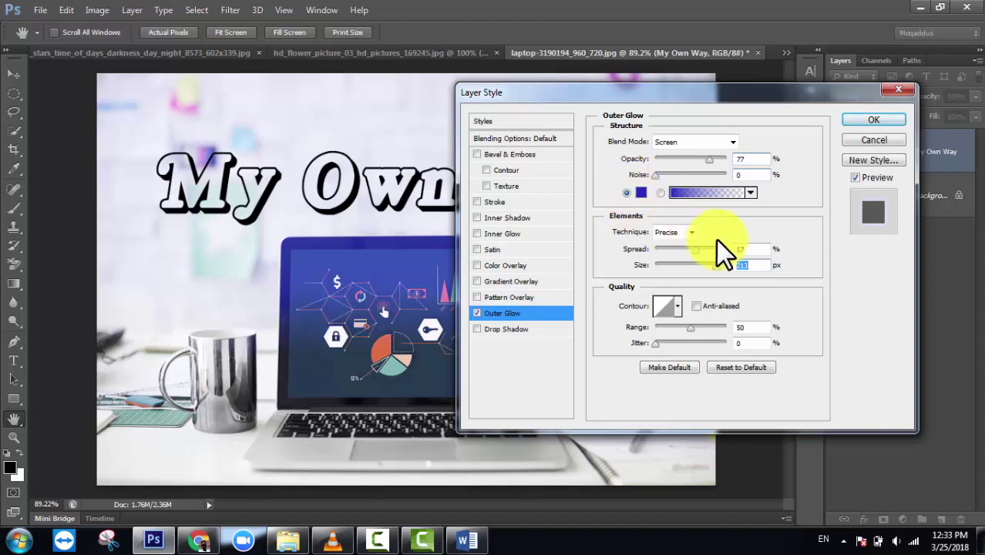
pyautogui.click(687, 231)
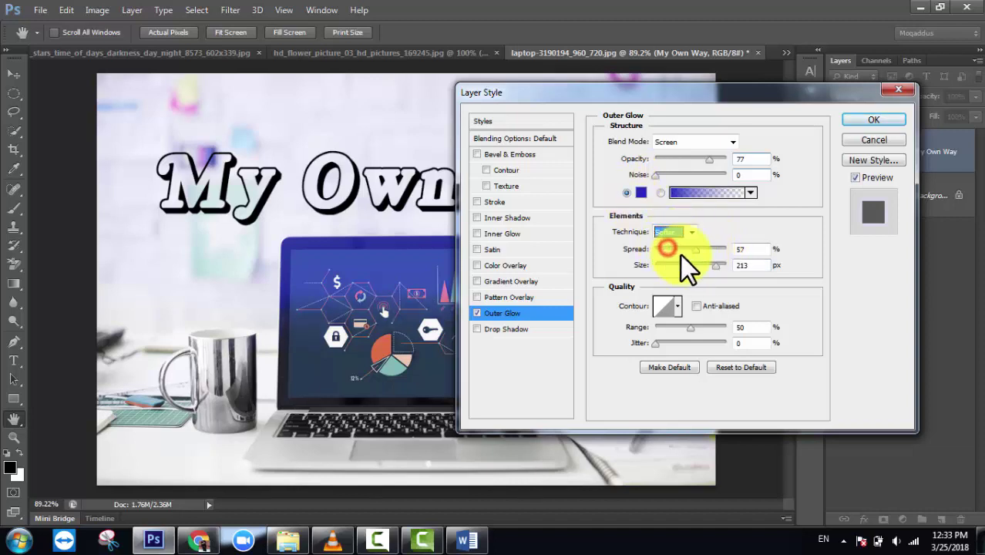
pyautogui.click(712, 267)
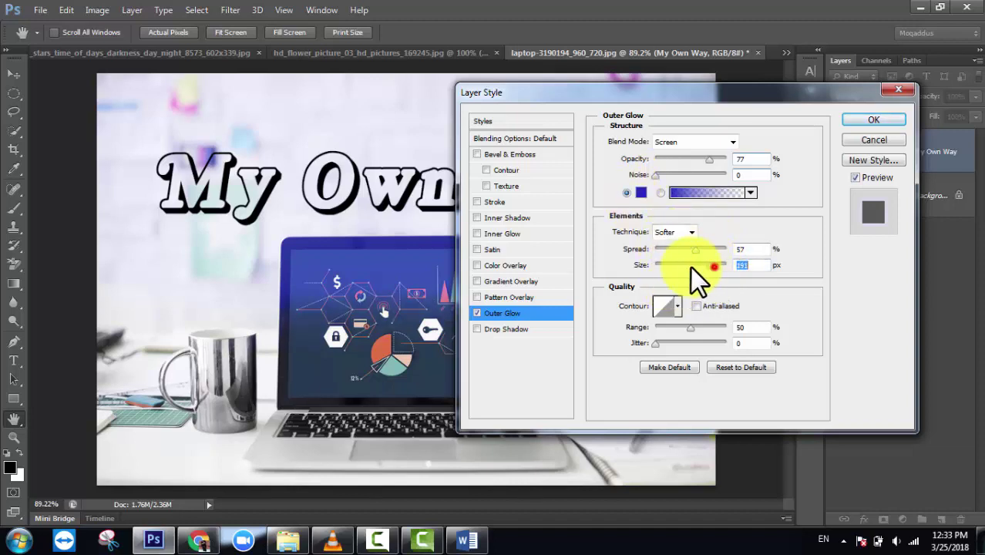
pyautogui.moveTo(691, 266); pyautogui.dragTo(668, 250)
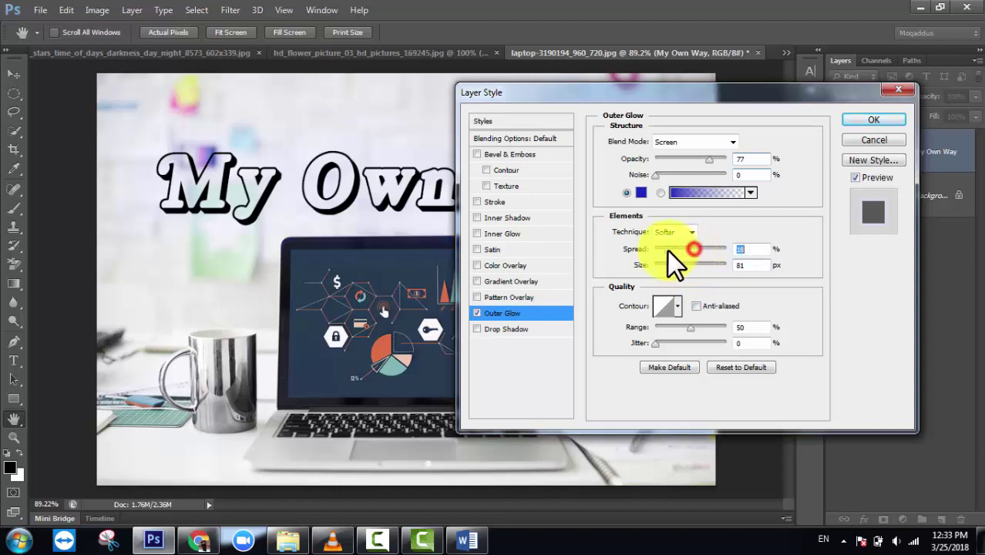
pyautogui.click(736, 367)
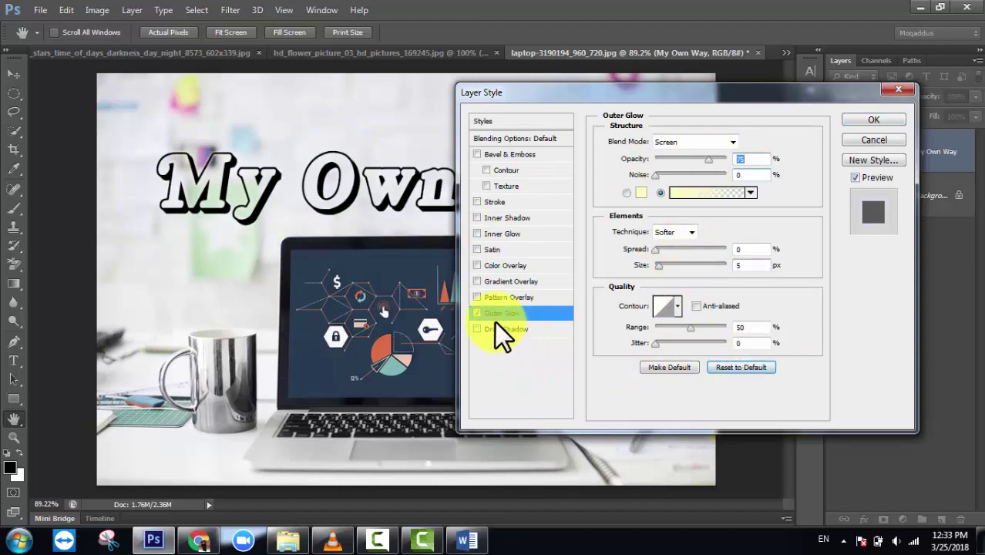
pyautogui.click(477, 312)
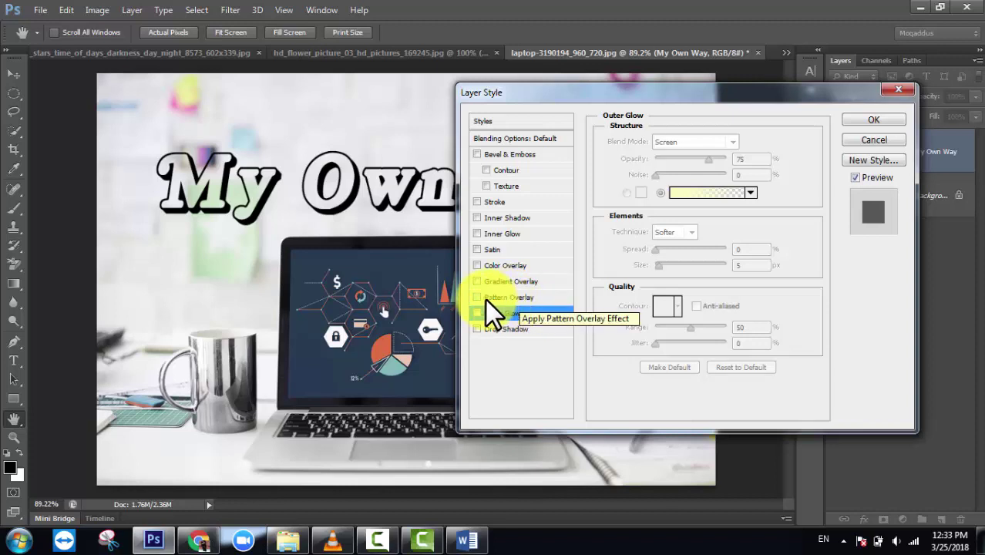
# Step: Fill the My Own Way title with a rainbow Pattern Overlay
pyautogui.click(525, 296)
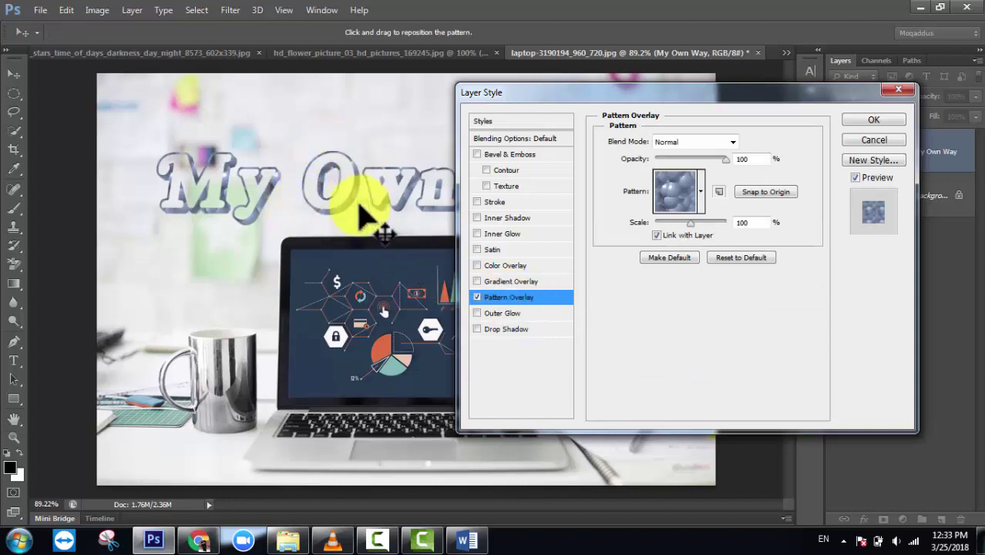
pyautogui.click(699, 199)
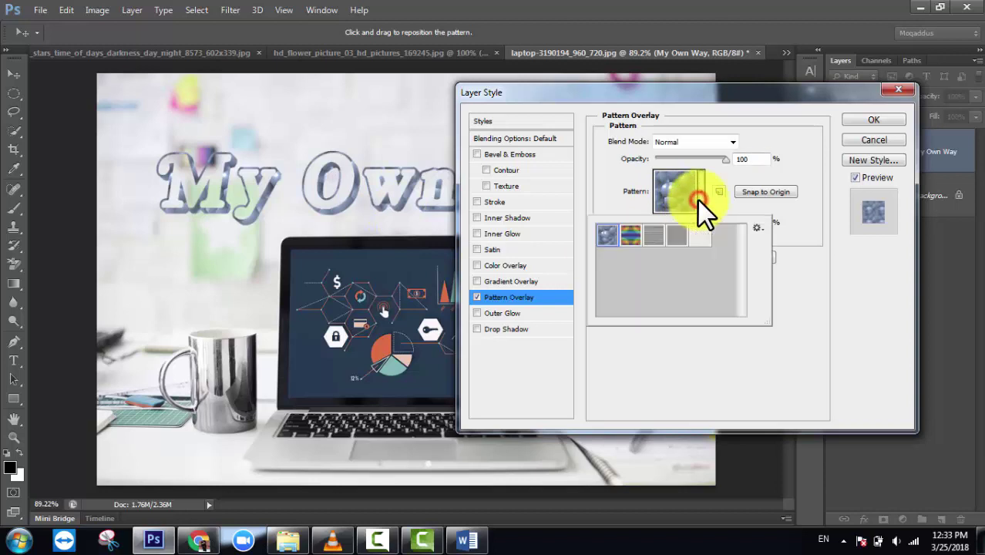
pyautogui.click(632, 236)
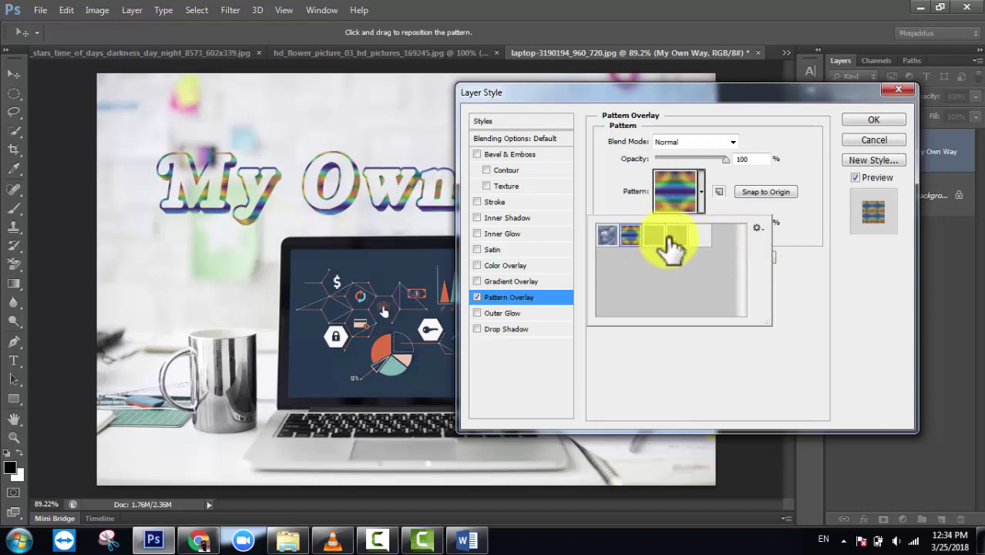
pyautogui.click(756, 228)
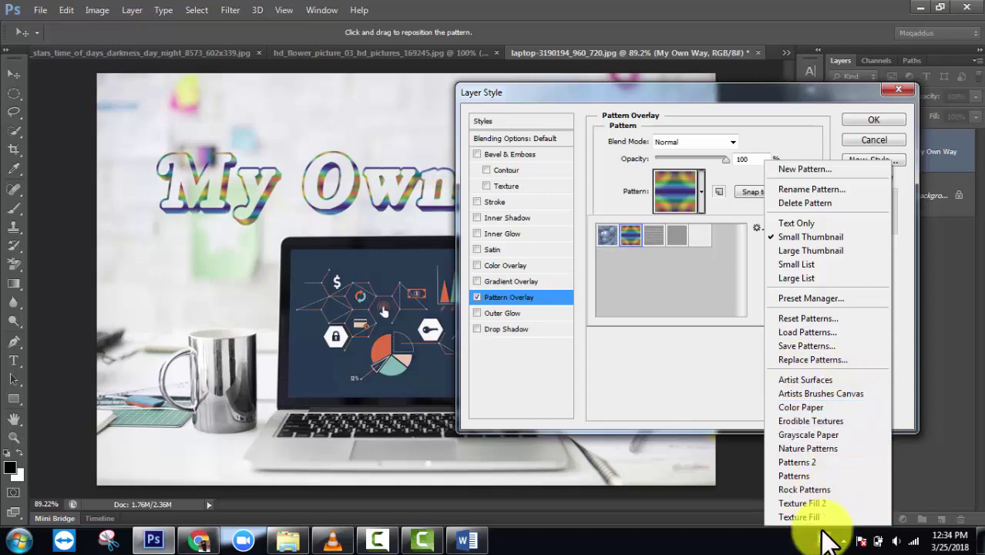
# Step: Append the Artist Surfaces and Artists Brushes Canvas pattern sets to the picker
pyautogui.click(829, 381)
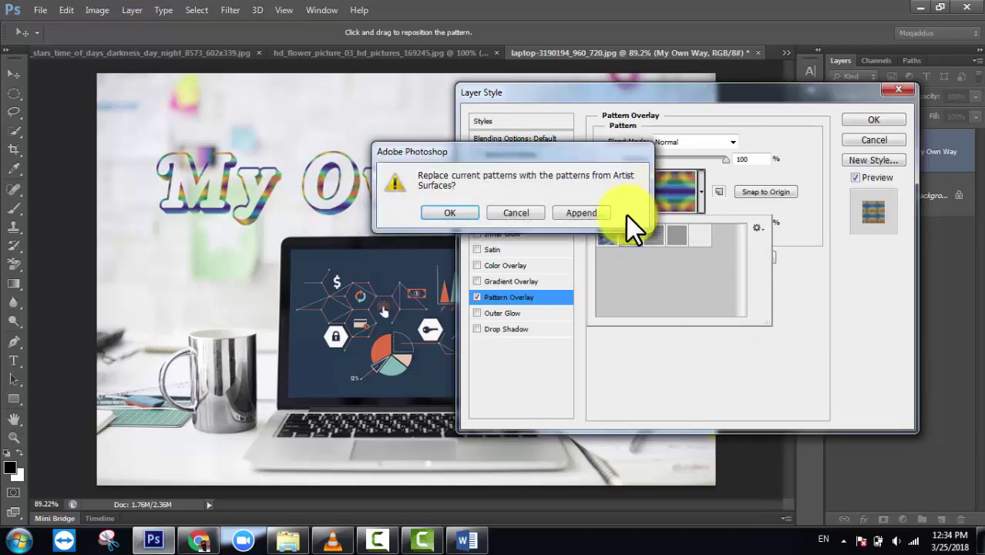
pyautogui.click(589, 209)
pyautogui.click(758, 229)
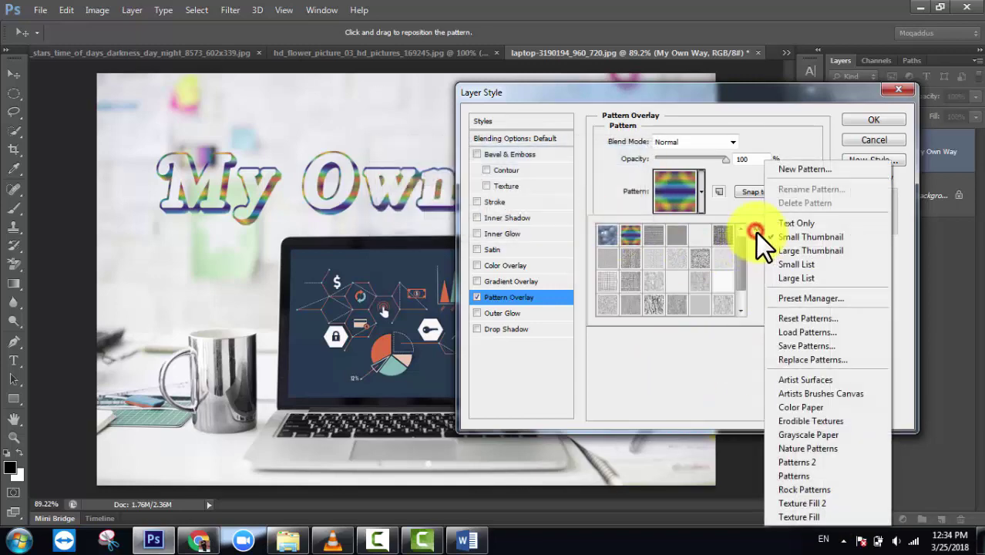
pyautogui.click(805, 394)
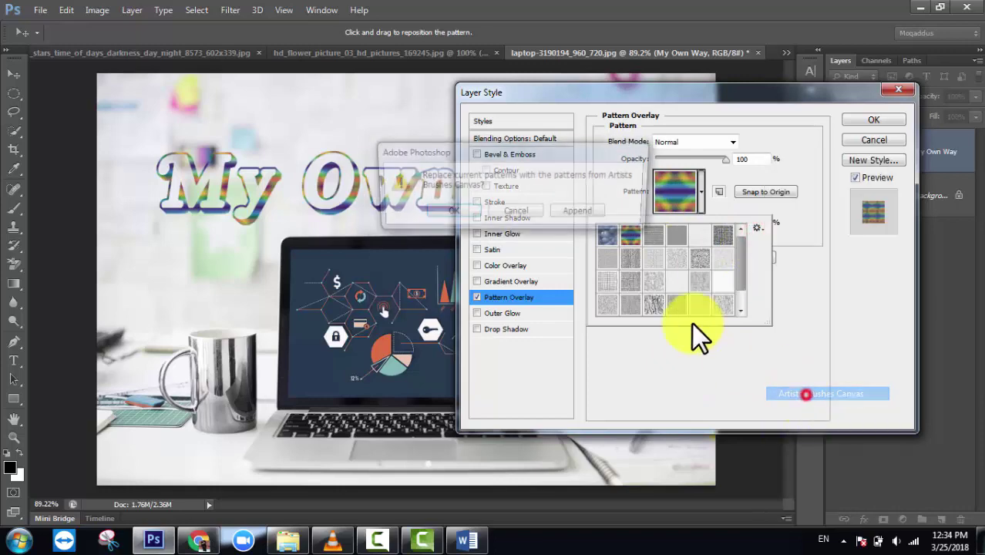
pyautogui.click(600, 212)
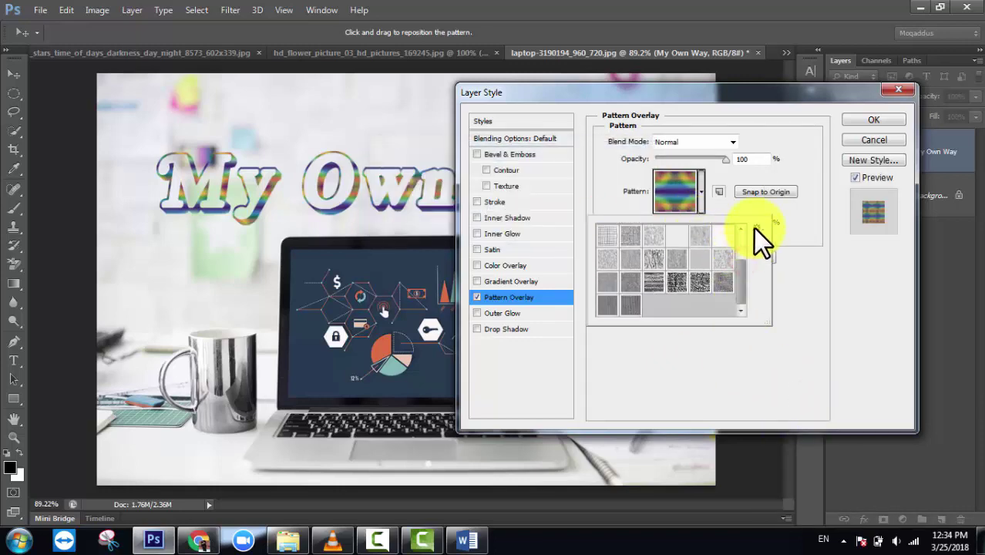
# Step: Append Color Paper and Texture Fill 2 patterns, then fill the title with the dark red pattern
pyautogui.click(756, 228)
pyautogui.click(798, 408)
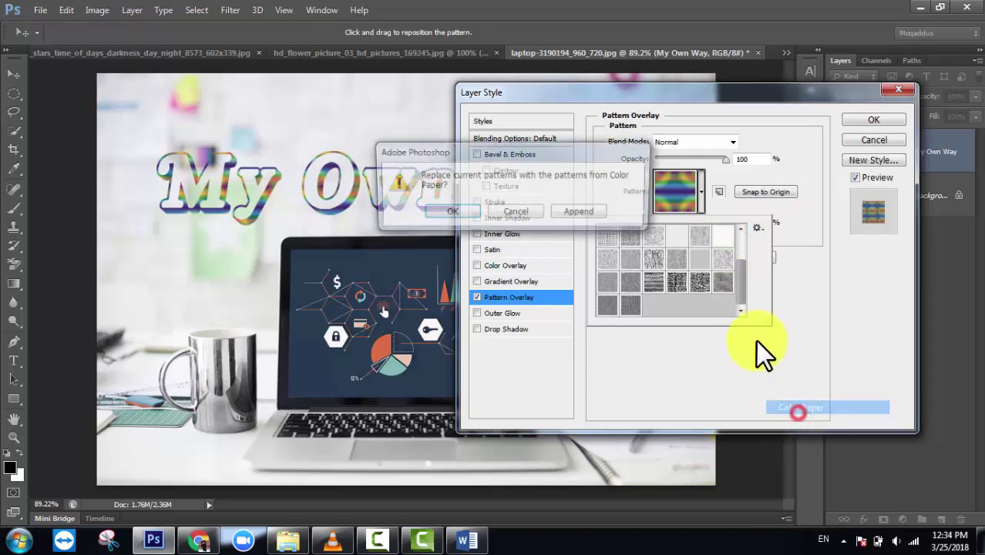
pyautogui.click(579, 210)
pyautogui.click(755, 230)
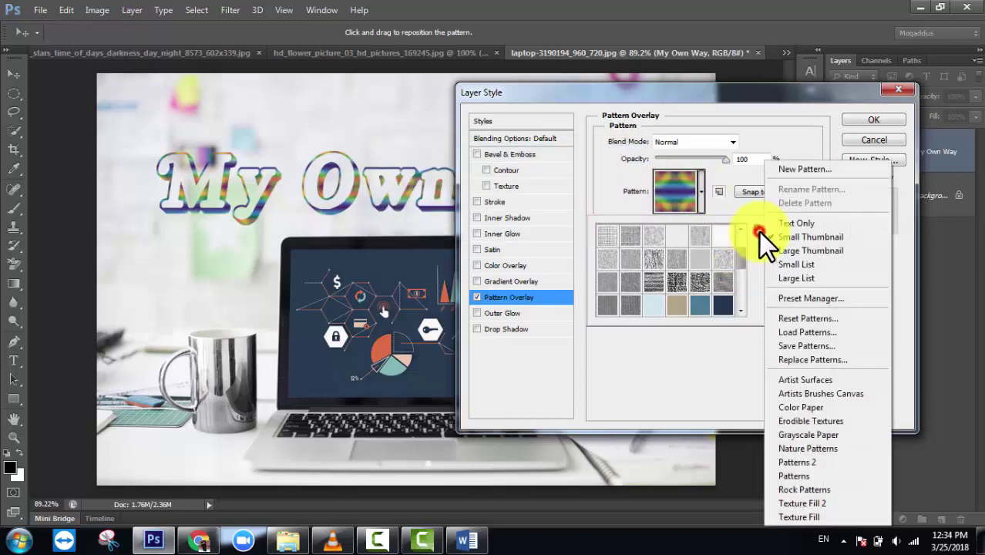
pyautogui.click(821, 504)
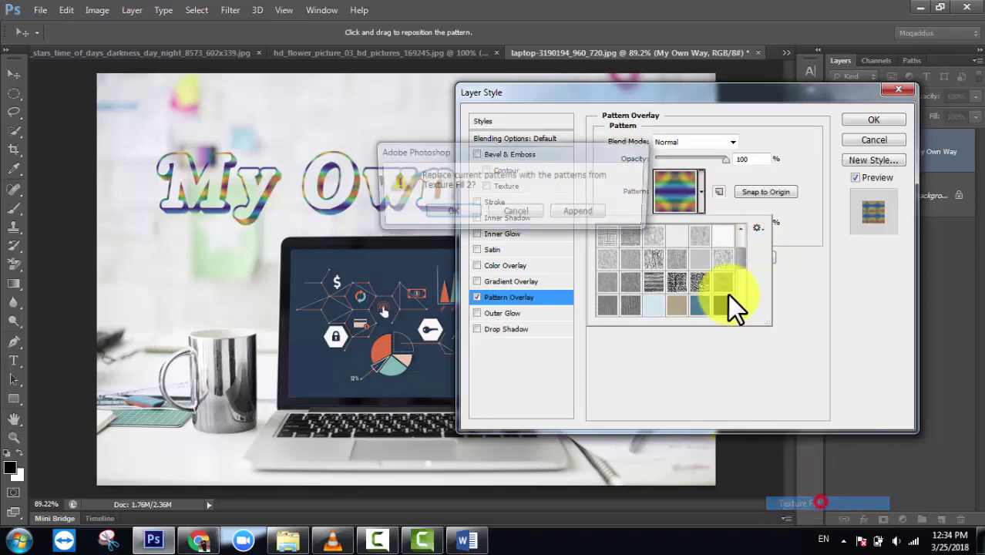
pyautogui.click(580, 212)
pyautogui.scroll(3, 742, 270)
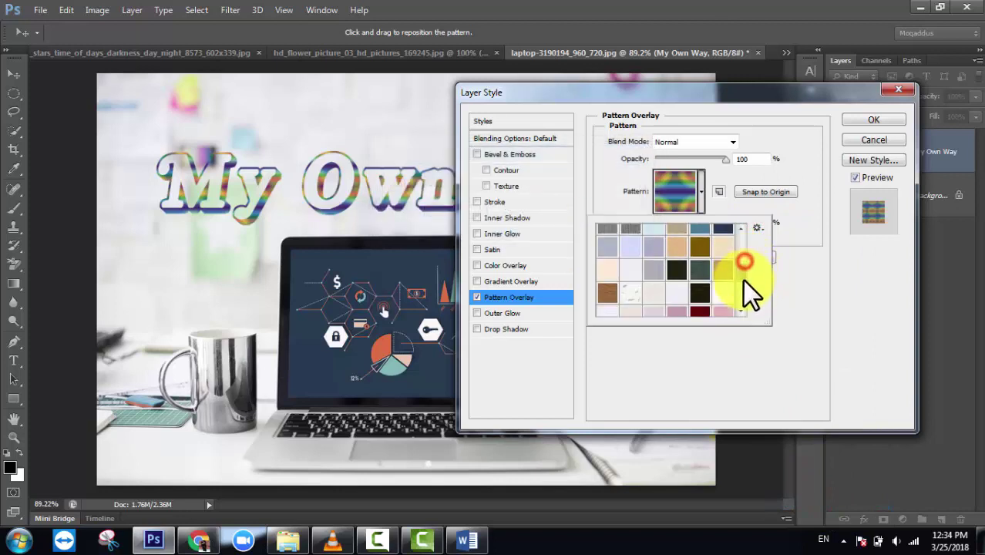
pyautogui.scroll(2, 742, 282)
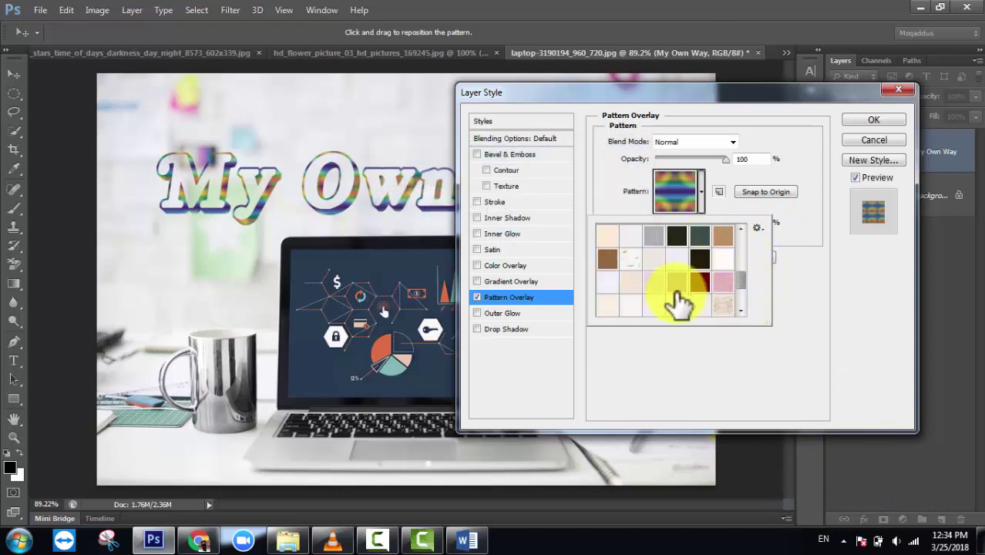
pyautogui.click(699, 285)
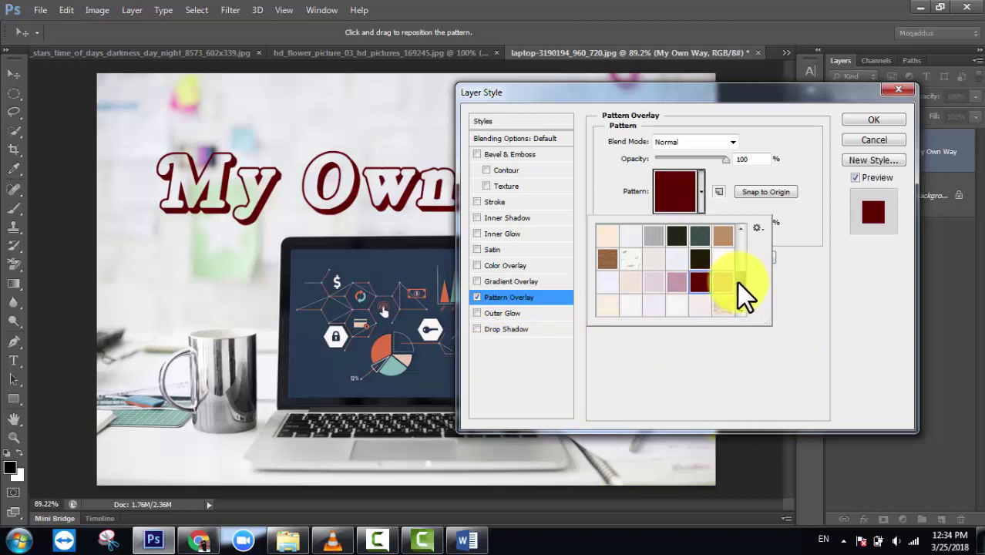
# Step: Save the dark red pattern overlay as the default and raise the pattern scale to 499%
pyautogui.scroll(2, 738, 282)
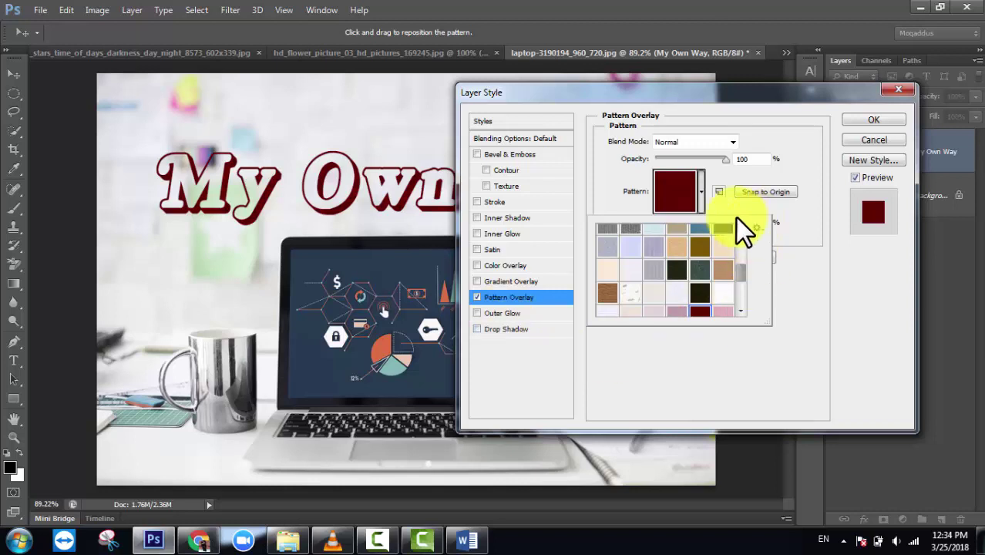
pyautogui.click(809, 354)
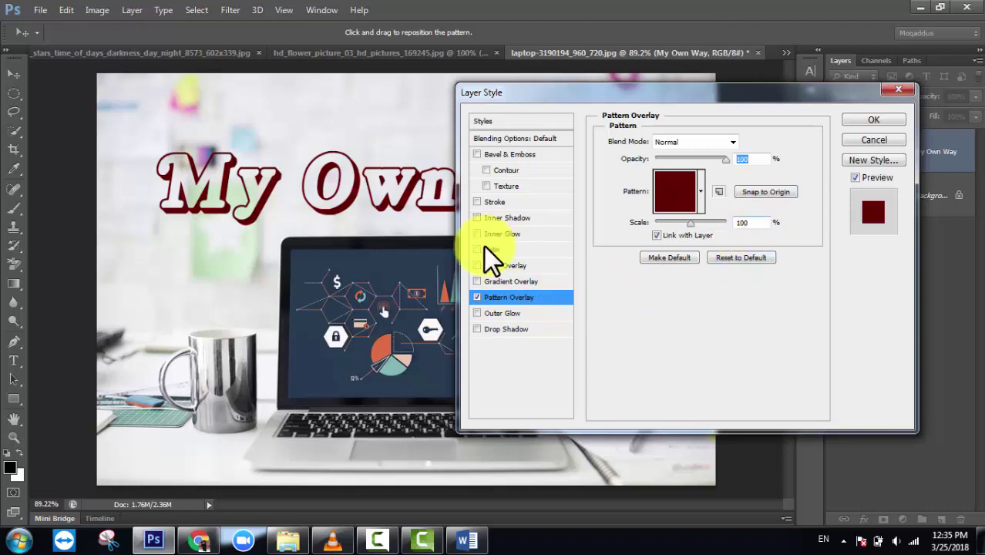
pyautogui.click(682, 260)
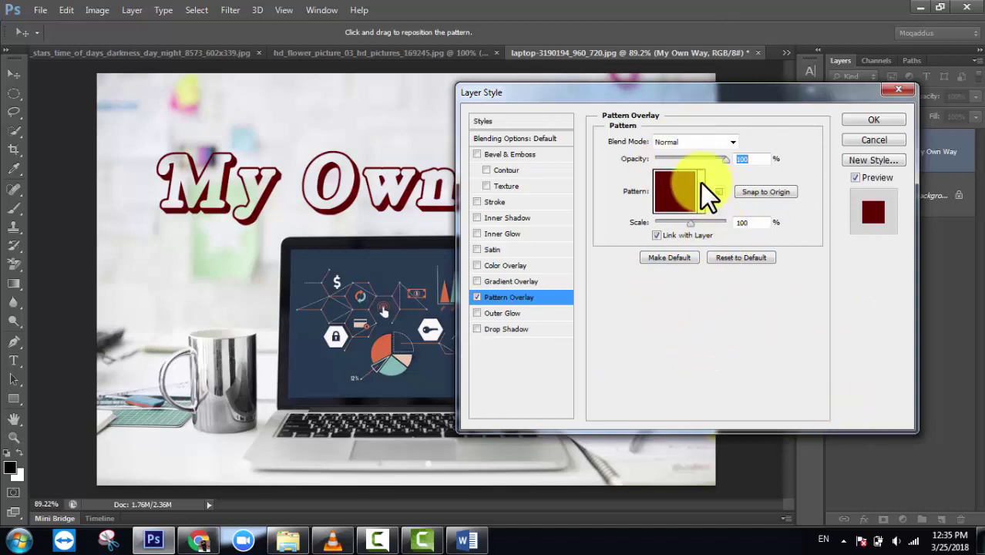
pyautogui.moveTo(725, 163)
pyautogui.mouseDown()
pyautogui.moveTo(709, 165)
pyautogui.moveTo(730, 175)
pyautogui.mouseUp()
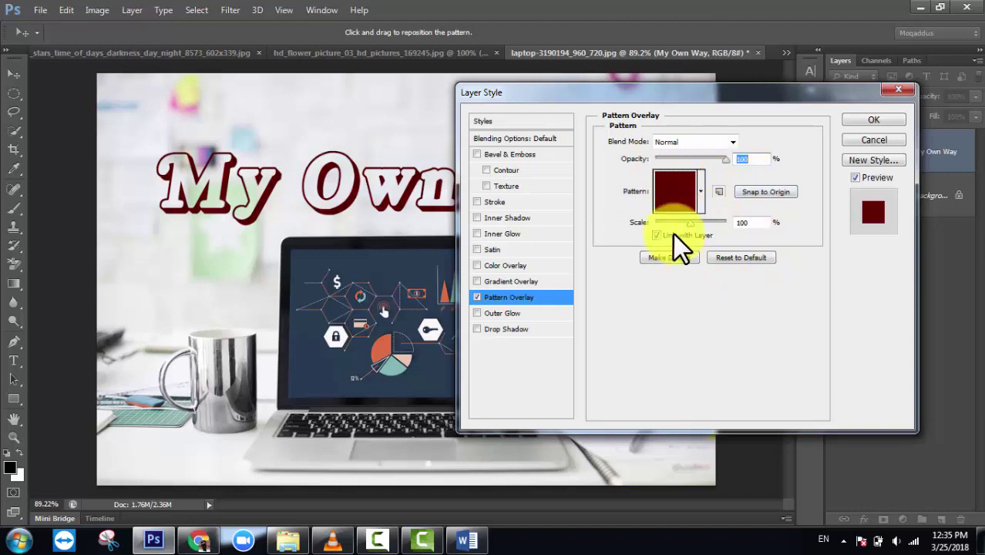
pyautogui.moveTo(684, 225); pyautogui.dragTo(697, 206)
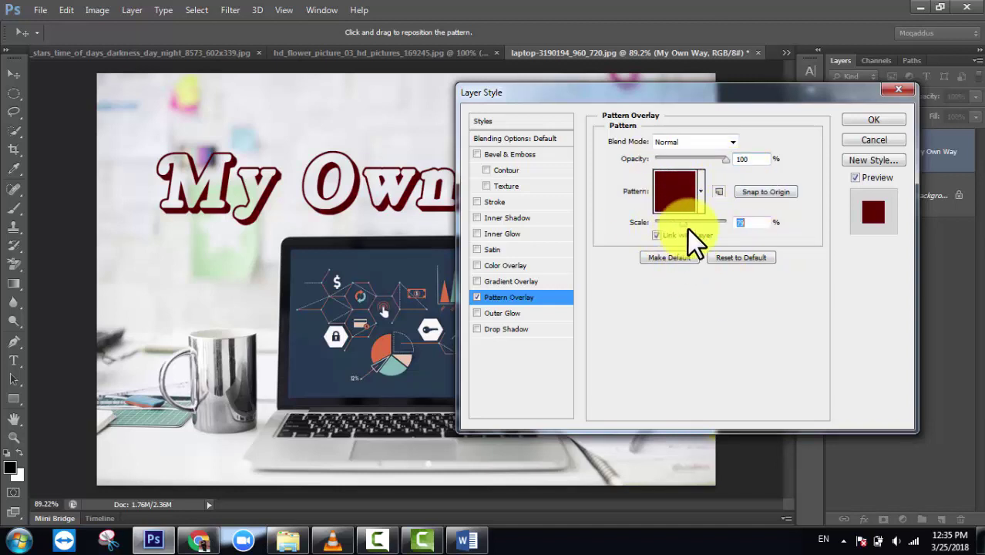
pyautogui.click(696, 205)
pyautogui.scroll(-3, 678, 262)
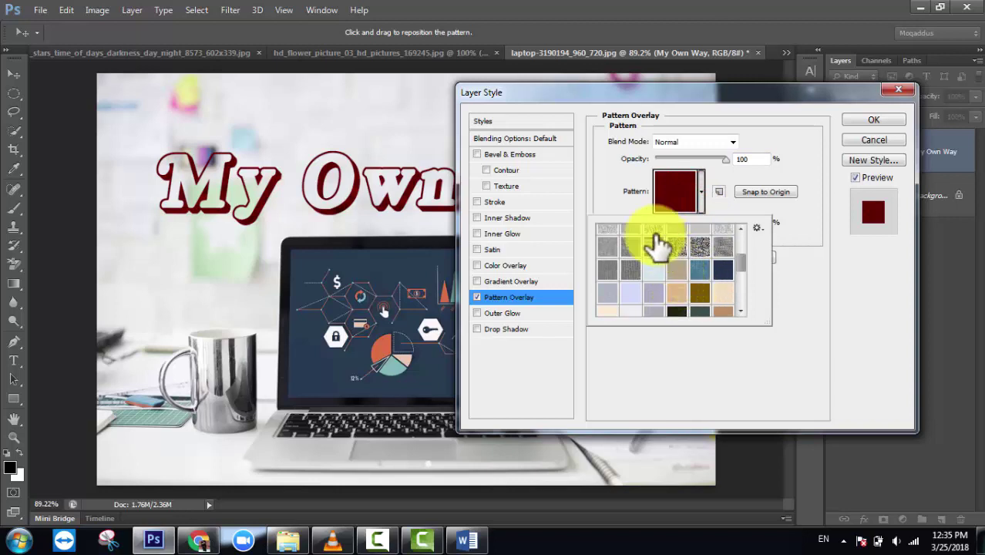
# Step: Try a black-and-white pattern in Dissolve mode at 47% opacity, then reset and disable Pattern Overlay
pyautogui.click(678, 246)
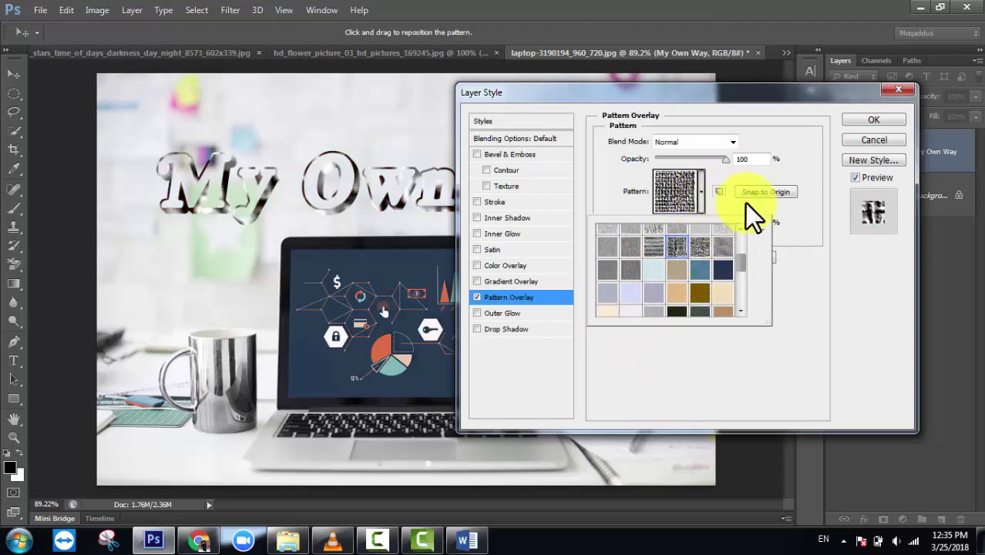
pyautogui.click(775, 369)
pyautogui.moveTo(705, 226)
pyautogui.mouseDown()
pyautogui.moveTo(664, 227)
pyautogui.moveTo(695, 228)
pyautogui.mouseUp()
pyautogui.moveTo(704, 232)
pyautogui.mouseDown()
pyautogui.moveTo(668, 236)
pyautogui.moveTo(701, 239)
pyautogui.mouseUp()
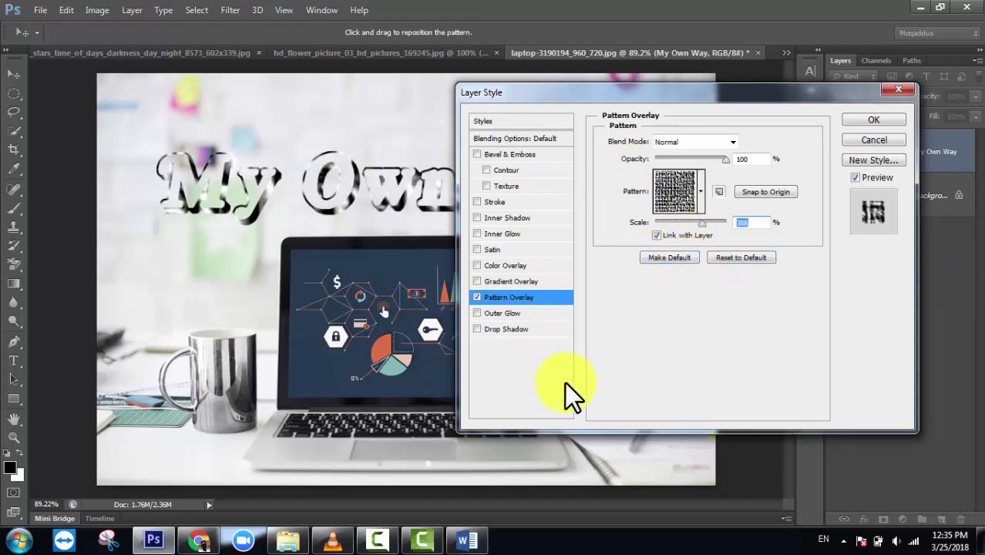
pyautogui.click(733, 141)
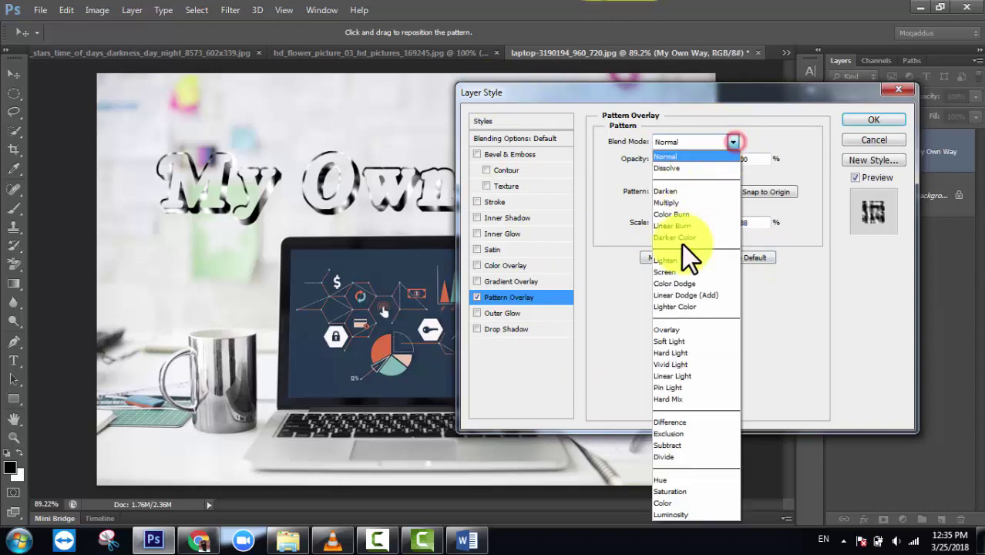
pyautogui.click(668, 169)
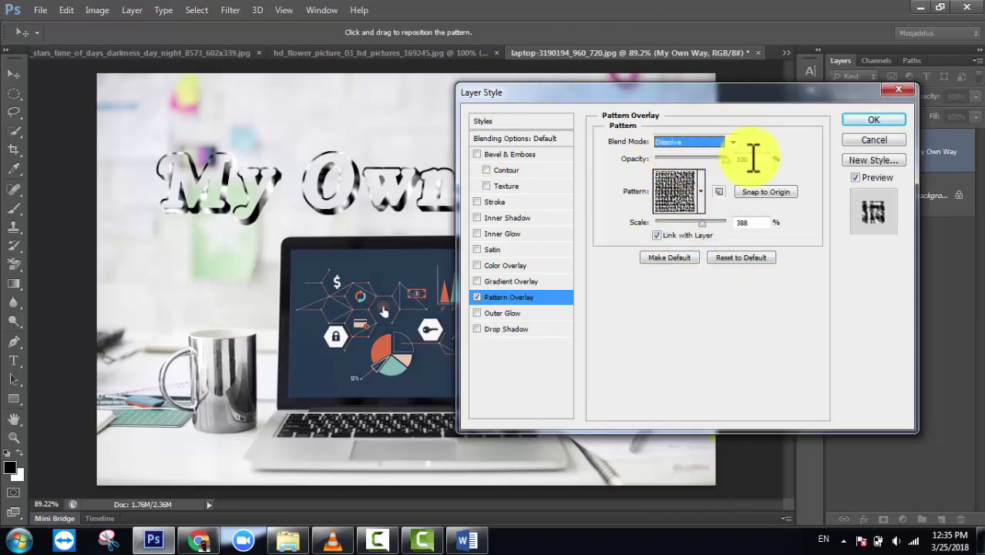
pyautogui.moveTo(704, 160)
pyautogui.mouseDown()
pyautogui.moveTo(686, 158)
pyautogui.moveTo(695, 162)
pyautogui.mouseUp()
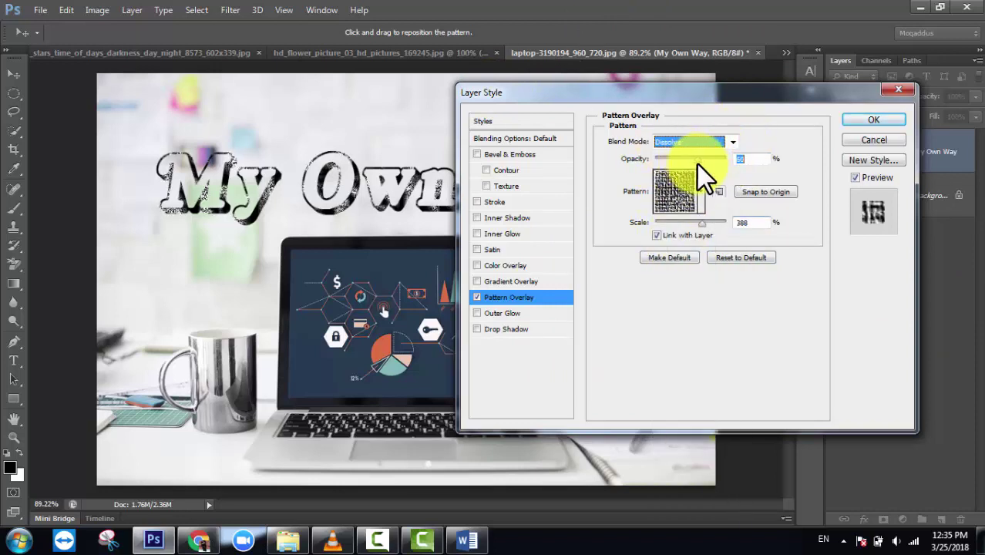
pyautogui.click(751, 257)
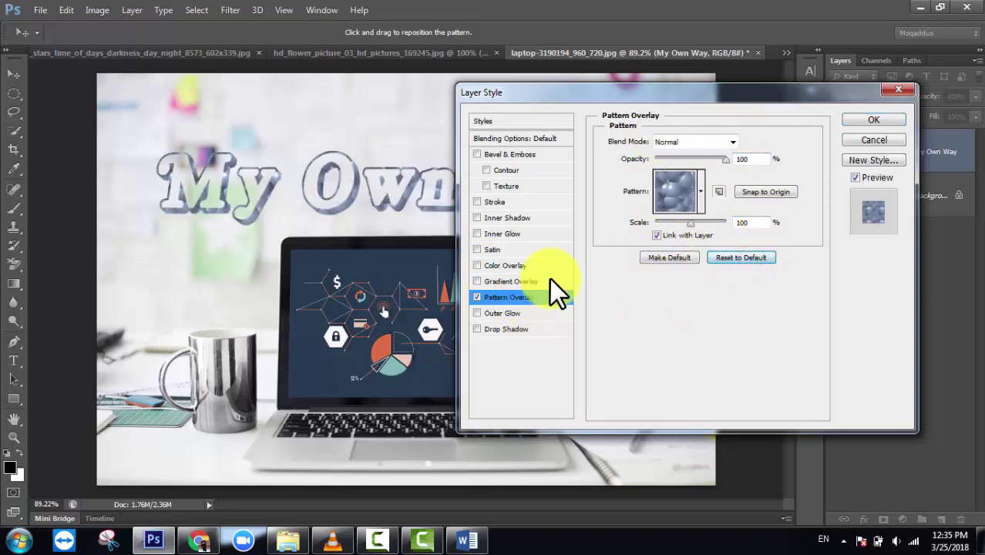
pyautogui.click(476, 297)
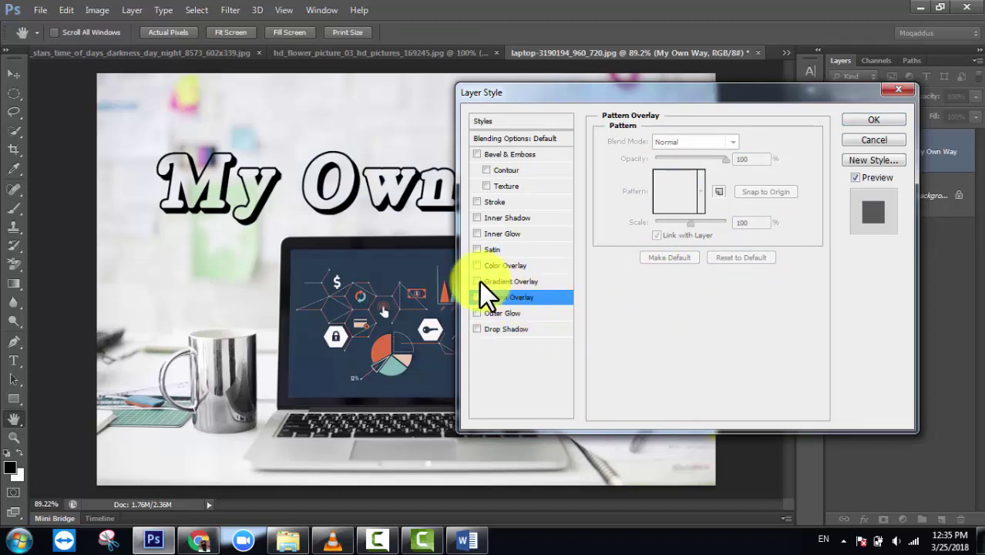
# Step: Add a Gradient Overlay to the title, trying several presets before settling on yellow-to-blue
pyautogui.click(507, 281)
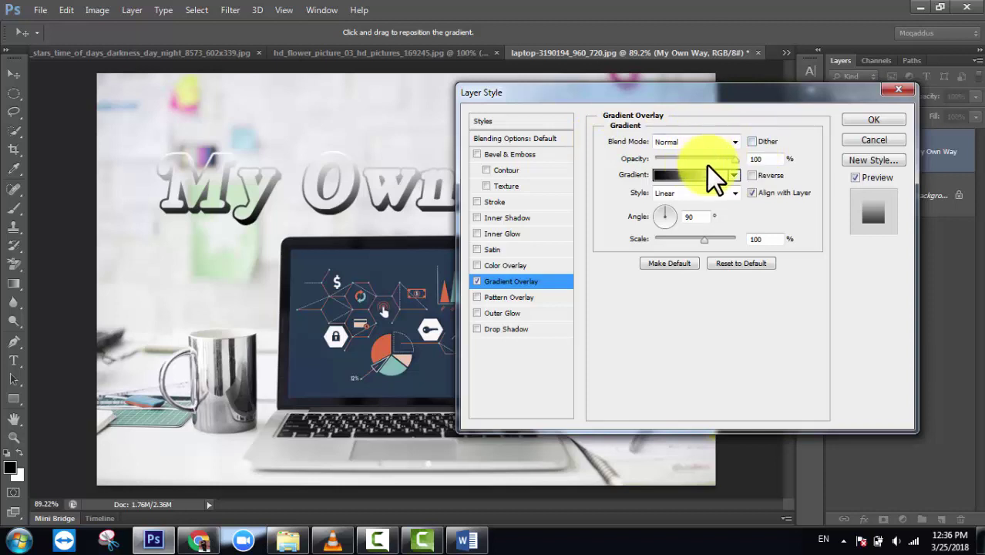
pyautogui.click(736, 176)
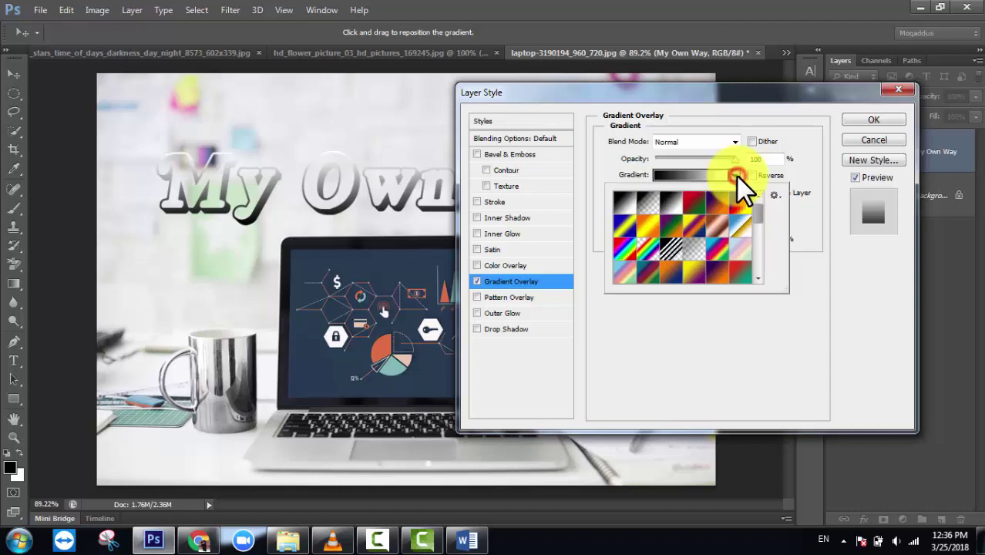
pyautogui.click(719, 248)
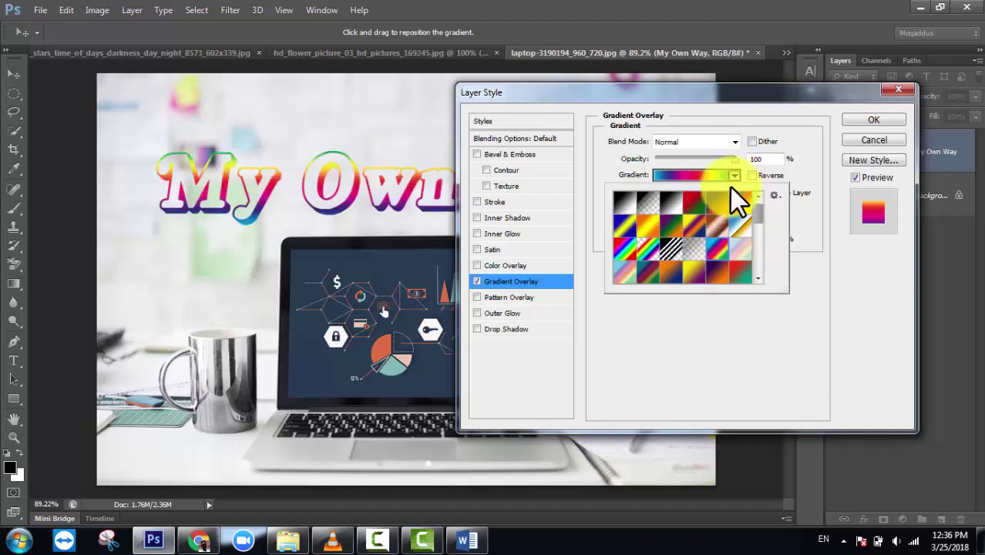
pyautogui.click(630, 248)
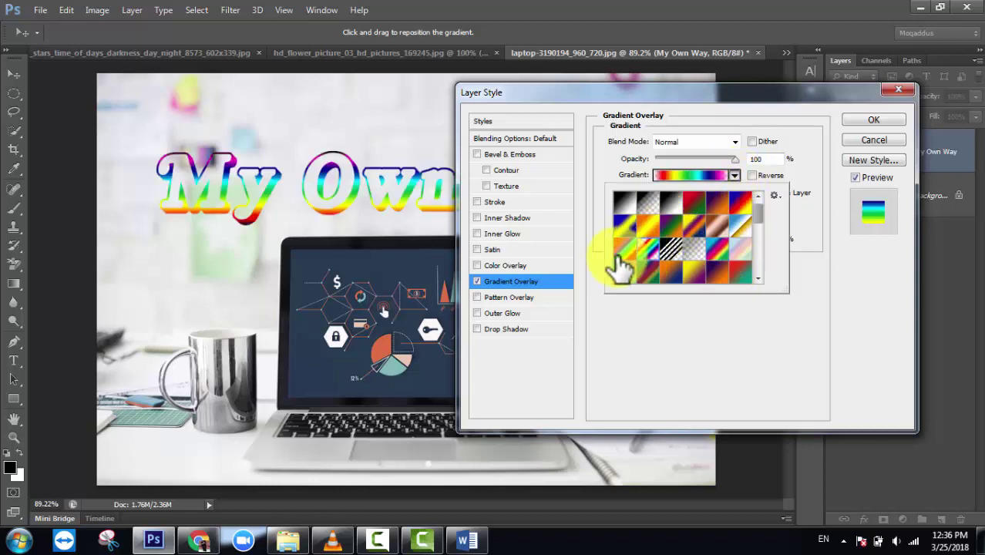
pyautogui.click(623, 268)
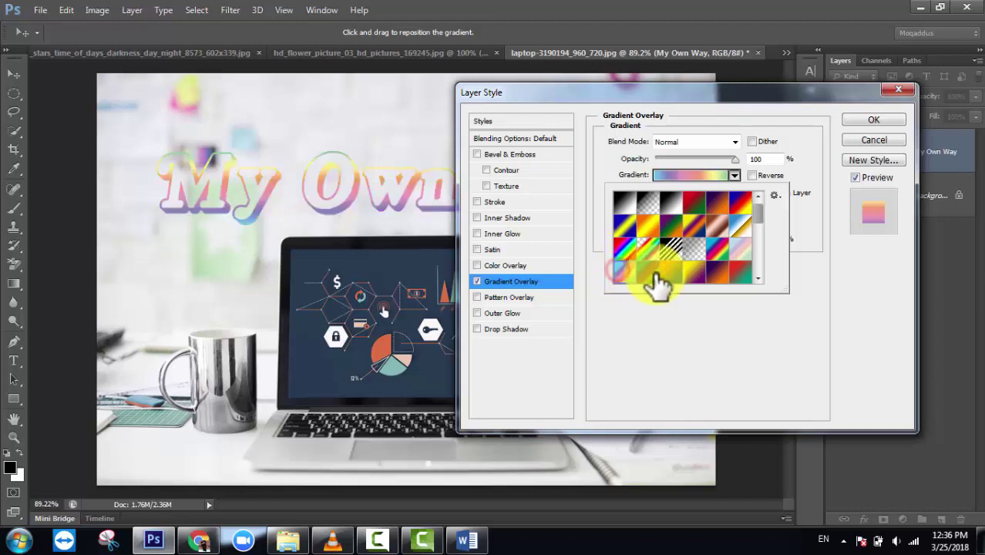
pyautogui.click(663, 275)
pyautogui.click(694, 274)
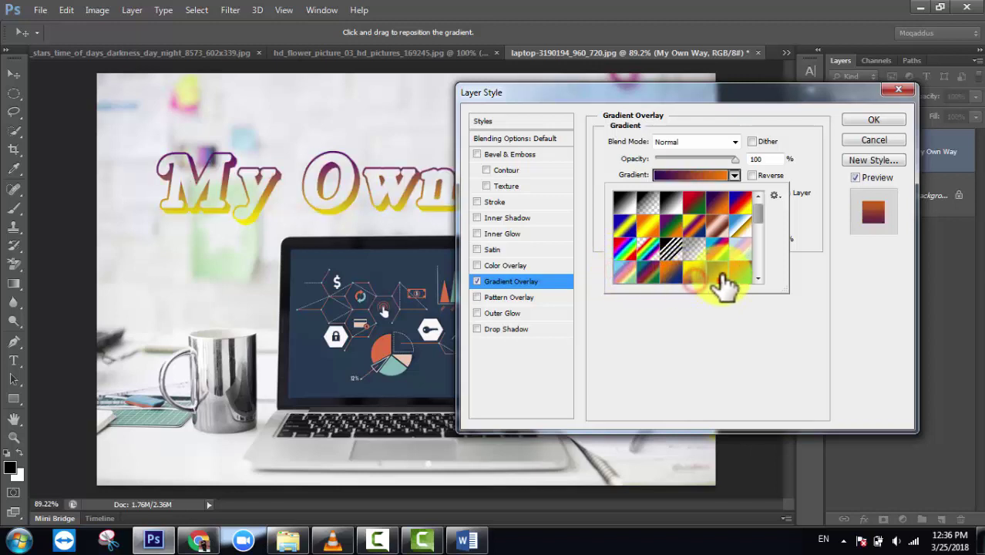
pyautogui.click(724, 271)
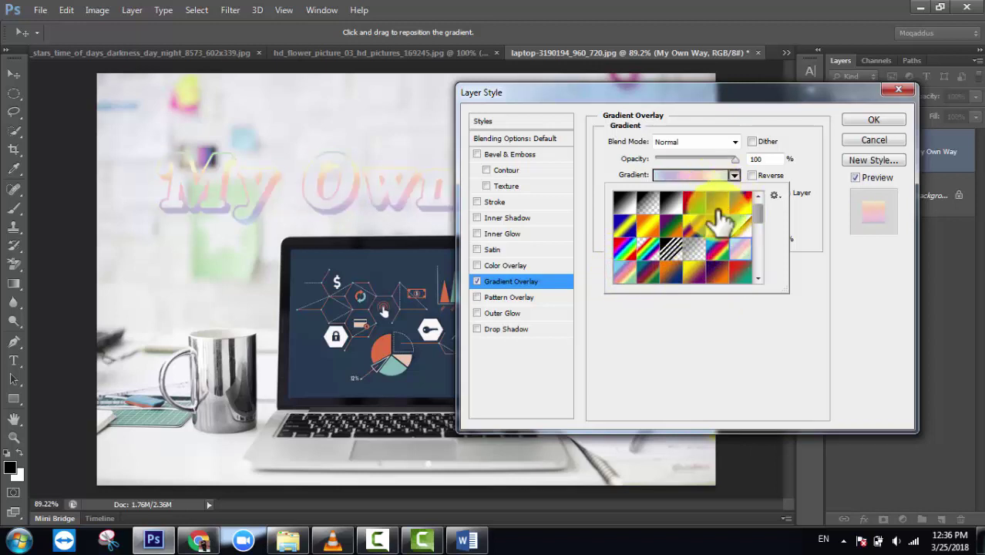
pyautogui.scroll(-1, 730, 247)
pyautogui.scroll(-1, 730, 247)
pyautogui.click(705, 245)
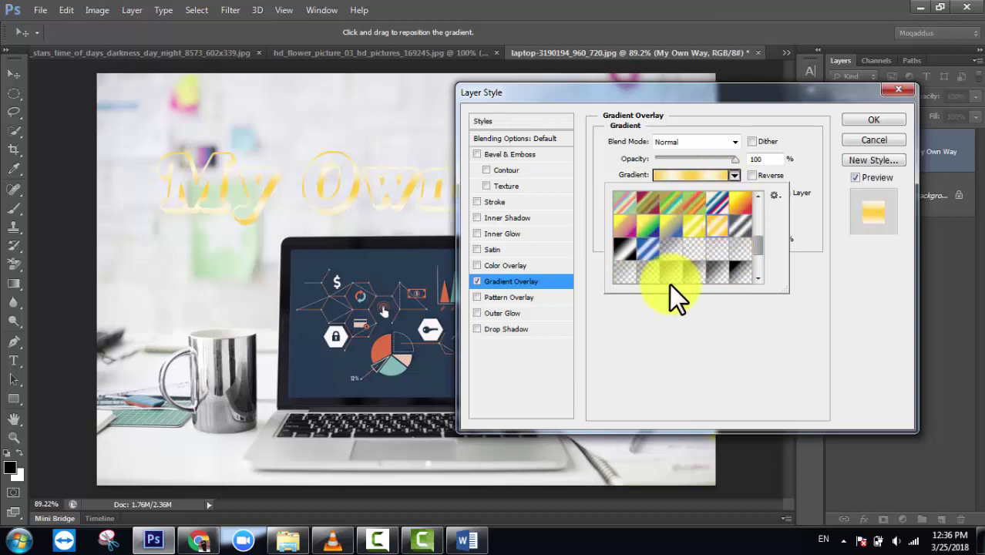
pyautogui.click(670, 231)
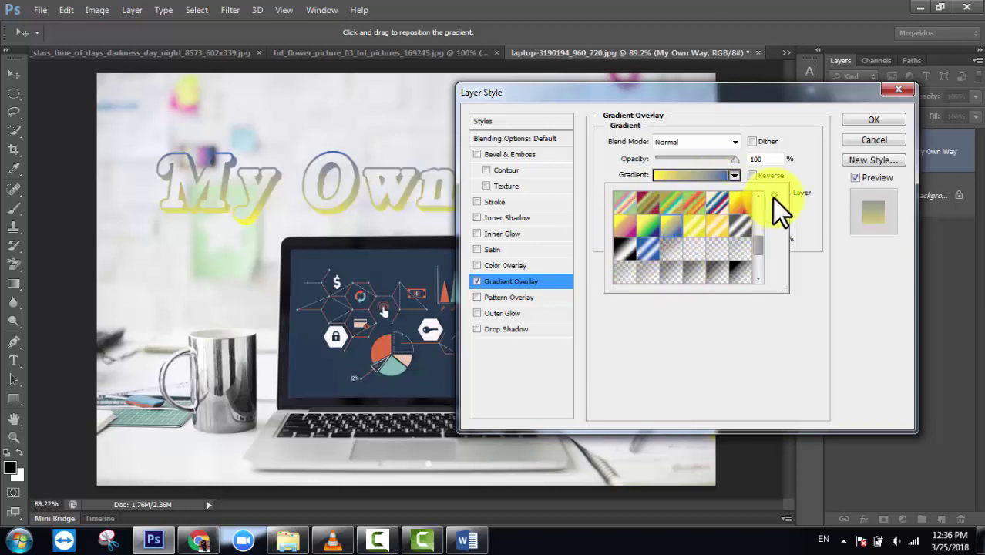
# Step: Append the Spectrums gradients and apply a cyan-green-yellow spectrum gradient to the title
pyautogui.click(774, 196)
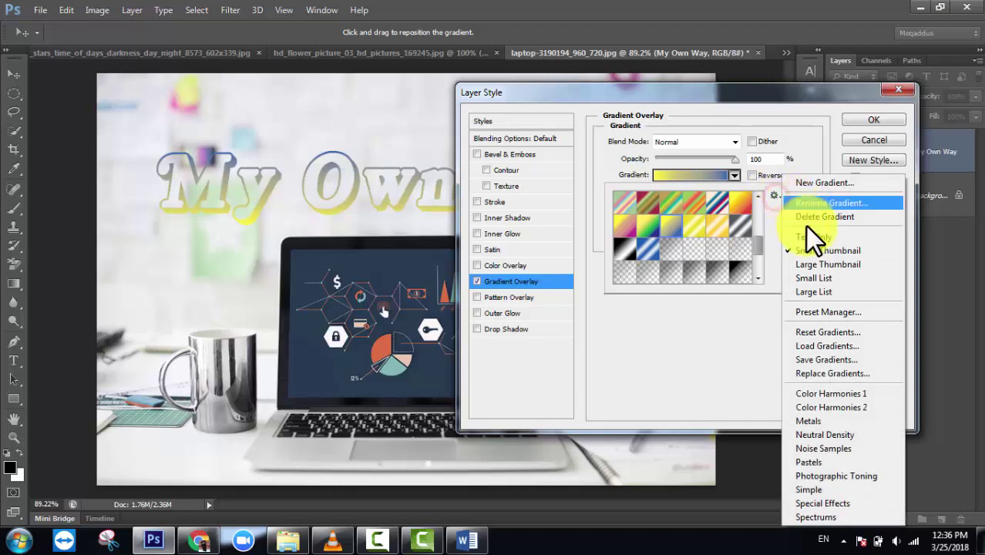
pyautogui.click(824, 517)
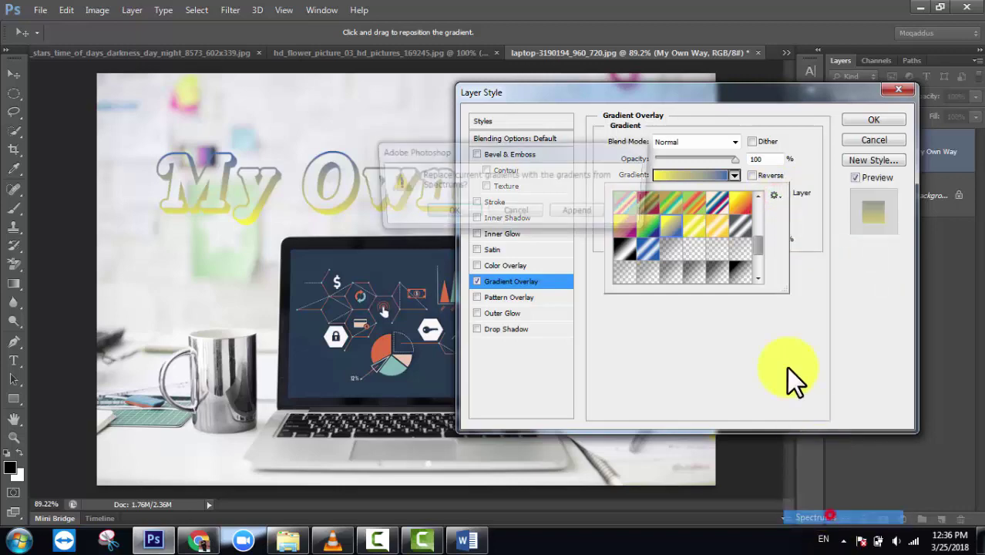
pyautogui.click(603, 216)
pyautogui.scroll(-3, 763, 254)
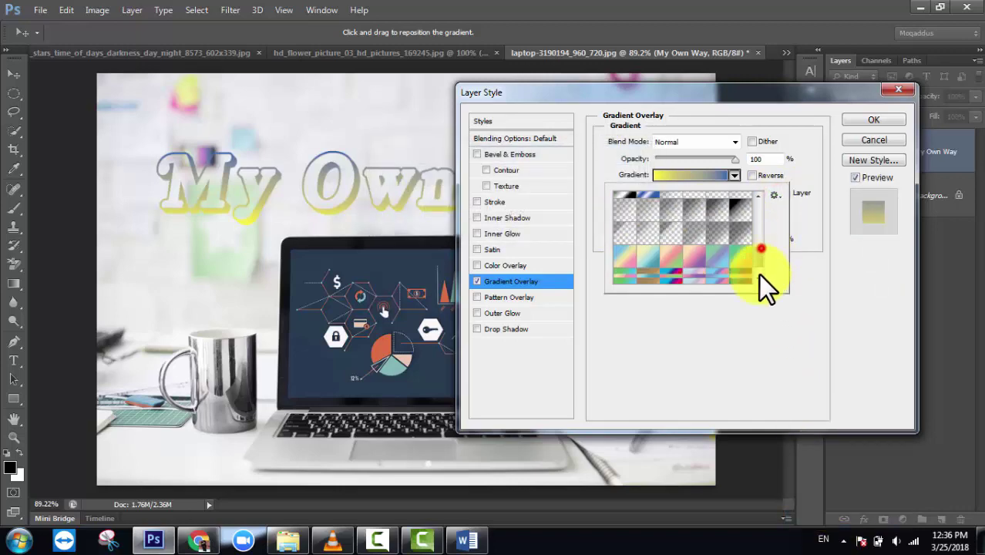
pyautogui.click(739, 273)
pyautogui.click(702, 271)
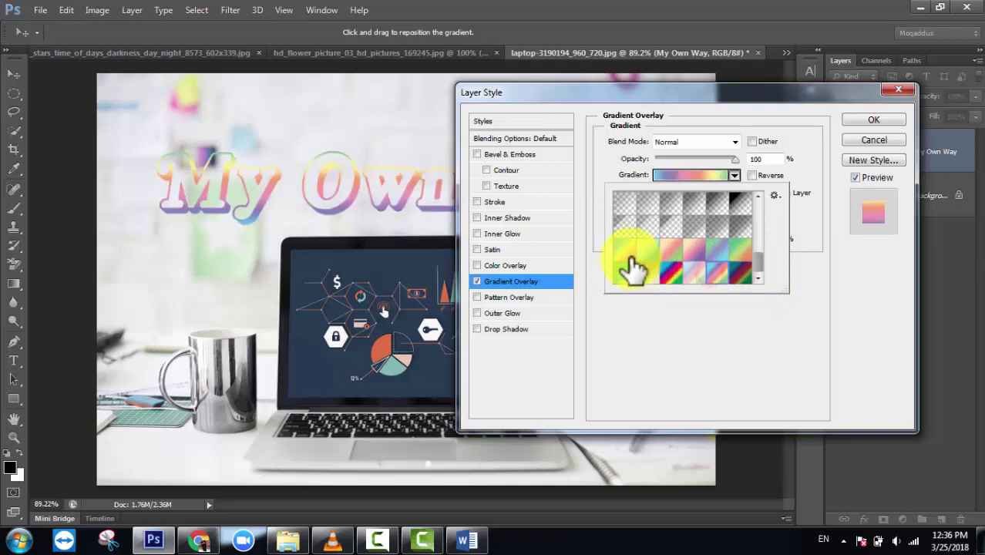
pyautogui.click(631, 255)
pyautogui.click(631, 273)
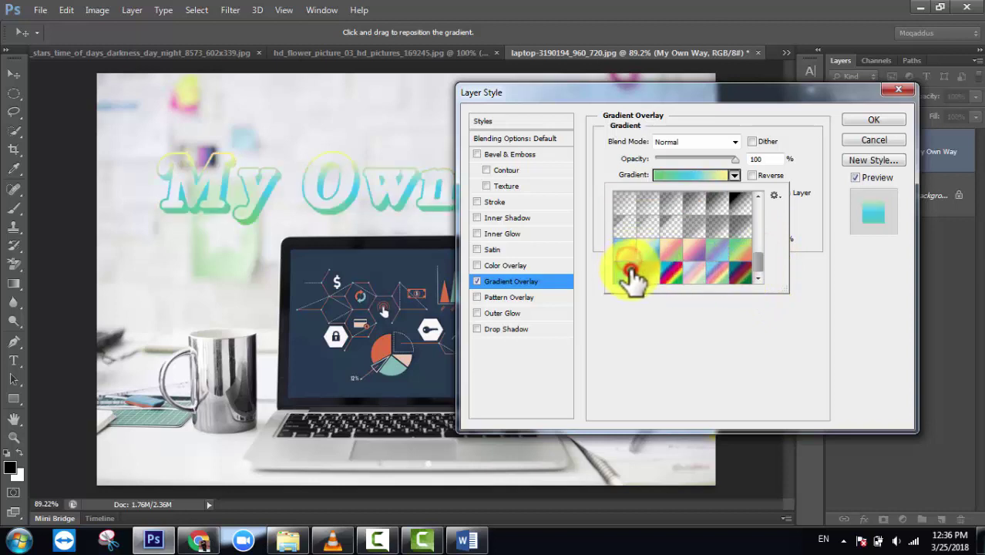
pyautogui.click(780, 345)
# Step: Try Radial, Angle and Linear styles and a ~121° angle, then reset and disable Gradient Overlay
pyautogui.click(738, 192)
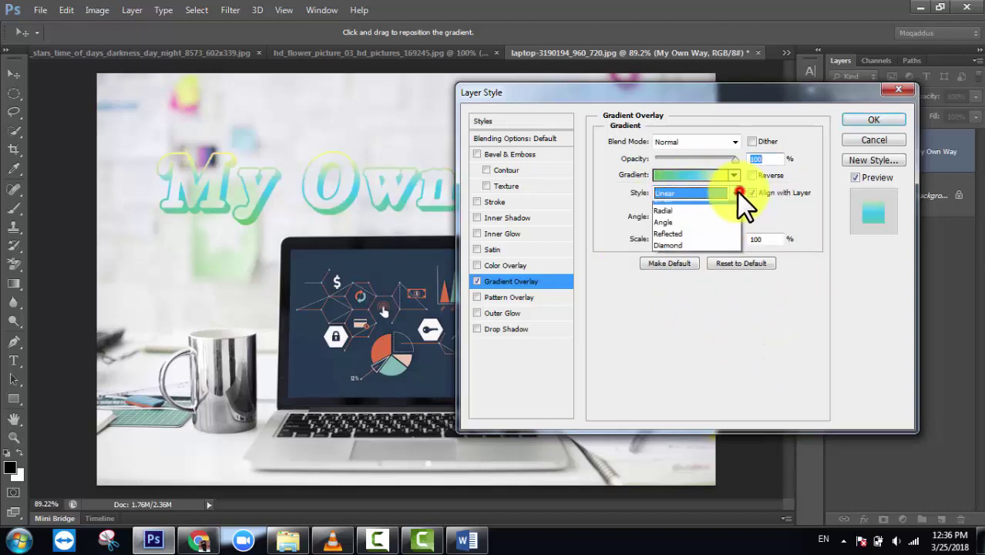
pyautogui.click(696, 218)
pyautogui.click(736, 195)
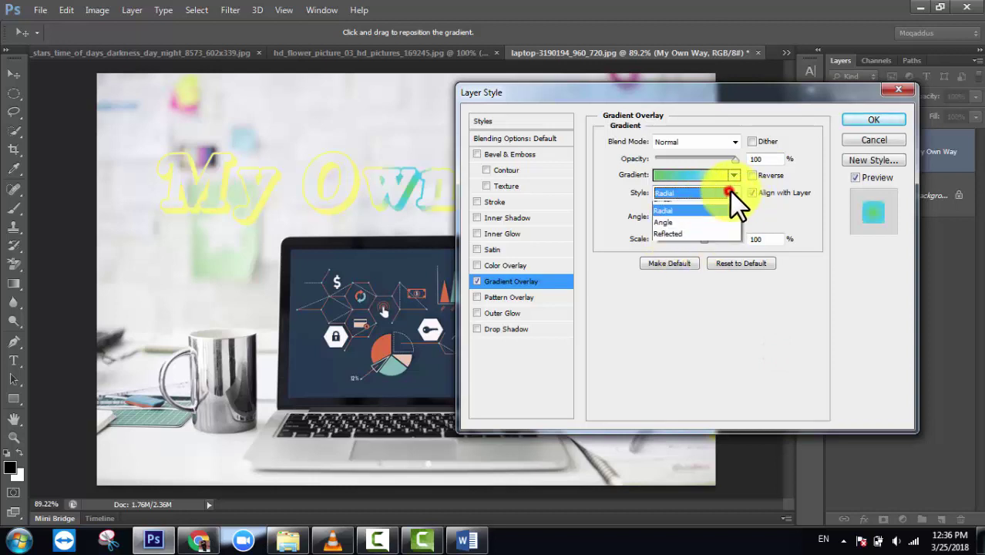
pyautogui.click(671, 231)
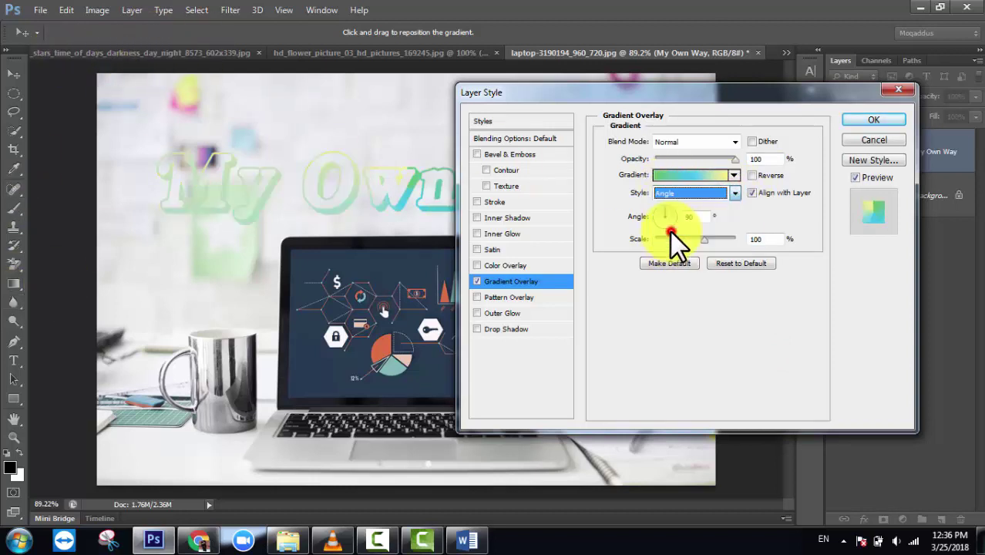
pyautogui.click(737, 195)
pyautogui.click(702, 205)
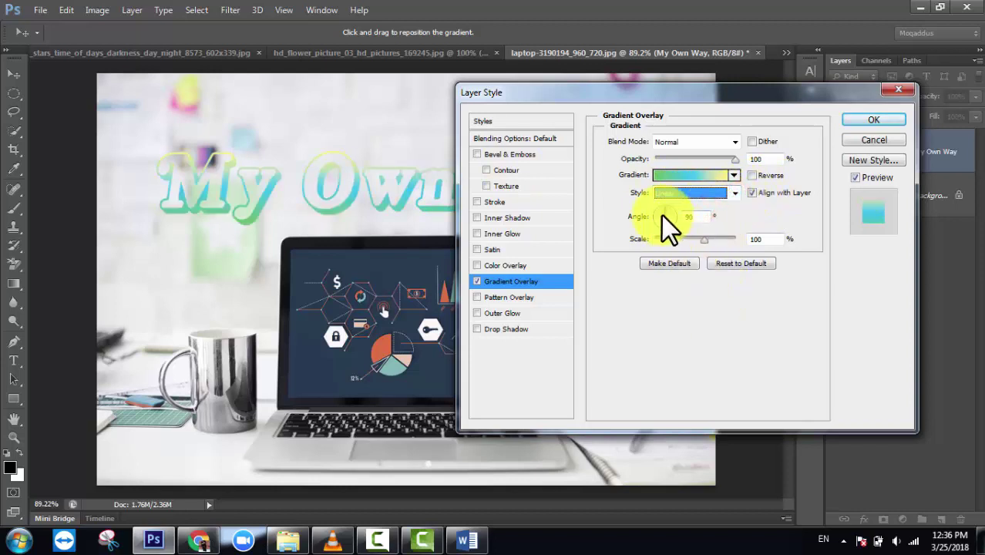
pyautogui.moveTo(661, 215); pyautogui.dragTo(656, 217)
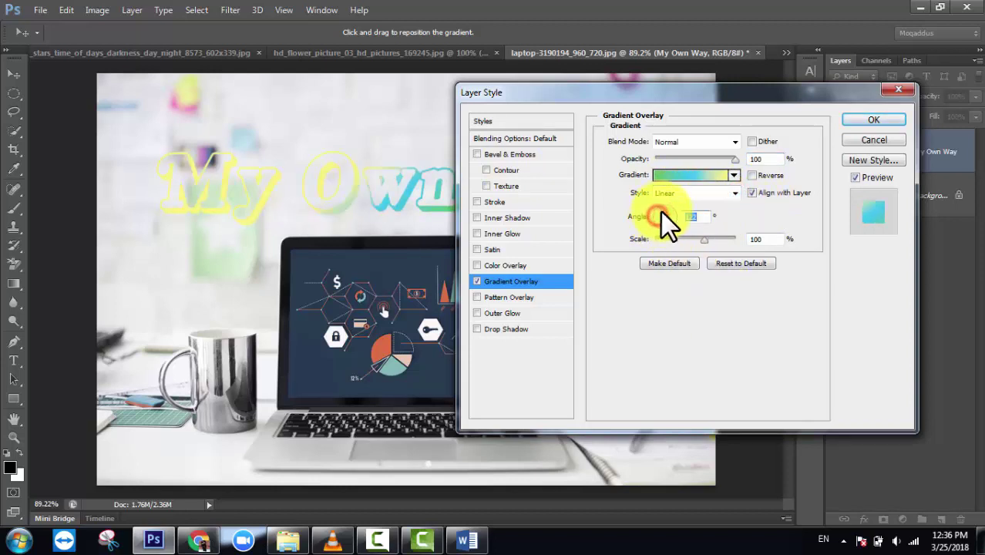
pyautogui.moveTo(657, 216)
pyautogui.mouseDown()
pyautogui.moveTo(678, 245)
pyautogui.moveTo(715, 241)
pyautogui.moveTo(677, 246)
pyautogui.moveTo(687, 237)
pyautogui.mouseUp()
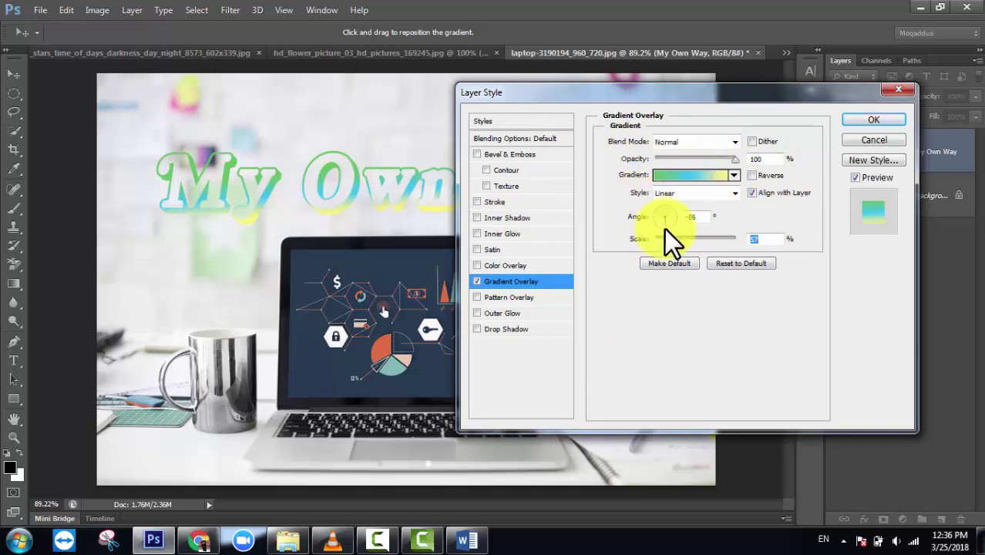
pyautogui.click(739, 261)
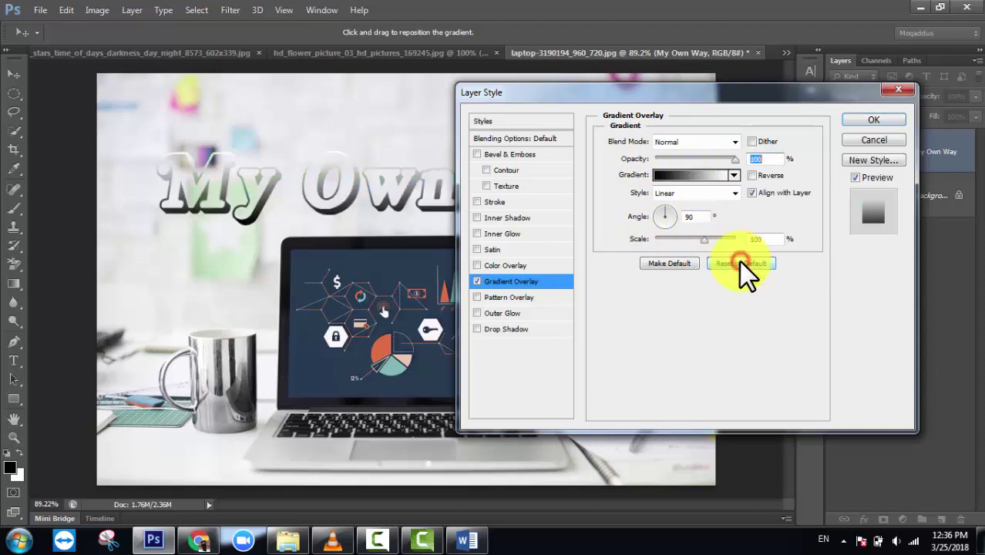
pyautogui.click(476, 281)
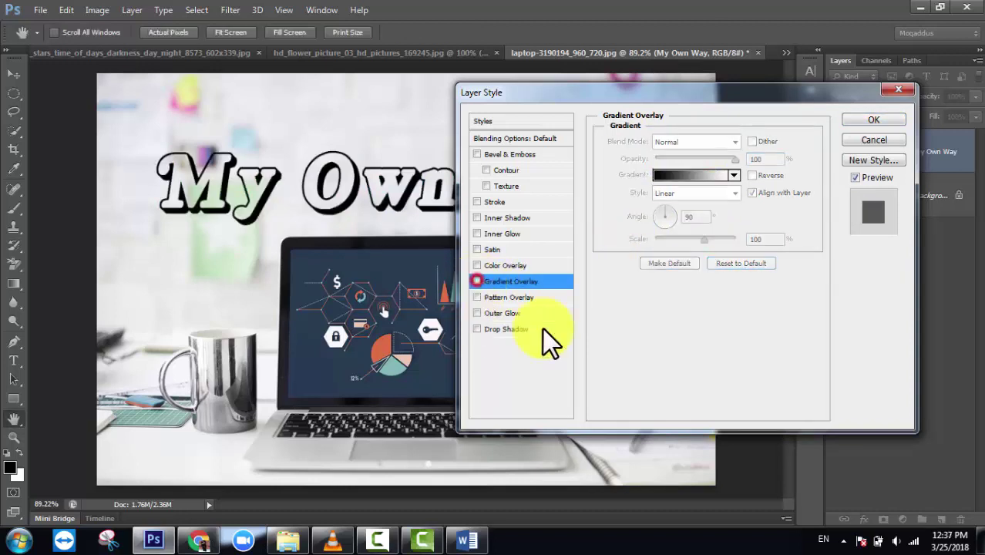
pyautogui.click(500, 264)
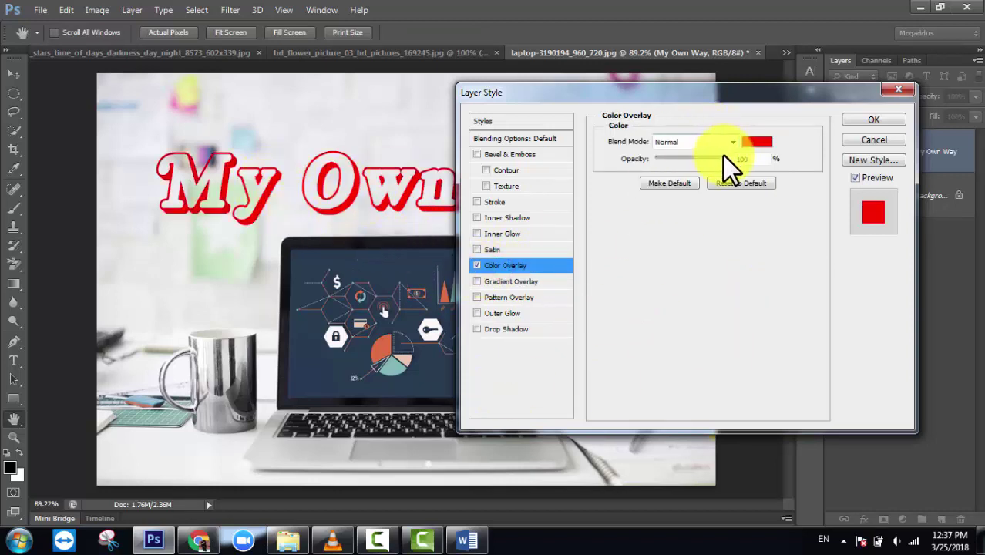
pyautogui.click(477, 265)
pyautogui.click(476, 265)
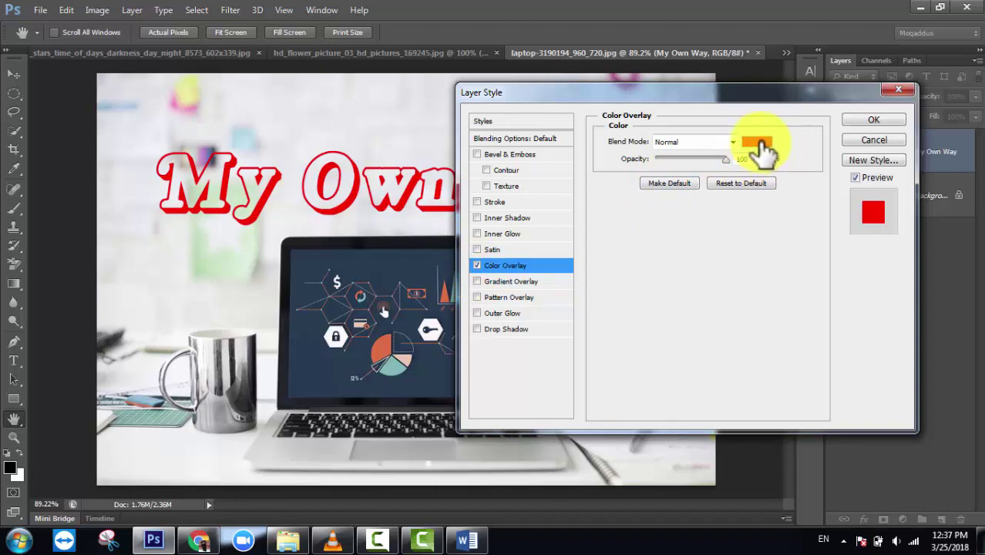
pyautogui.click(757, 143)
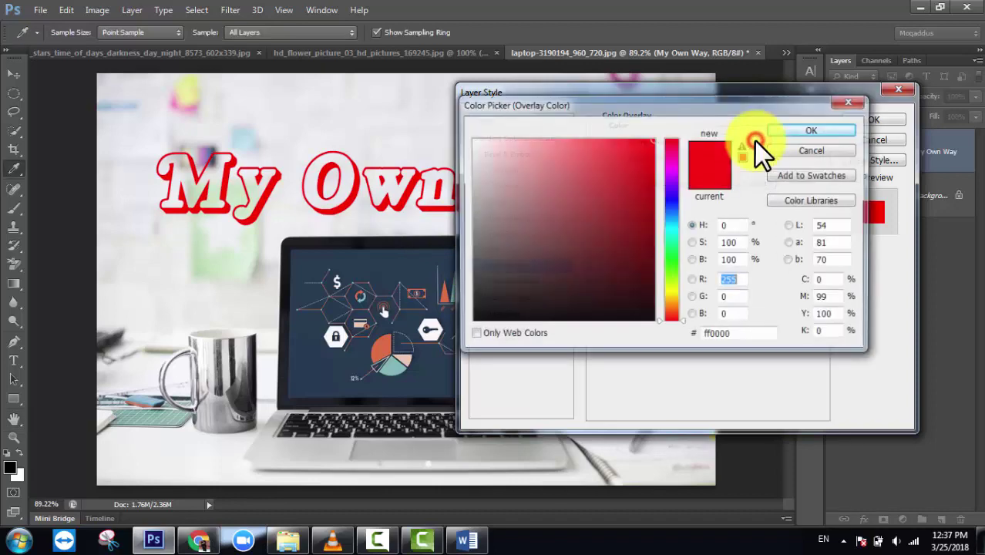
pyautogui.click(671, 198)
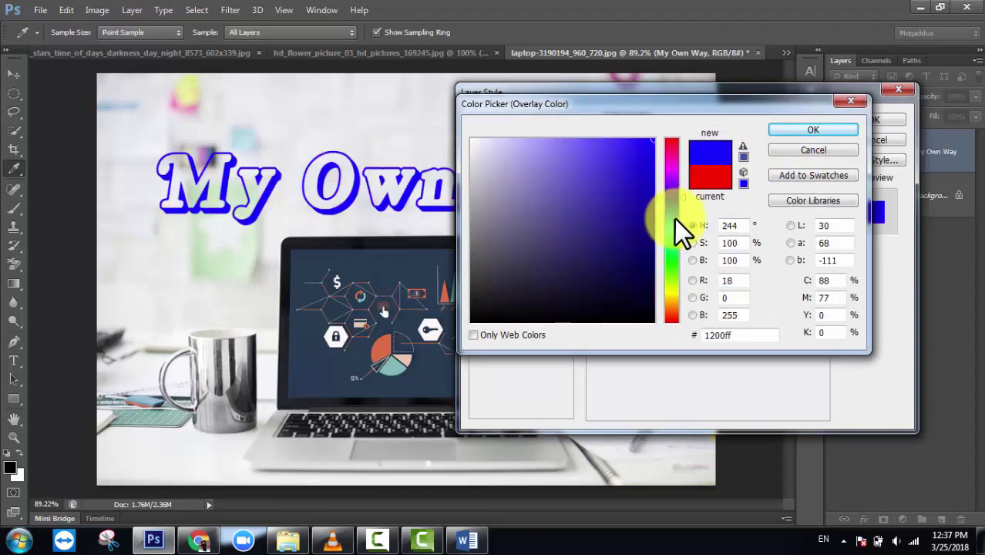
pyautogui.click(673, 255)
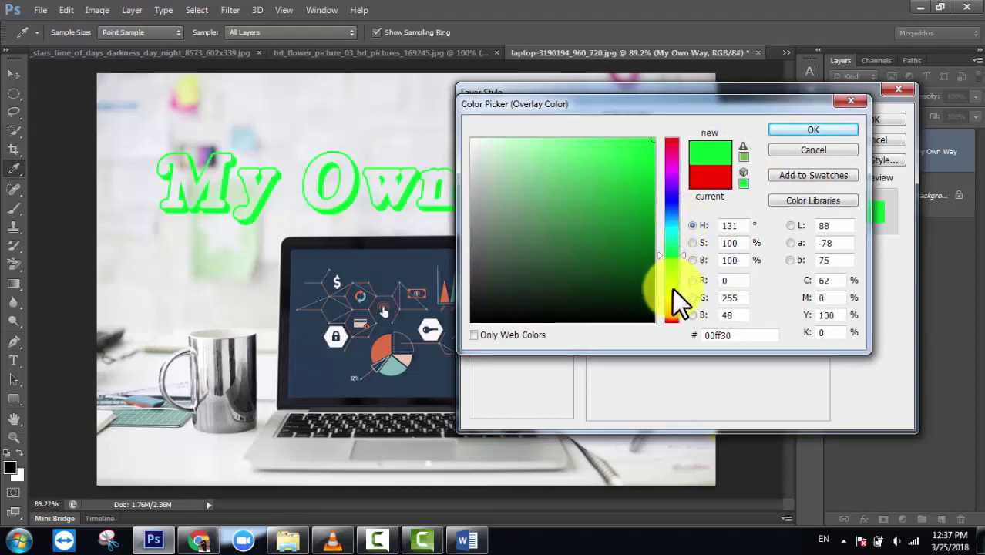
pyautogui.click(670, 294)
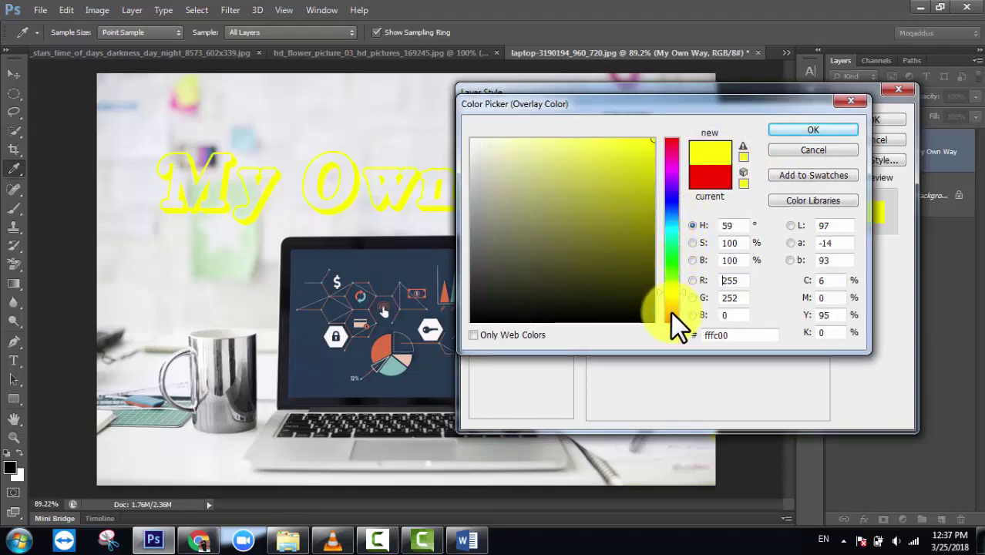
pyautogui.click(671, 314)
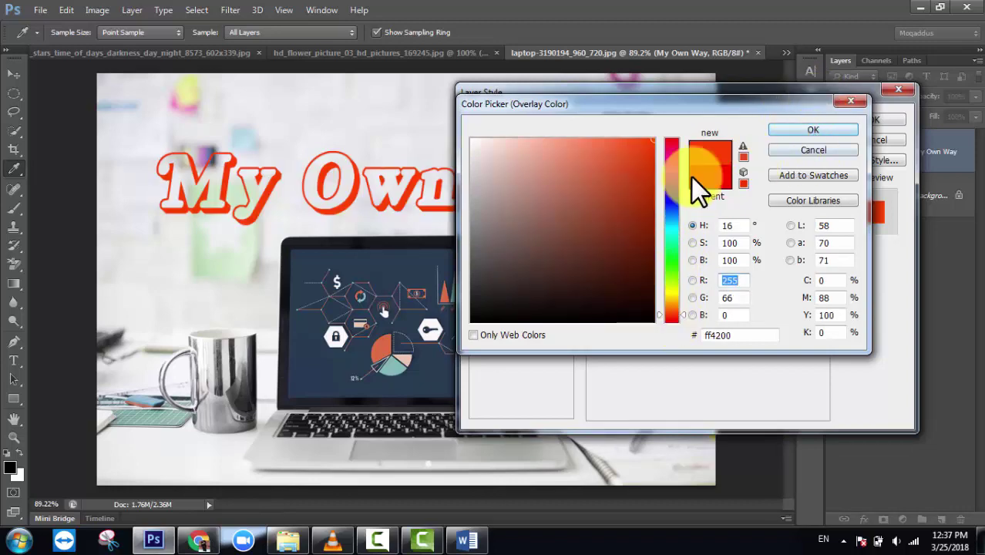
pyautogui.click(585, 209)
pyautogui.moveTo(585, 209)
pyautogui.mouseDown()
pyautogui.moveTo(518, 173)
pyautogui.moveTo(558, 160)
pyautogui.moveTo(585, 213)
pyautogui.mouseUp()
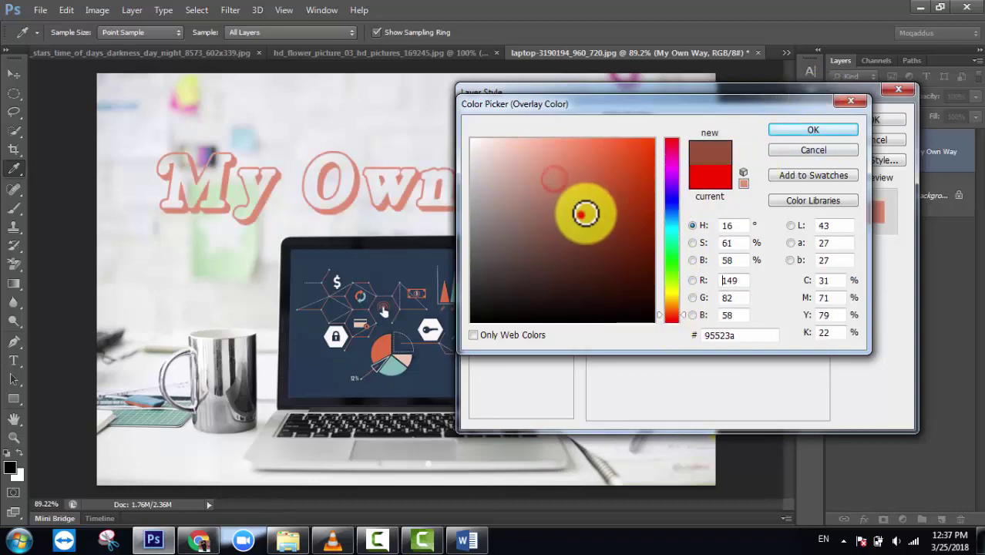
pyautogui.click(830, 129)
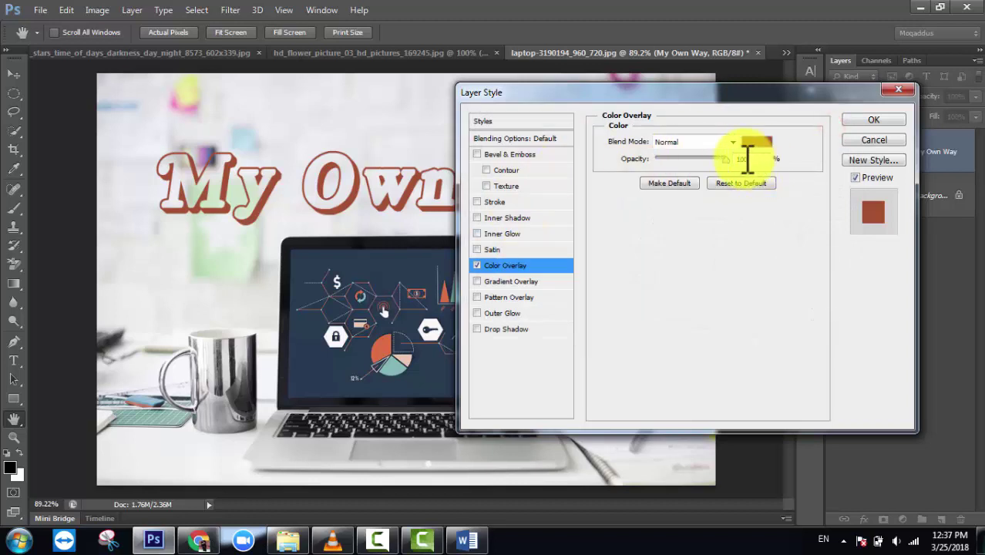
pyautogui.moveTo(723, 160)
pyautogui.mouseDown()
pyautogui.moveTo(694, 160)
pyautogui.moveTo(706, 160)
pyautogui.mouseUp()
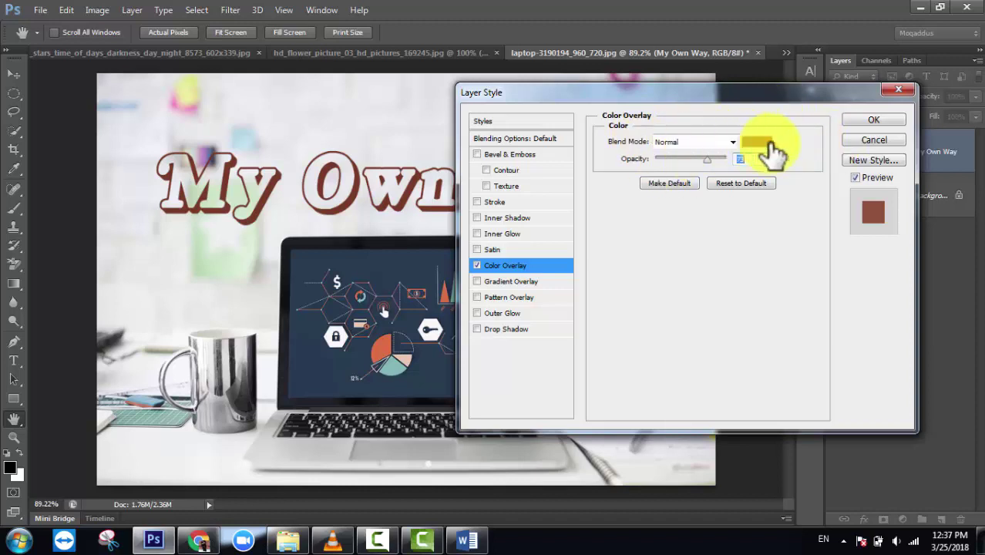
pyautogui.click(744, 182)
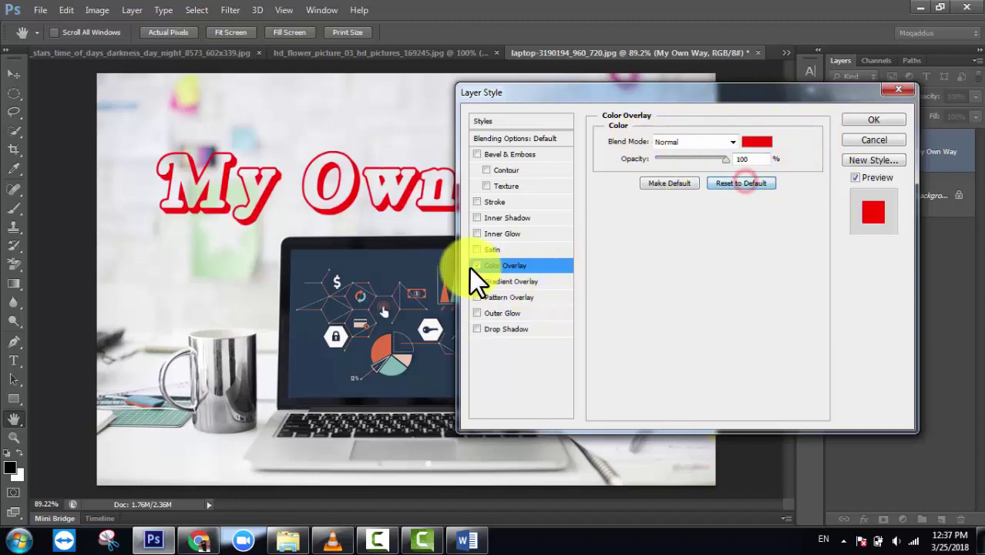
pyautogui.click(476, 265)
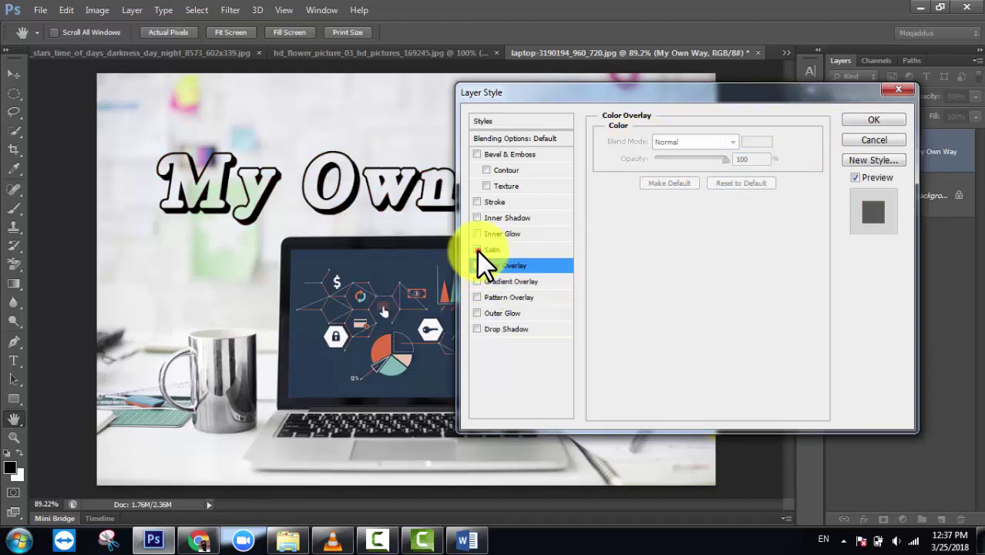
# Step: Turn on a red Satin effect in Normal mode with larger distance and size
pyautogui.click(512, 249)
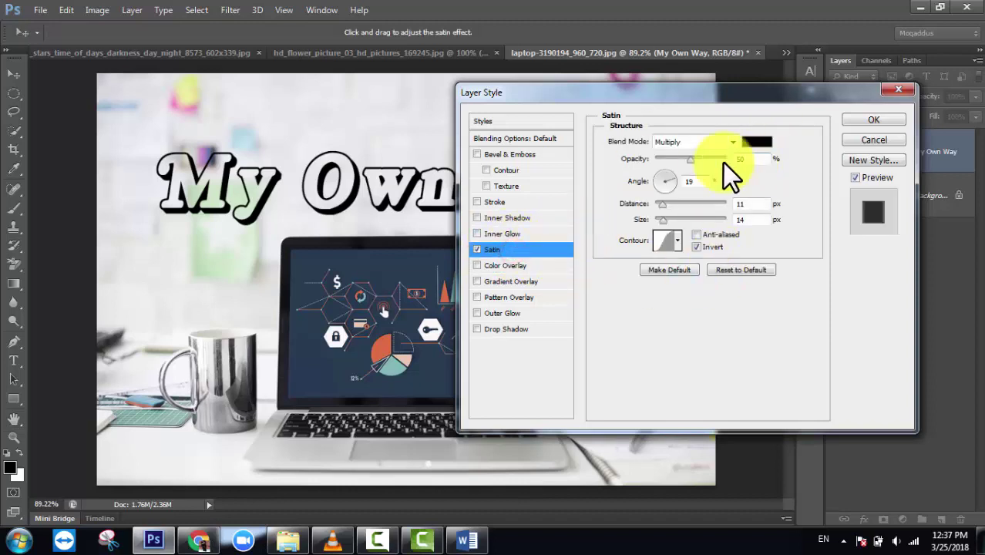
pyautogui.moveTo(660, 203)
pyautogui.mouseDown()
pyautogui.moveTo(676, 219)
pyautogui.moveTo(607, 155)
pyautogui.mouseUp()
pyautogui.click(771, 145)
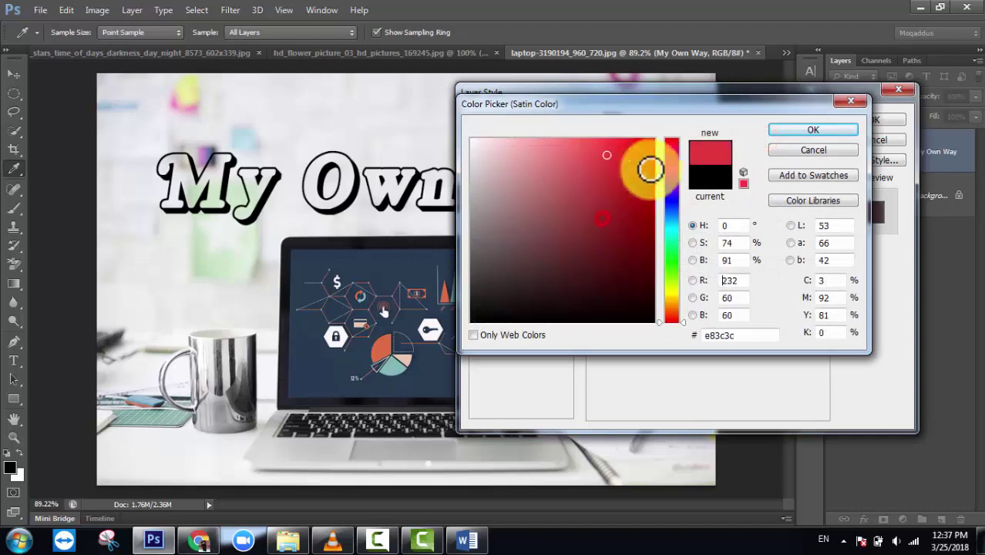
pyautogui.click(814, 129)
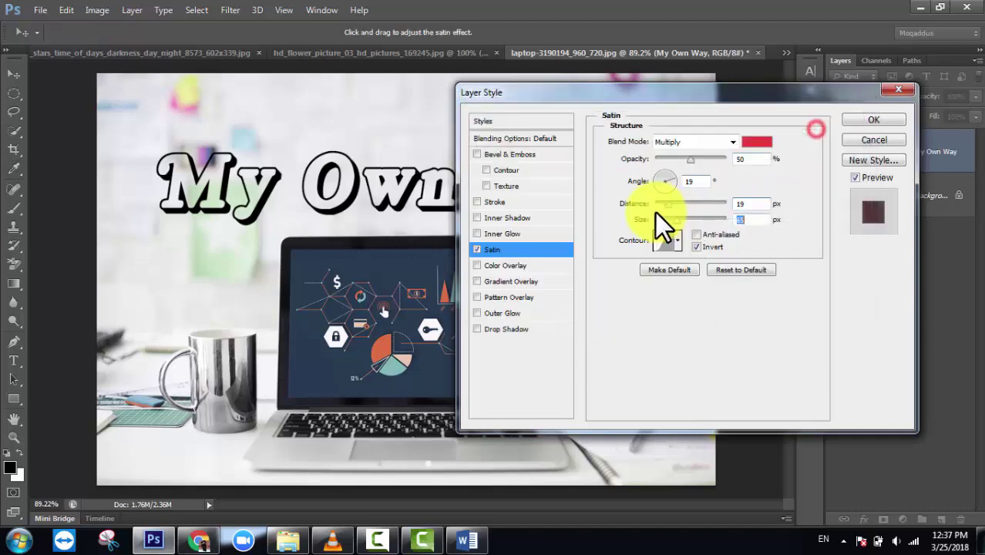
pyautogui.click(693, 157)
pyautogui.click(702, 157)
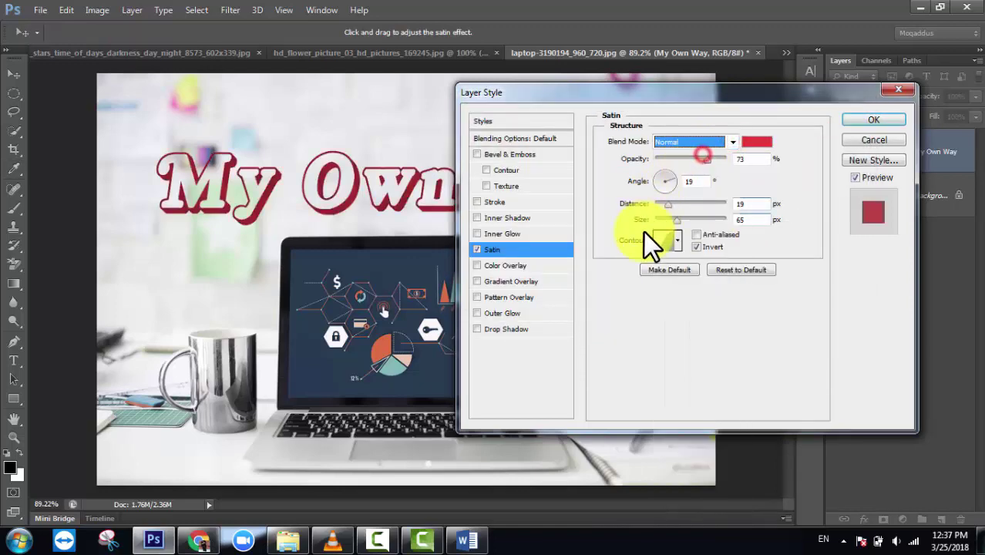
pyautogui.moveTo(684, 216)
pyautogui.mouseDown()
pyautogui.moveTo(693, 219)
pyautogui.moveTo(678, 205)
pyautogui.mouseUp()
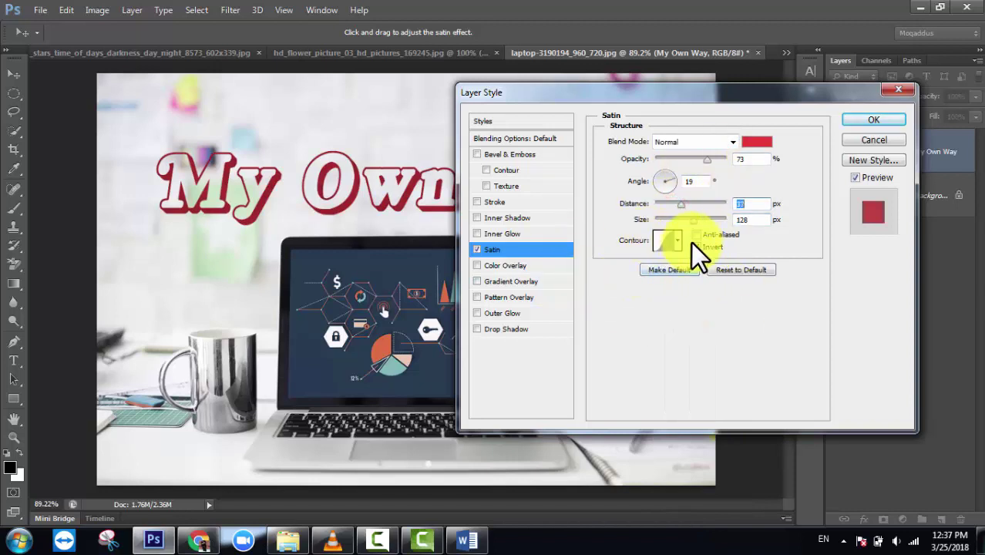
# Step: Try several satin contours, reset and disable Satin, then add an Inner Glow to the title
pyautogui.click(680, 245)
pyautogui.click(641, 278)
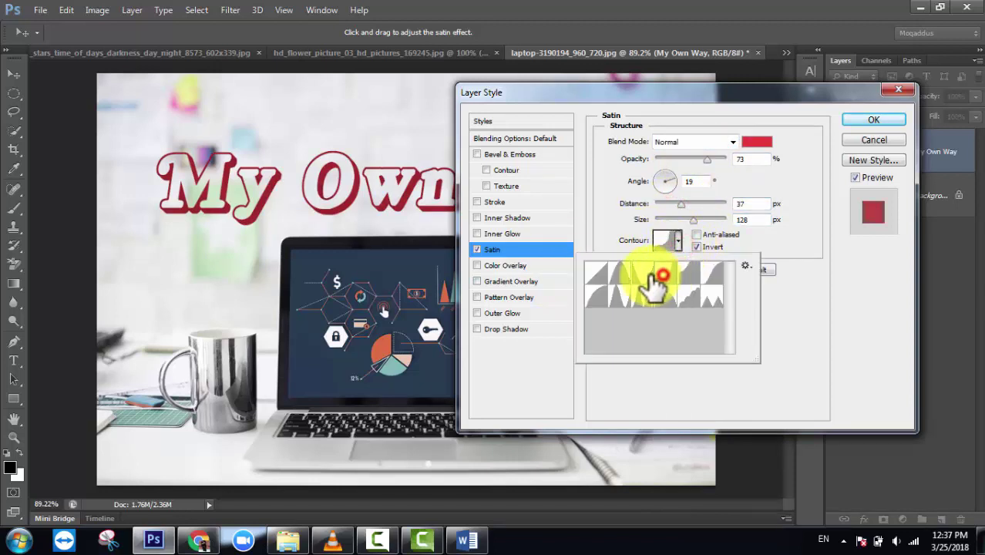
pyautogui.click(621, 293)
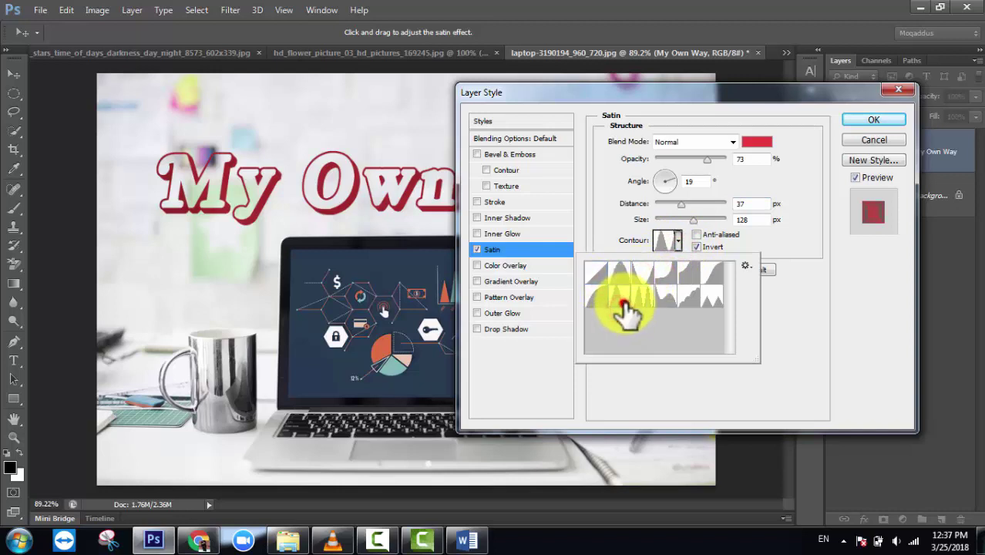
pyautogui.click(652, 307)
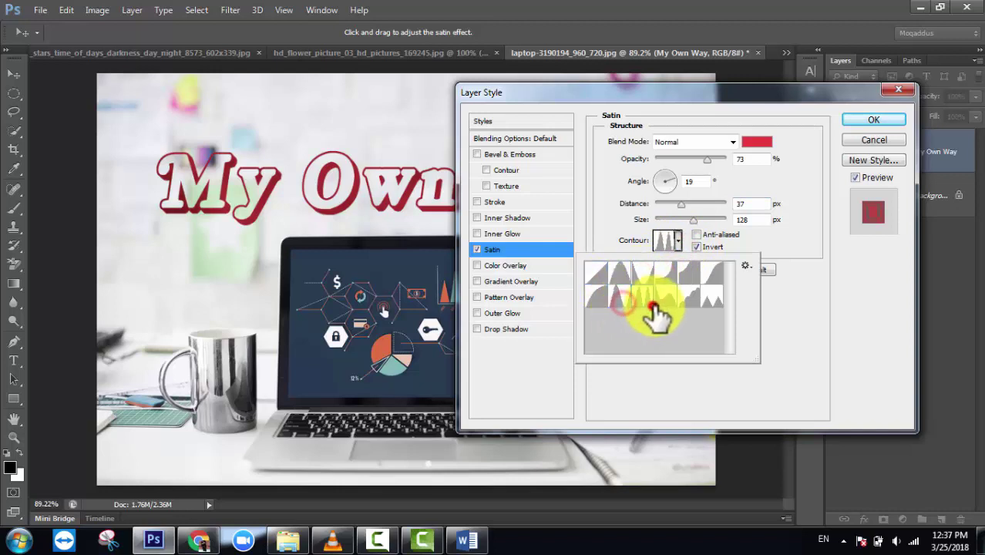
pyautogui.click(768, 242)
pyautogui.click(763, 270)
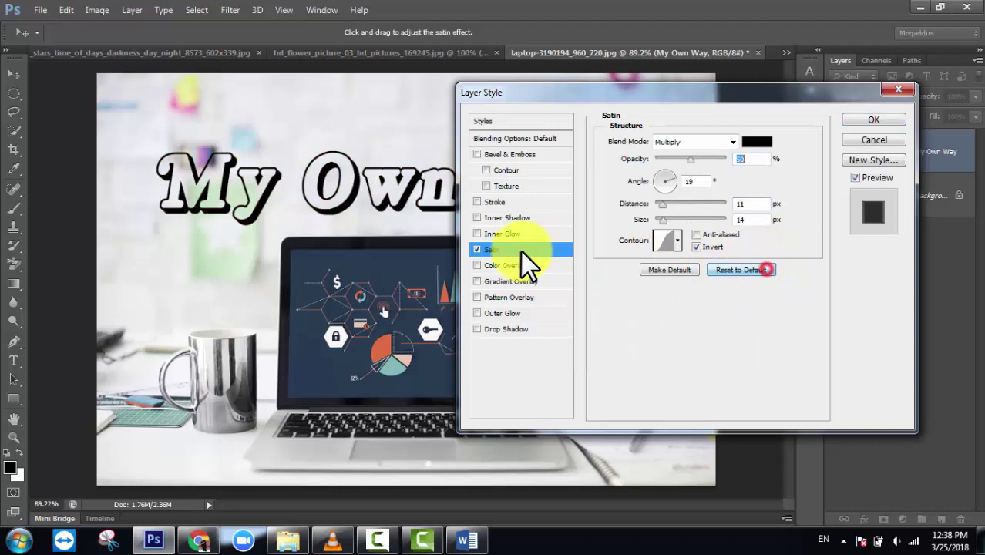
pyautogui.click(477, 248)
pyautogui.click(476, 234)
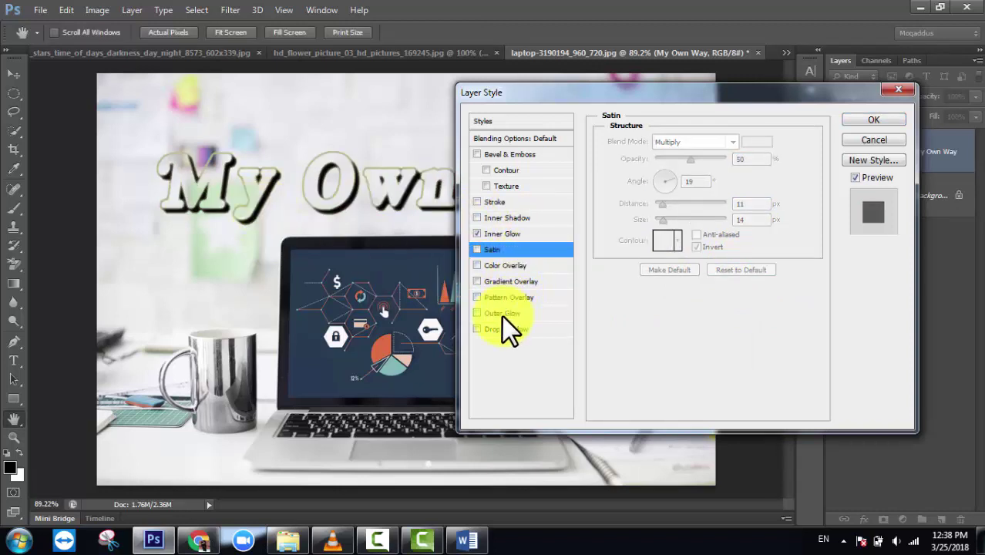
# Step: Reset Inner Glow to defaults and turn it off, then add an Inner Shadow to the title
pyautogui.click(518, 234)
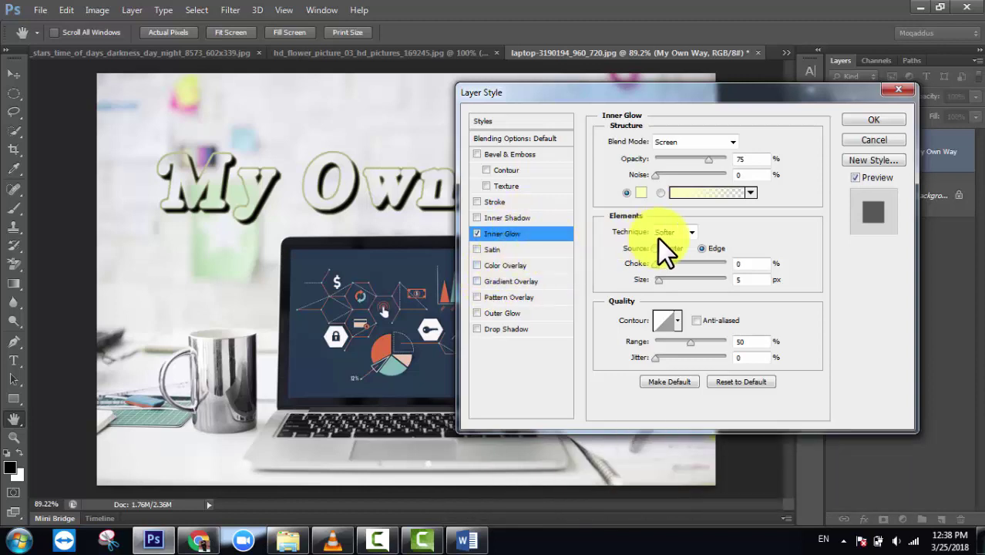
pyautogui.click(548, 231)
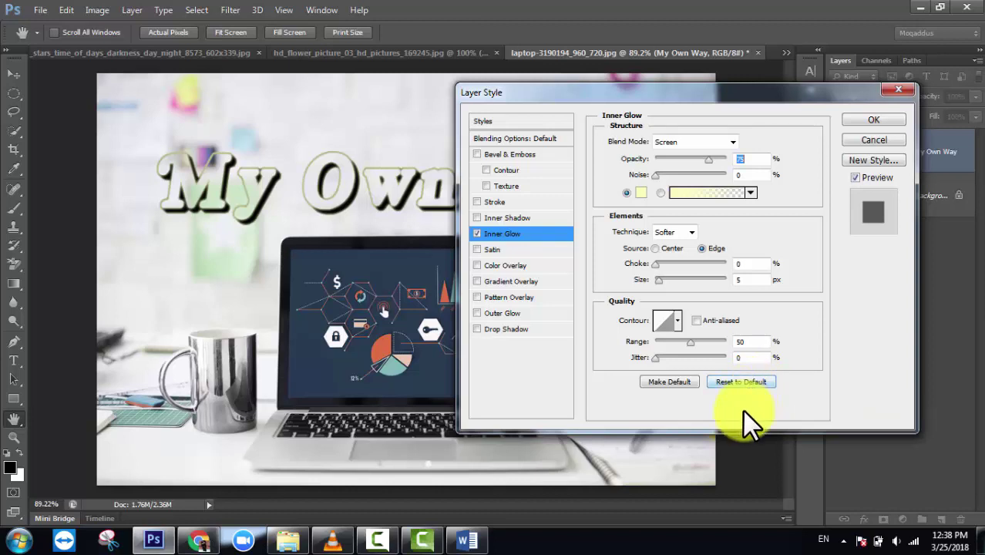
pyautogui.click(752, 379)
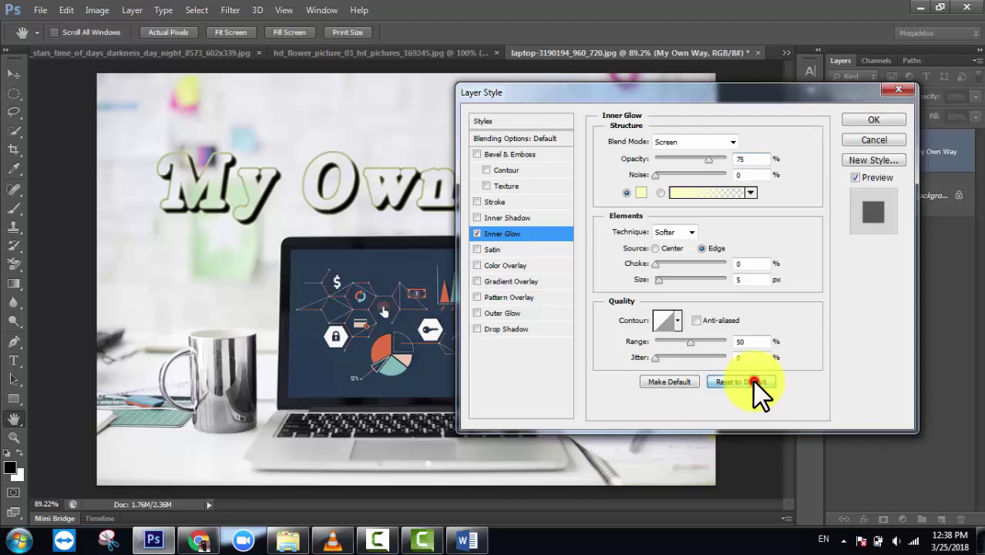
pyautogui.click(476, 233)
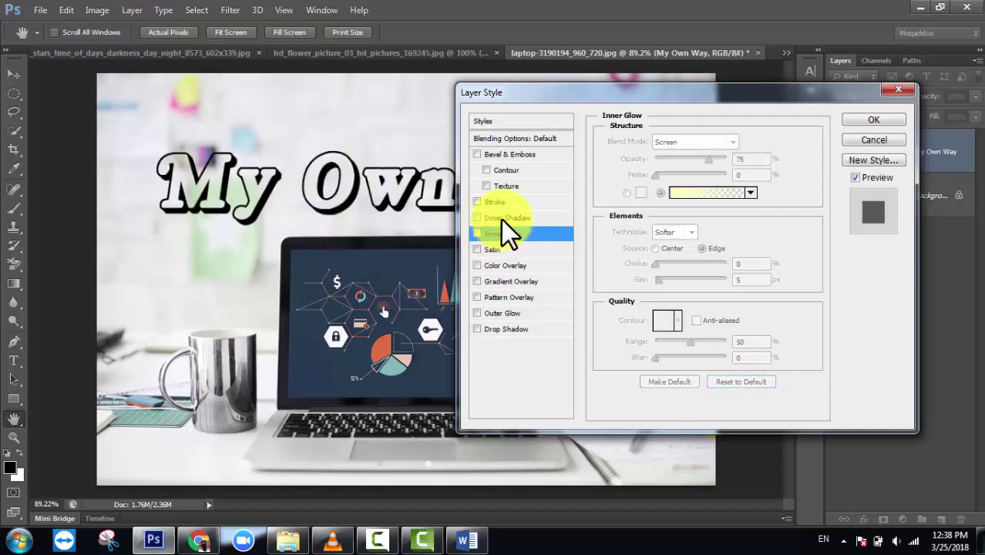
pyautogui.click(480, 217)
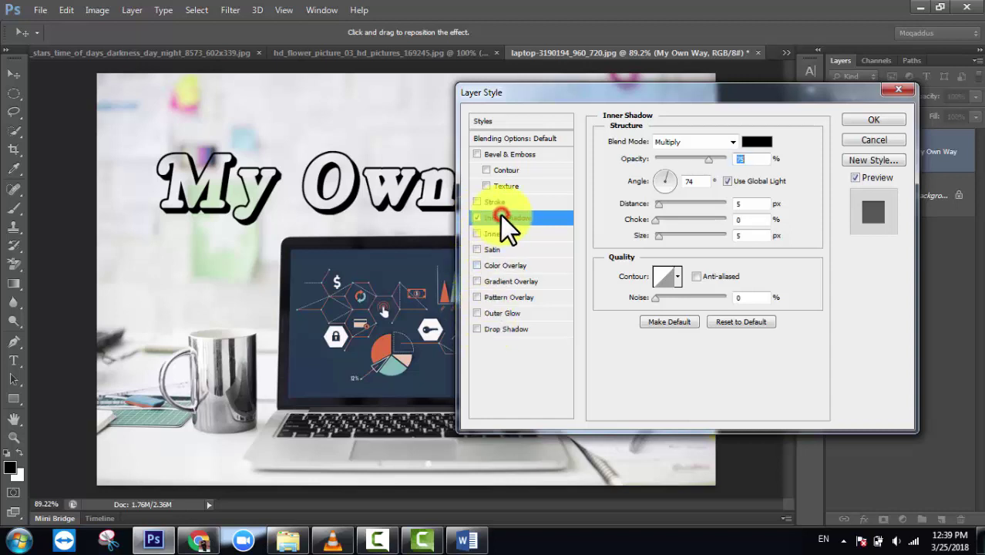
# Step: Adjust the title's Inner Shadow to Normal blend, 100% opacity, 16% choke, larger size, and red colour
pyautogui.moveTo(655, 221)
pyautogui.mouseDown()
pyautogui.moveTo(675, 235)
pyautogui.moveTo(673, 204)
pyautogui.mouseUp()
pyautogui.click(730, 142)
pyautogui.click(680, 154)
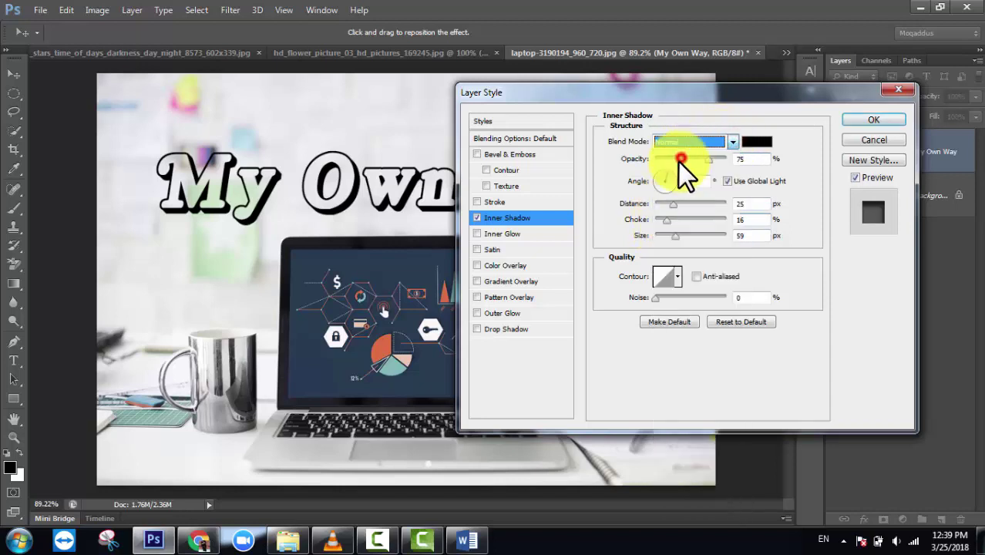
pyautogui.moveTo(711, 159); pyautogui.dragTo(726, 158)
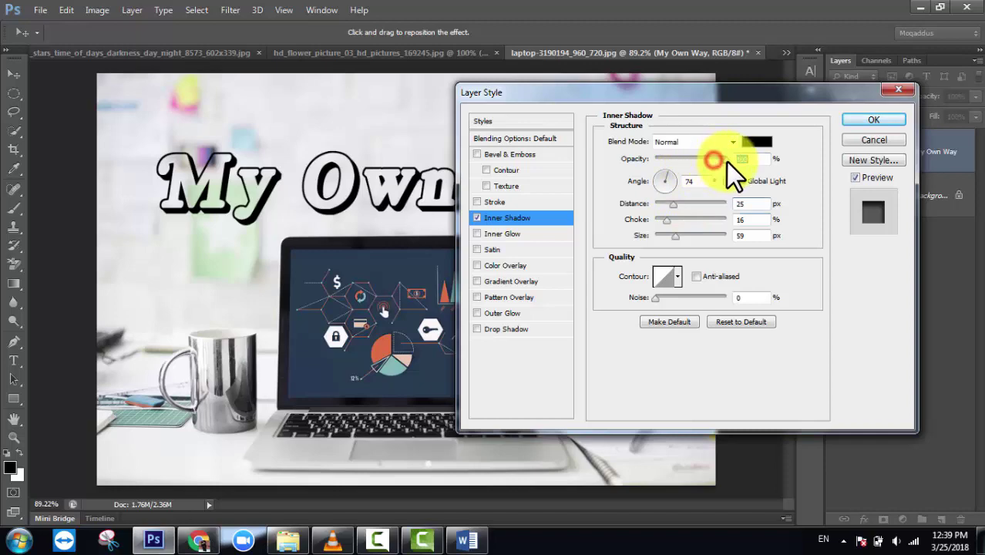
pyautogui.moveTo(675, 235); pyautogui.dragTo(685, 235)
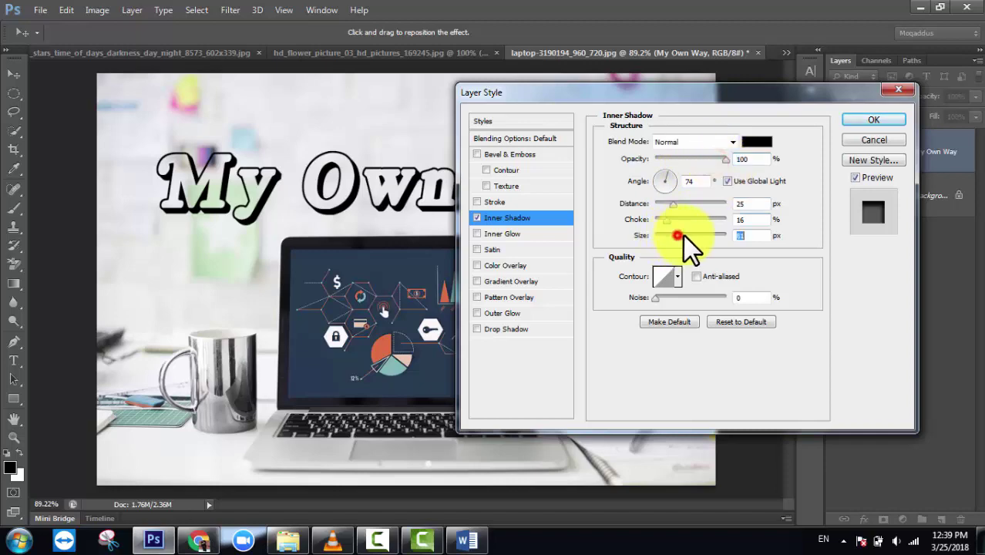
pyautogui.click(756, 141)
pyautogui.moveTo(631, 165)
pyautogui.mouseDown()
pyautogui.moveTo(605, 158)
pyautogui.moveTo(629, 160)
pyautogui.mouseUp()
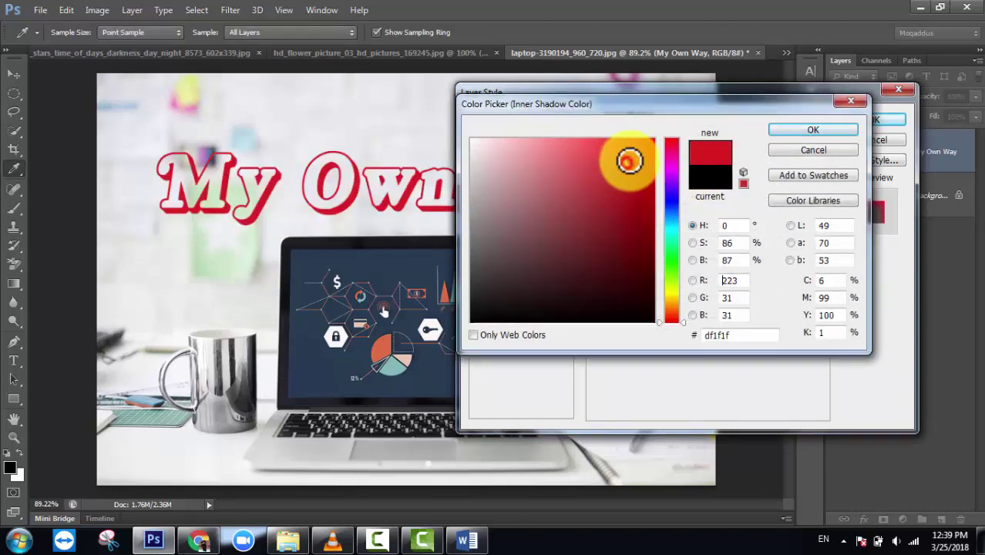
pyautogui.click(789, 128)
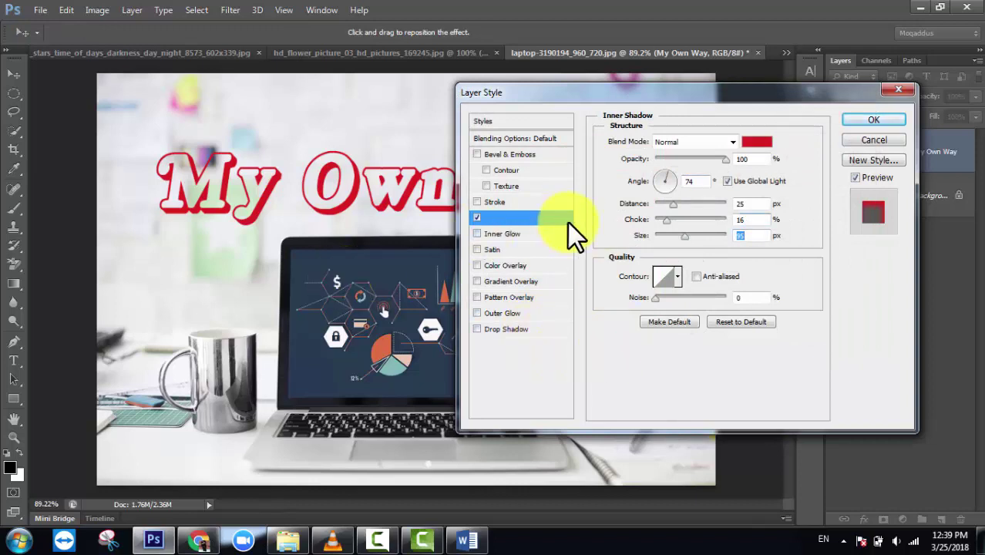
# Step: Reset the Inner Shadow to its defaults and switch the effect off
pyautogui.click(558, 220)
pyautogui.click(702, 160)
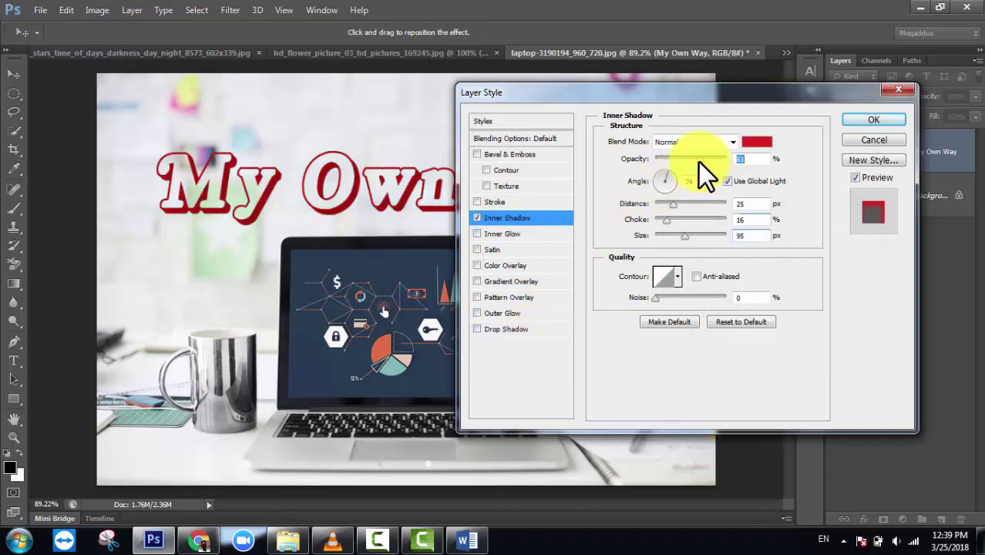
pyautogui.click(674, 202)
pyautogui.click(666, 219)
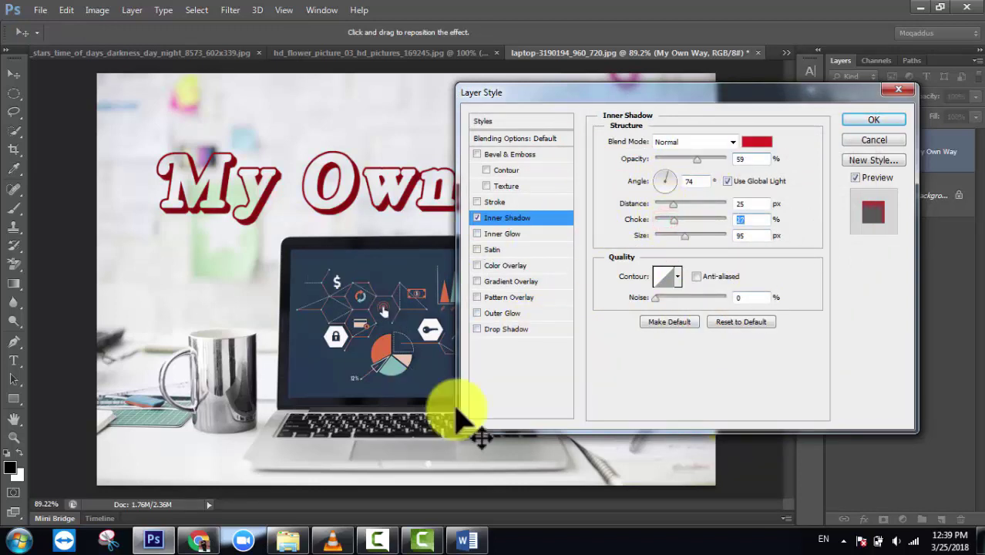
pyautogui.click(739, 321)
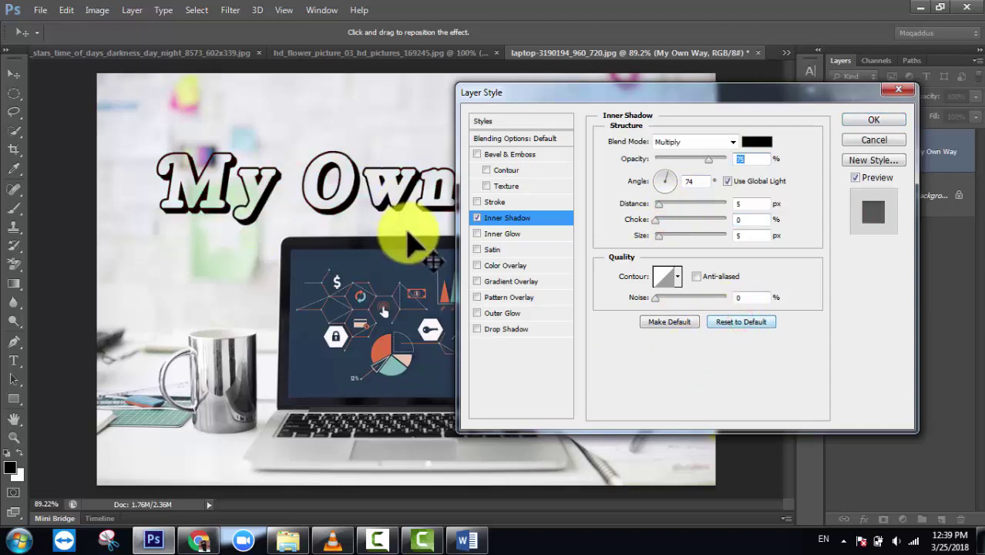
pyautogui.click(469, 219)
pyautogui.click(477, 218)
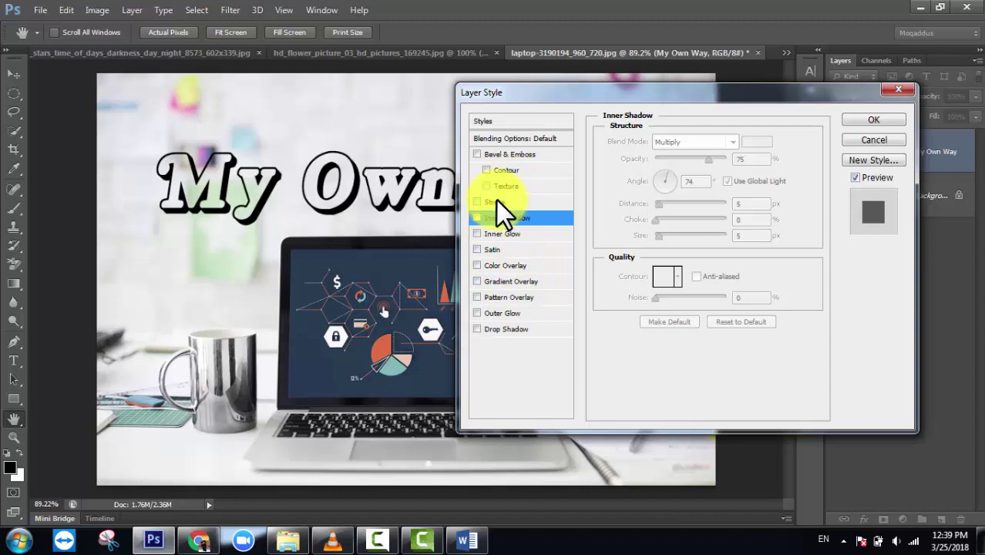
# Step: Add a Spectrum Gradient Overlay to the title: Normal, 100% opacity, Linear, 90°
pyautogui.click(526, 283)
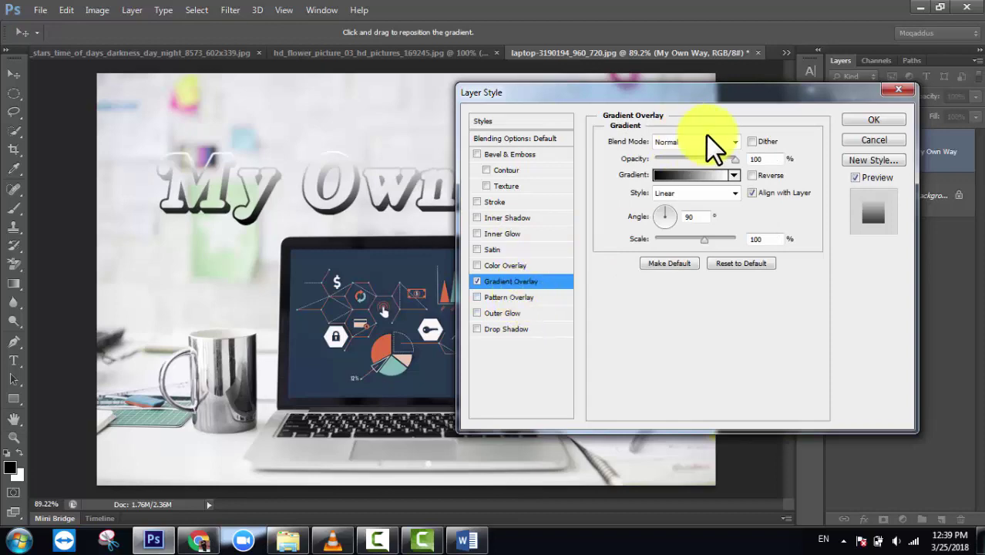
pyautogui.click(721, 175)
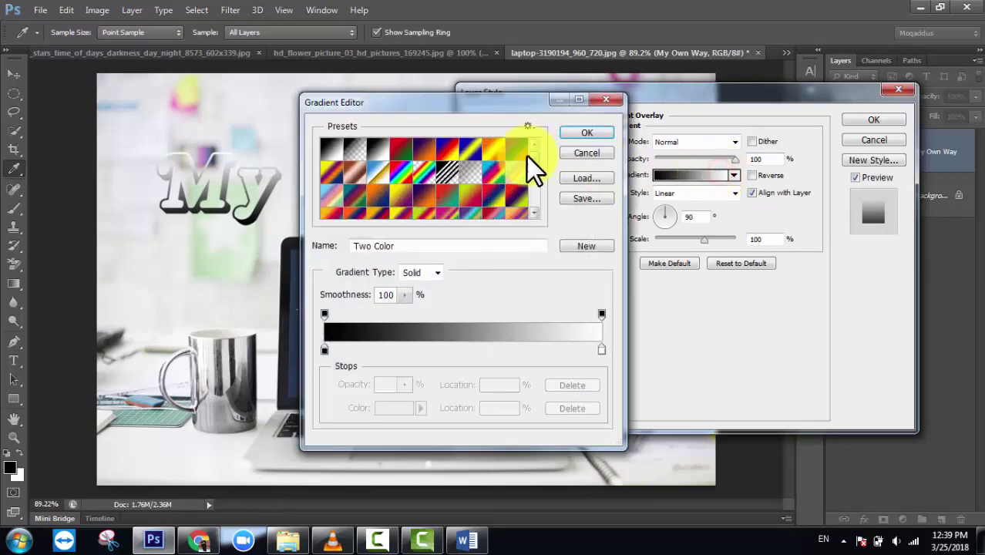
pyautogui.click(477, 150)
pyautogui.moveTo(454, 108); pyautogui.dragTo(670, 112)
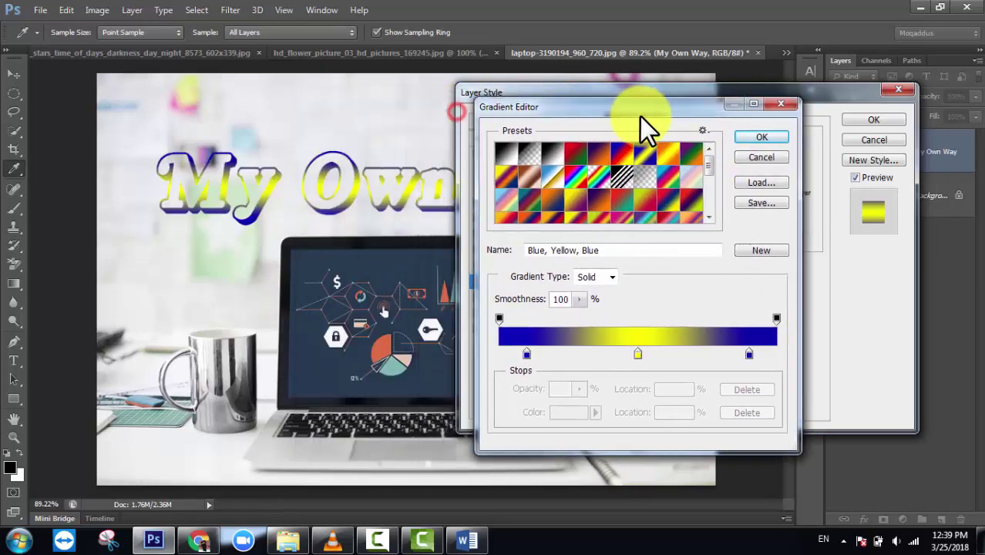
pyautogui.click(610, 185)
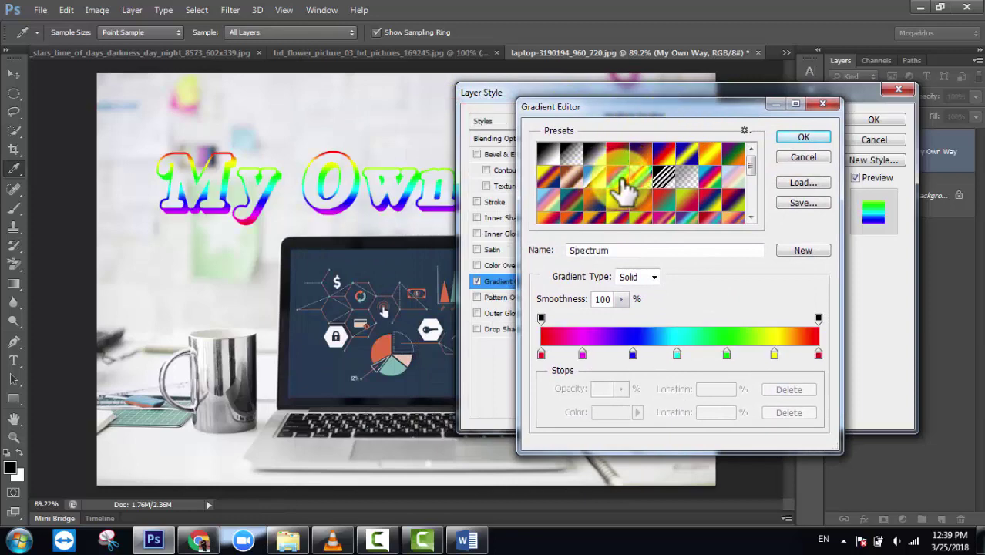
pyautogui.click(821, 136)
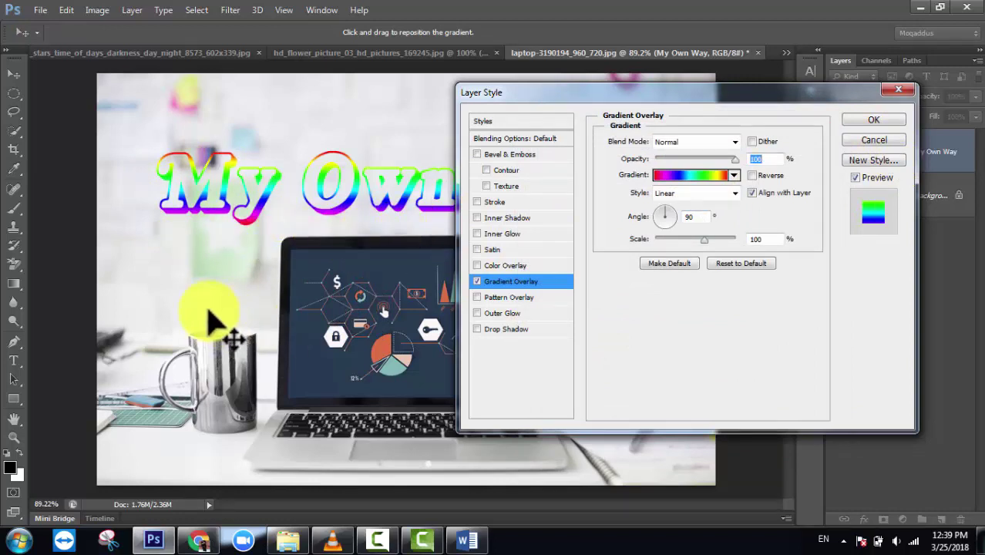
# Step: Add a black Stroke to the title, positioned Outside at 21 px
pyautogui.click(522, 202)
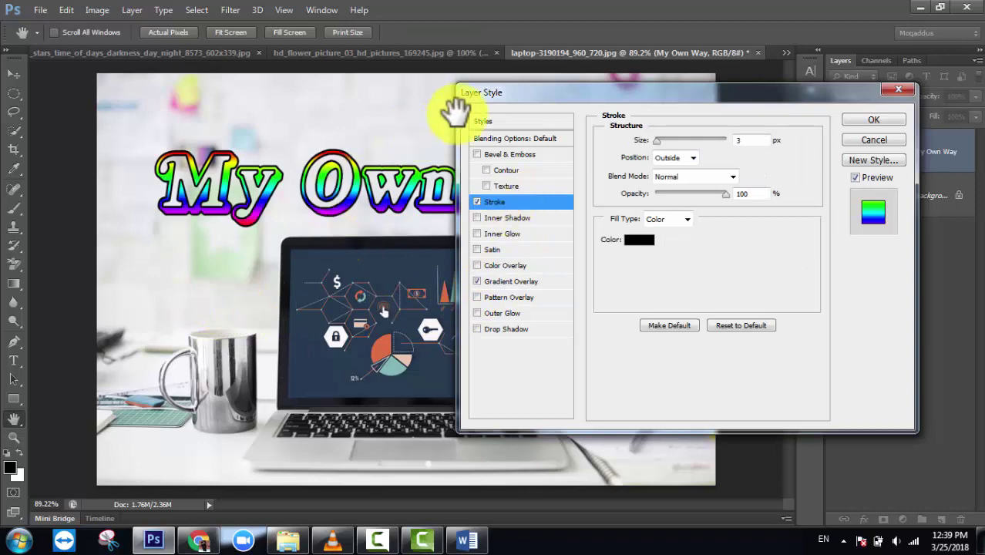
pyautogui.moveTo(463, 93); pyautogui.dragTo(453, 163)
pyautogui.moveTo(515, 162); pyautogui.dragTo(282, 236)
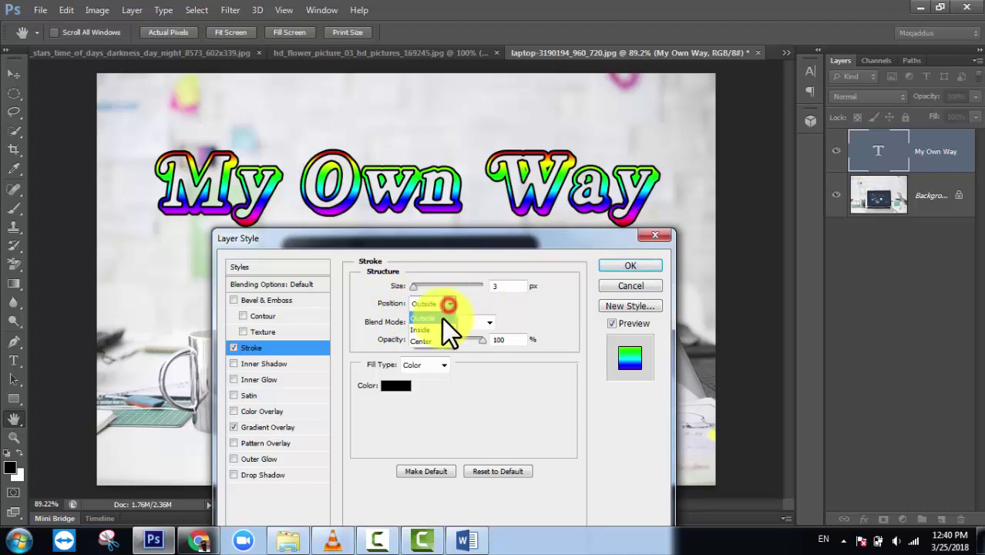
pyautogui.click(432, 324)
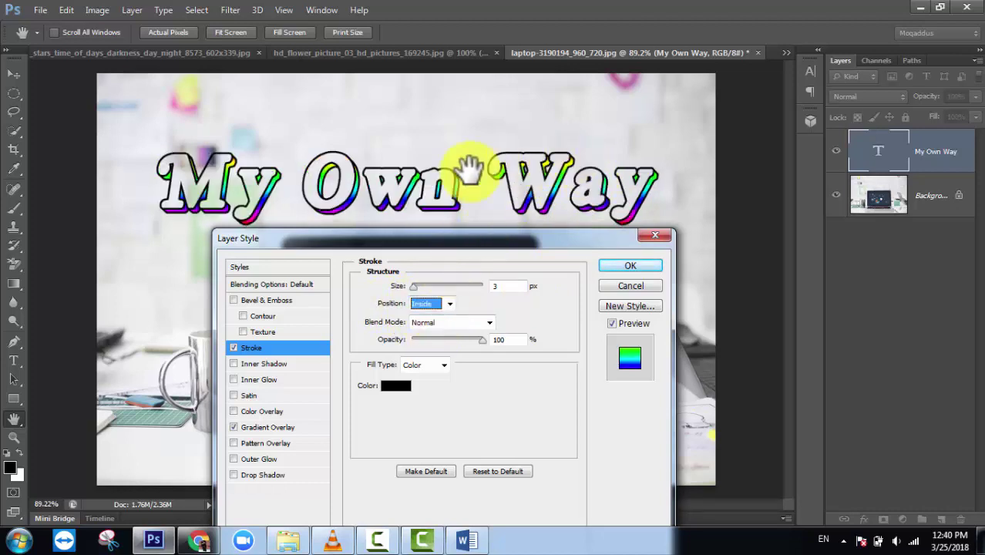
pyautogui.click(454, 305)
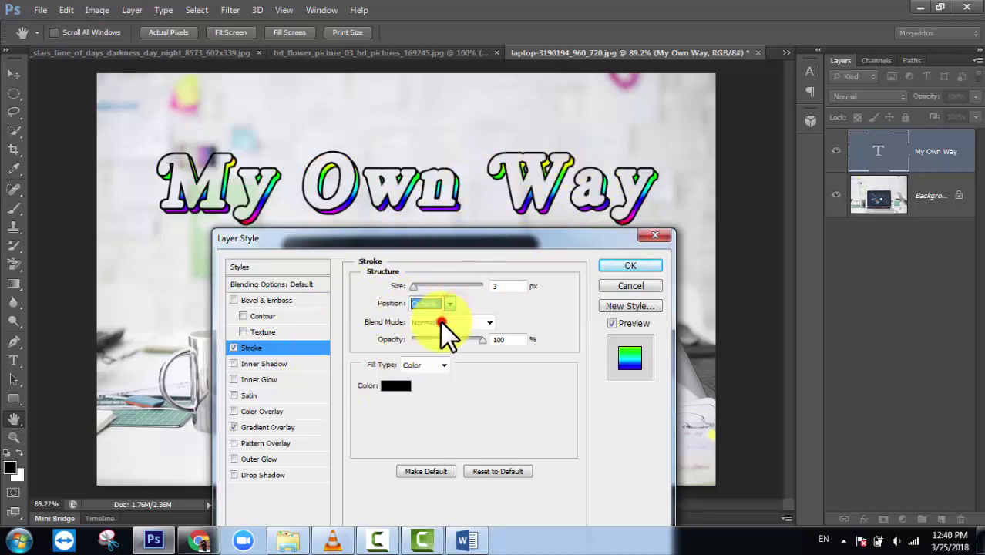
pyautogui.click(441, 322)
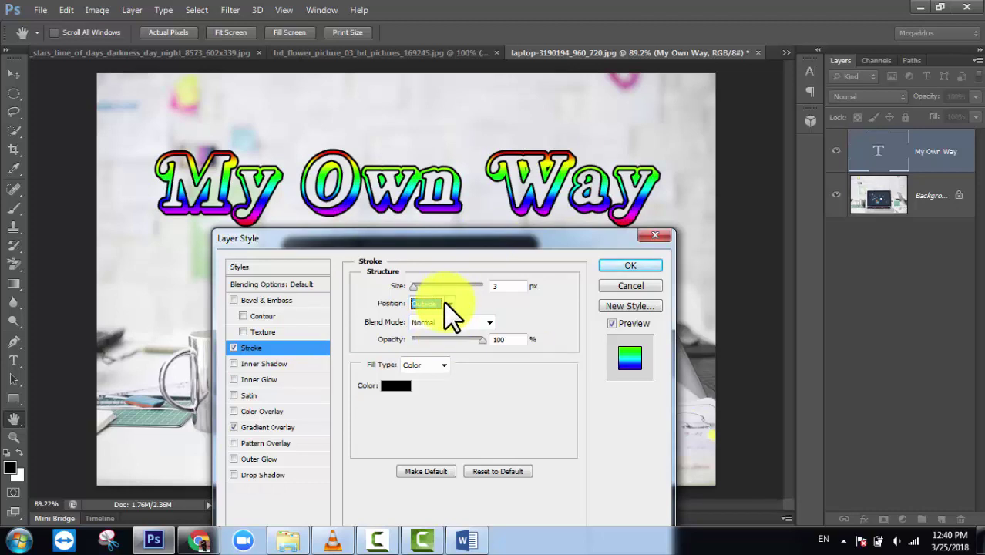
pyautogui.click(444, 303)
pyautogui.click(436, 340)
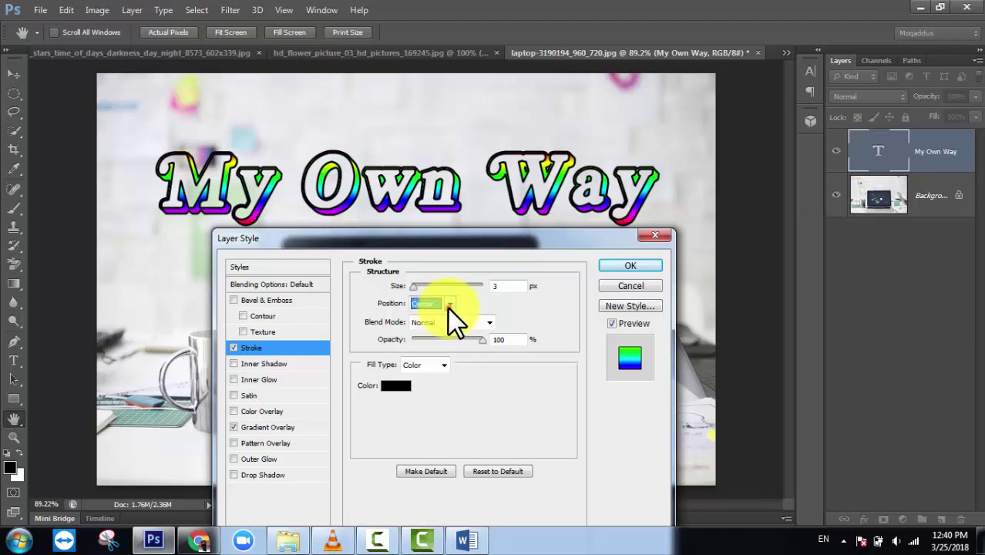
pyautogui.click(448, 308)
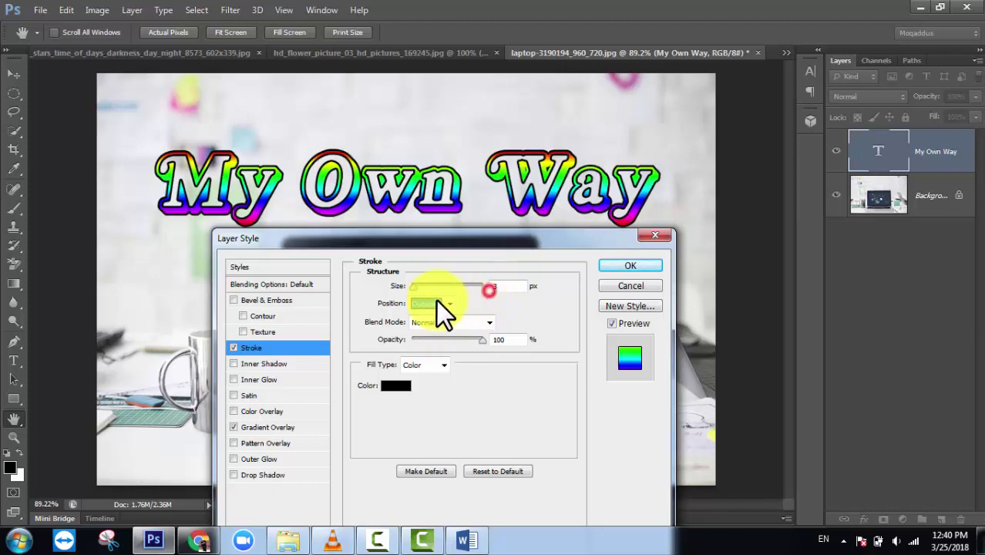
pyautogui.moveTo(413, 286)
pyautogui.mouseDown()
pyautogui.moveTo(458, 286)
pyautogui.moveTo(420, 290)
pyautogui.mouseUp()
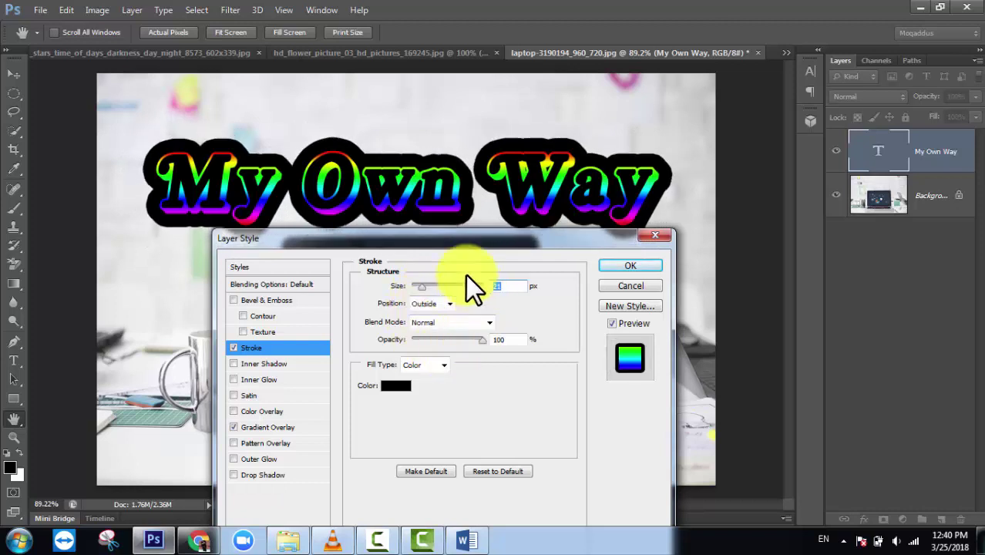
# Step: Keep the stroke black after trying red and green, and change its Fill Type to Gradient
pyautogui.click(392, 386)
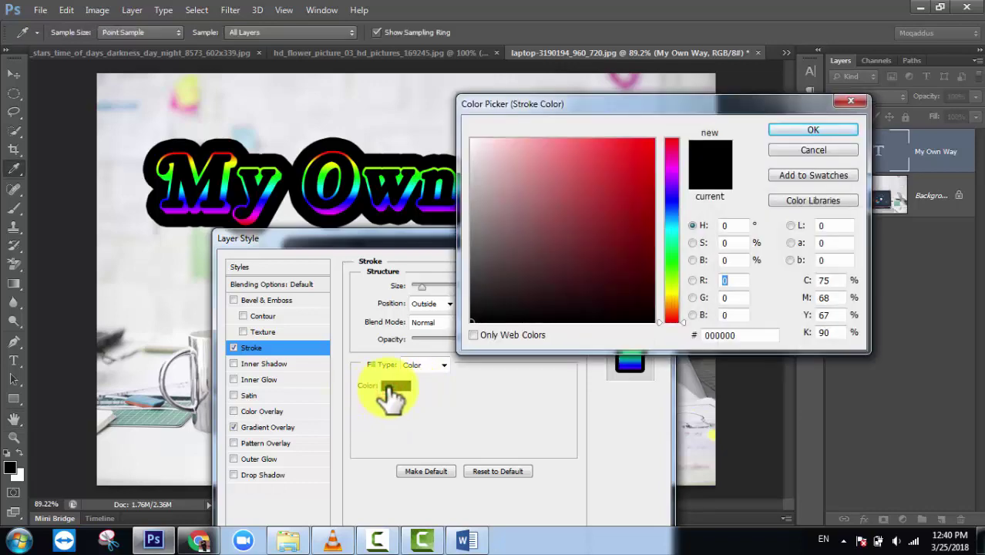
pyautogui.moveTo(637, 215); pyautogui.dragTo(654, 138)
pyautogui.moveTo(670, 187); pyautogui.dragTo(675, 297)
pyautogui.click(781, 149)
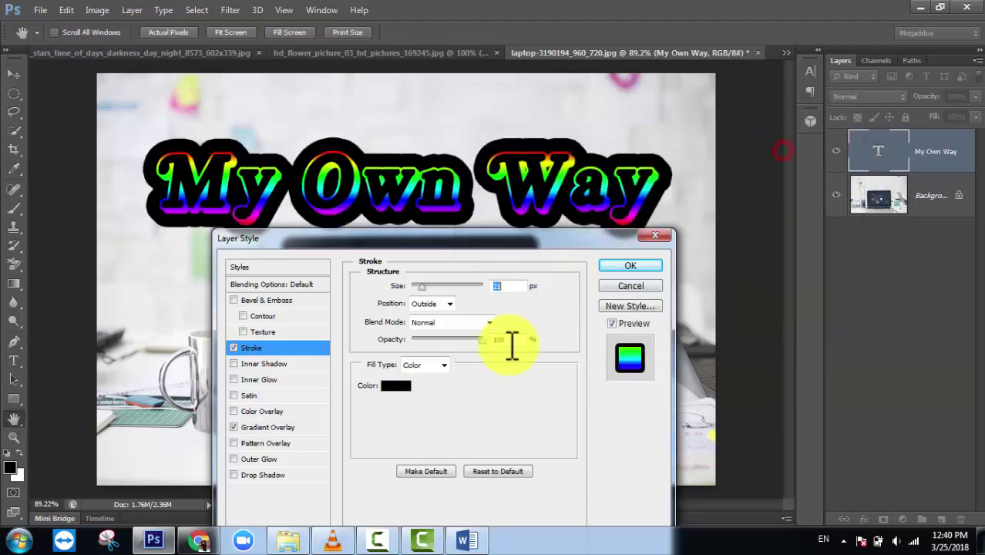
pyautogui.click(441, 366)
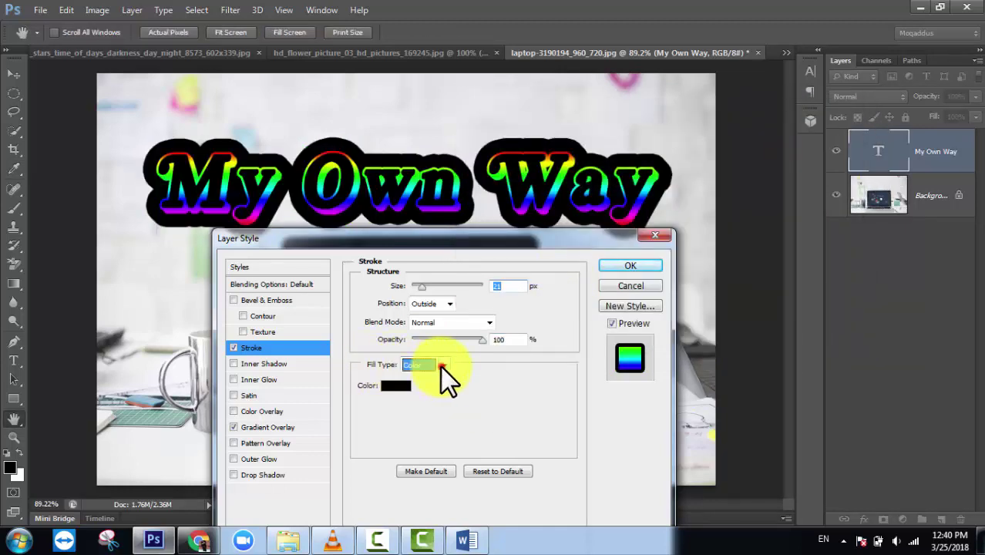
pyautogui.click(435, 387)
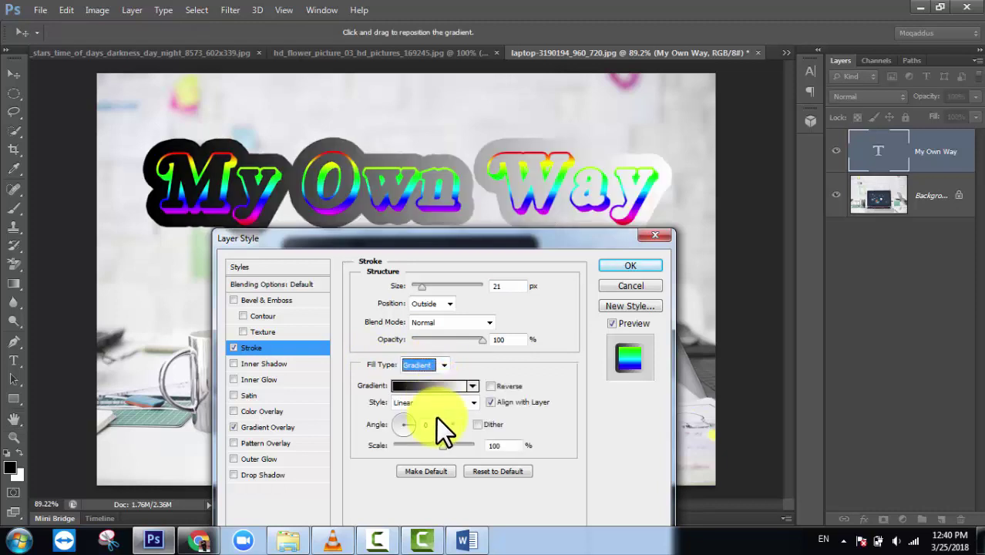
# Step: Try several stroke gradient presets, including pastel rainbow, black-transparent and black-white stripes
pyautogui.click(470, 385)
pyautogui.click(449, 483)
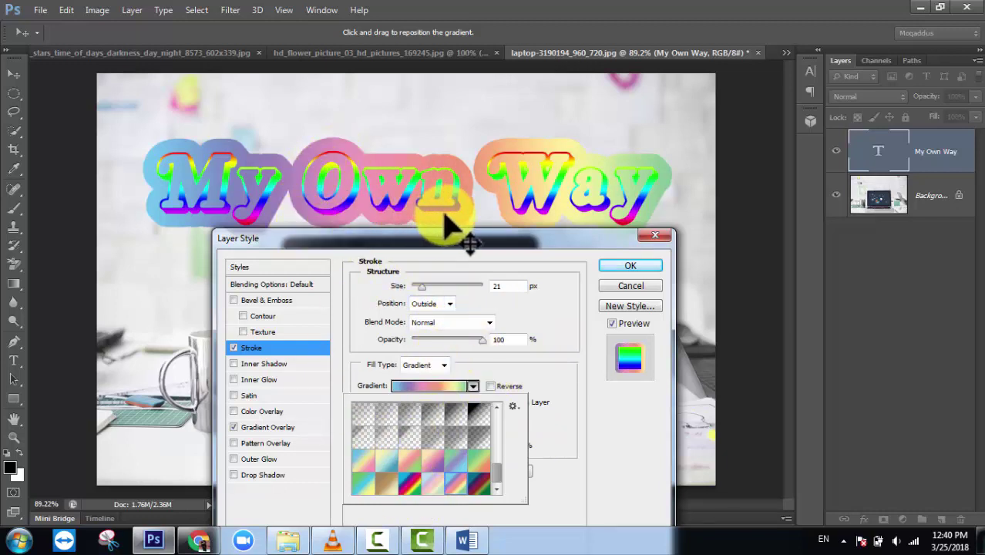
pyautogui.click(477, 415)
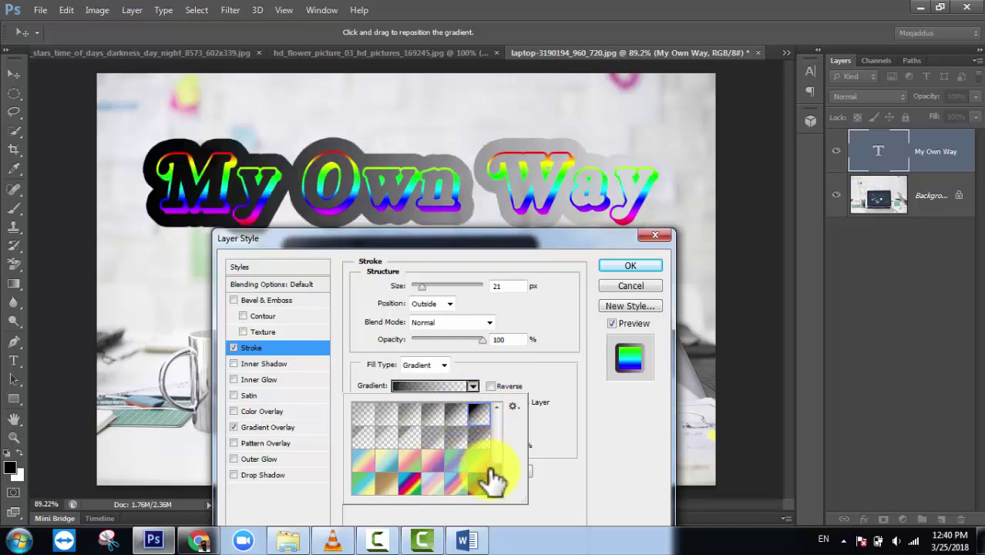
pyautogui.scroll(3, 498, 471)
pyautogui.click(429, 419)
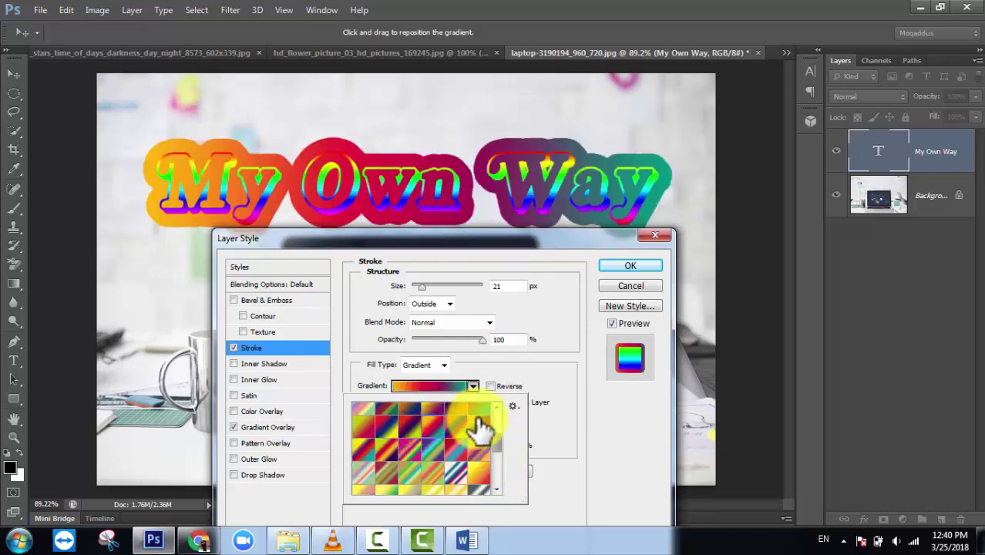
pyautogui.scroll(3, 498, 435)
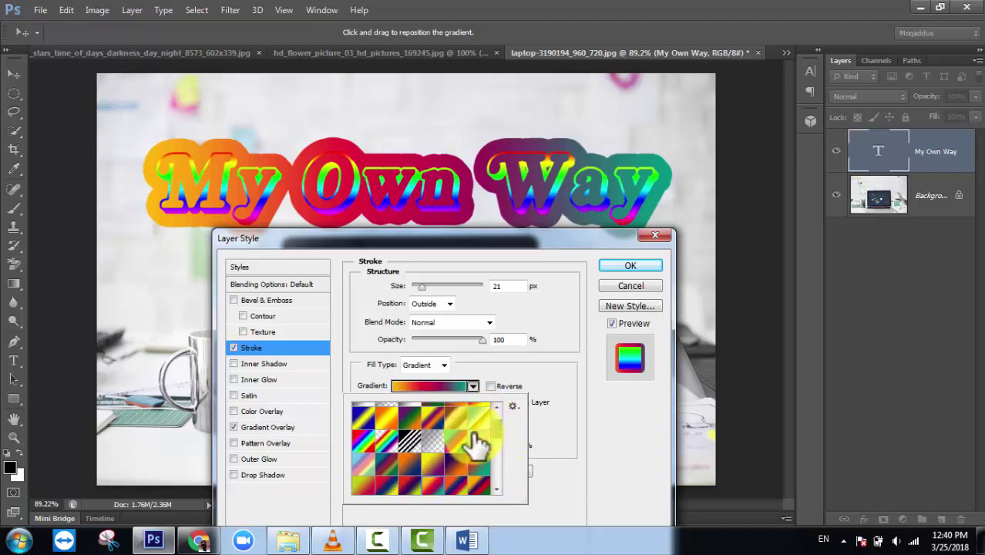
pyautogui.click(456, 436)
pyautogui.click(410, 436)
pyautogui.click(339, 447)
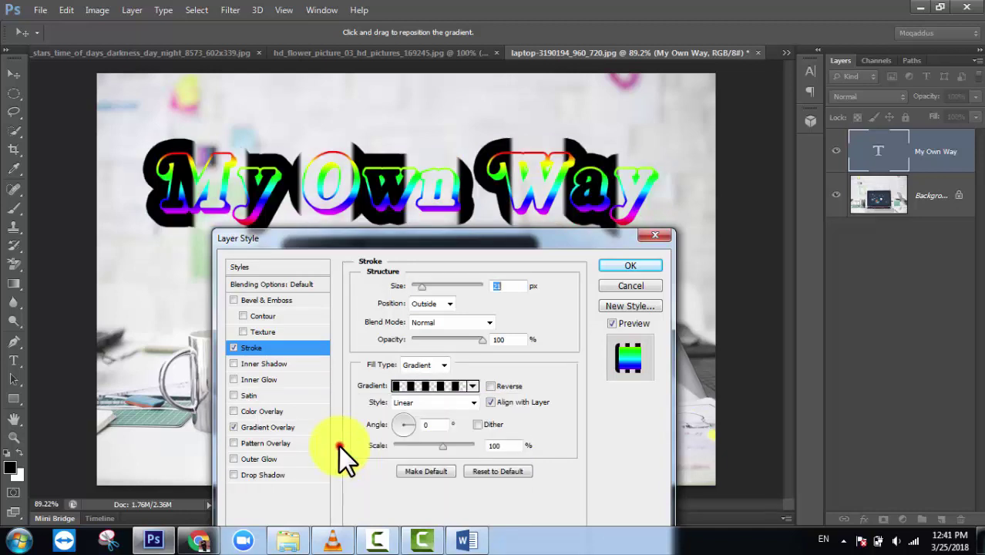
# Step: Use black Transparent Stripes on the stroke at about 23% opacity, with Gradient Overlay off
pyautogui.click(473, 386)
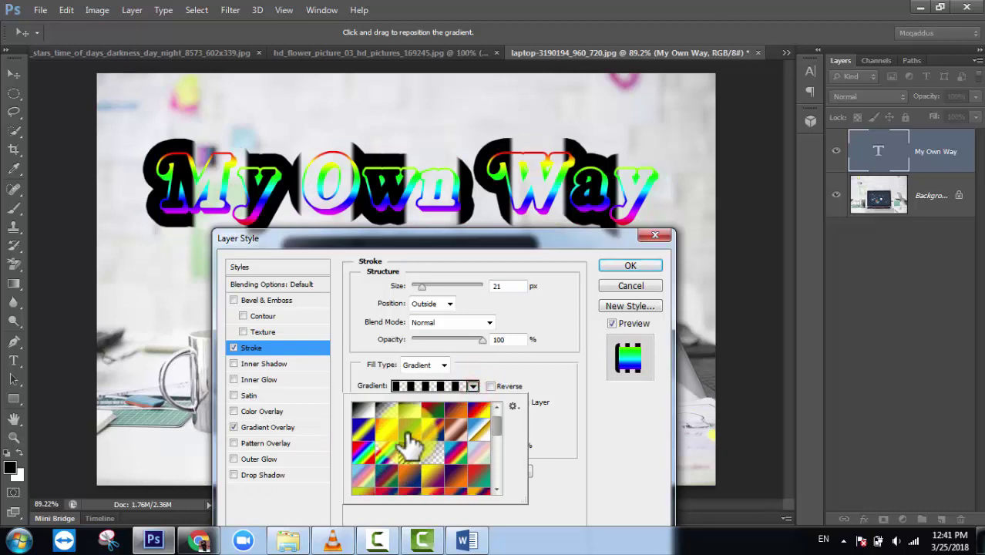
pyautogui.click(385, 433)
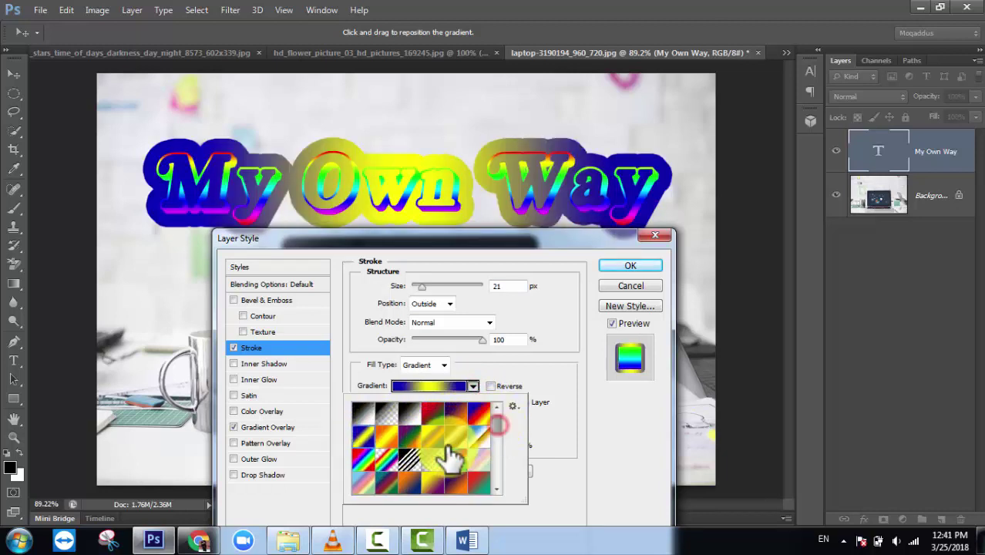
pyautogui.click(434, 419)
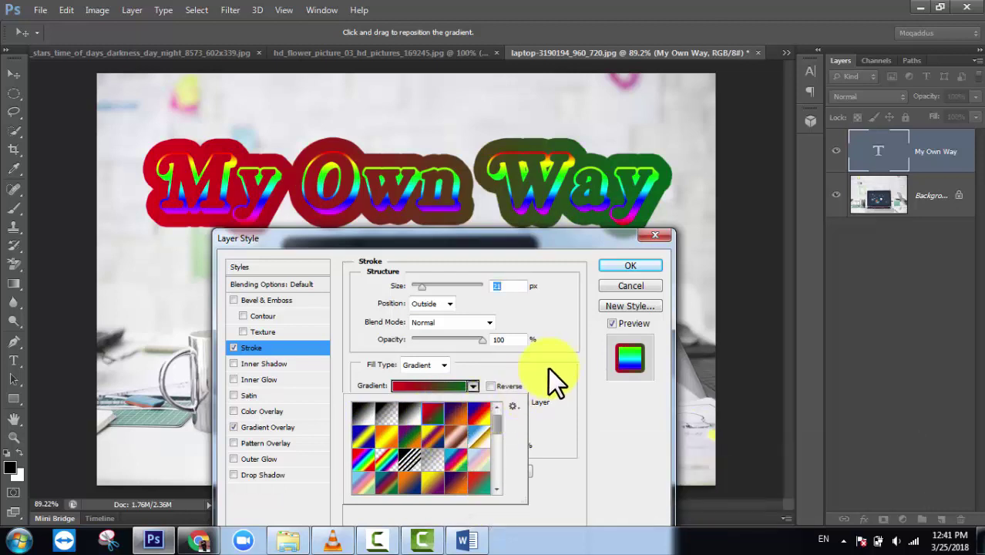
pyautogui.click(478, 437)
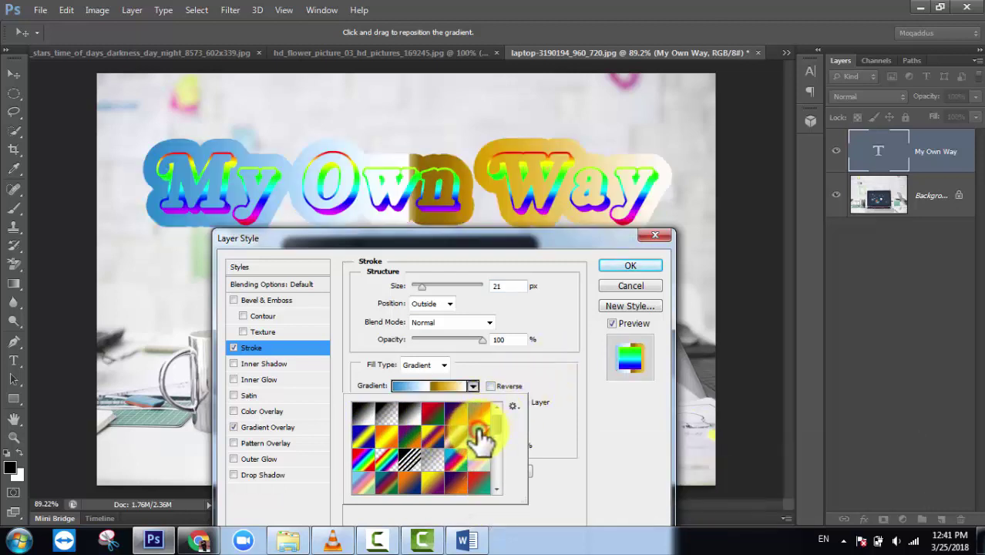
pyautogui.click(354, 459)
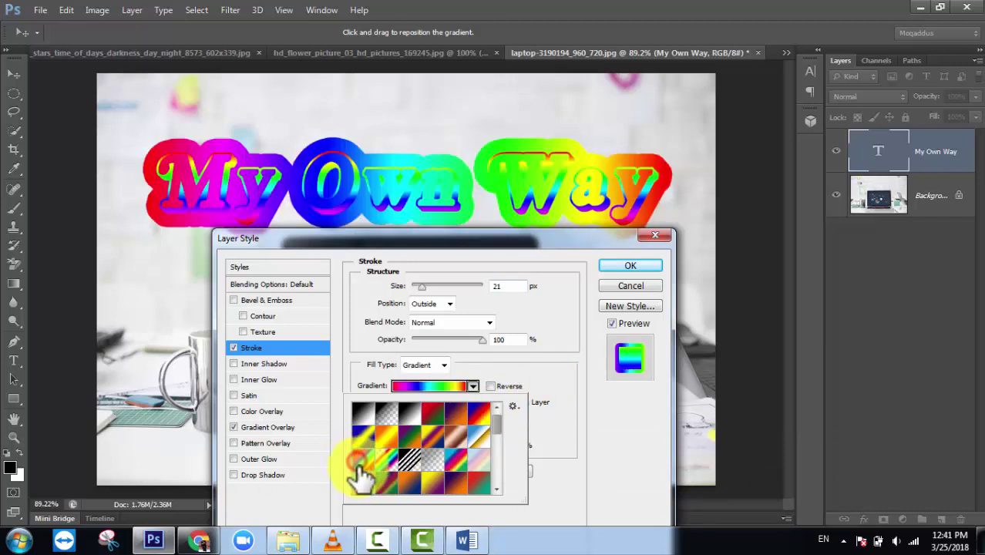
pyautogui.click(408, 460)
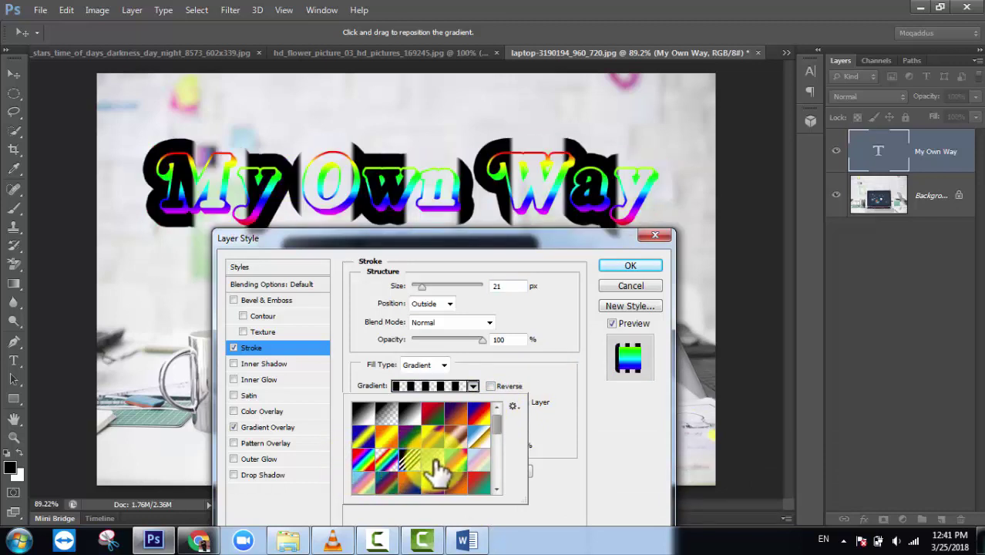
pyautogui.click(553, 344)
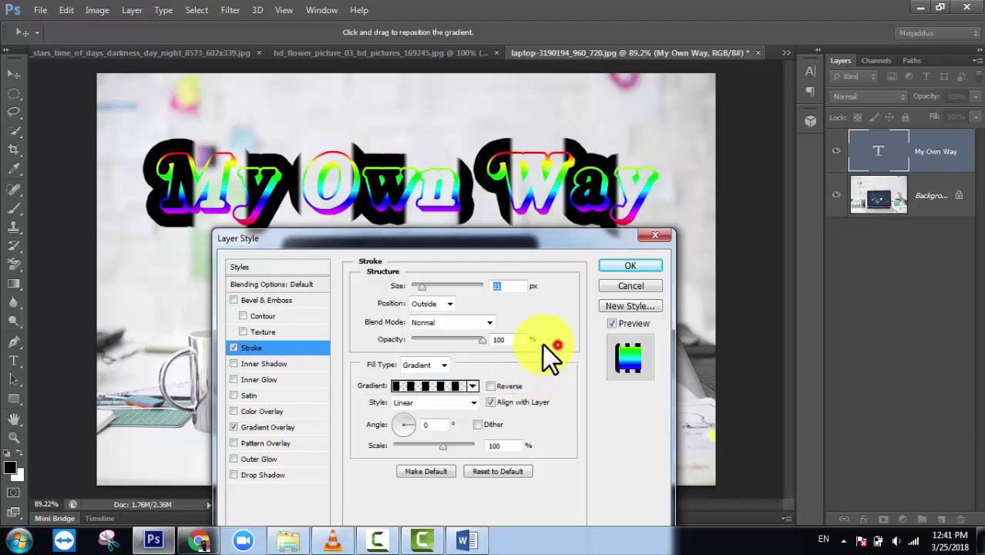
pyautogui.moveTo(480, 341); pyautogui.dragTo(428, 343)
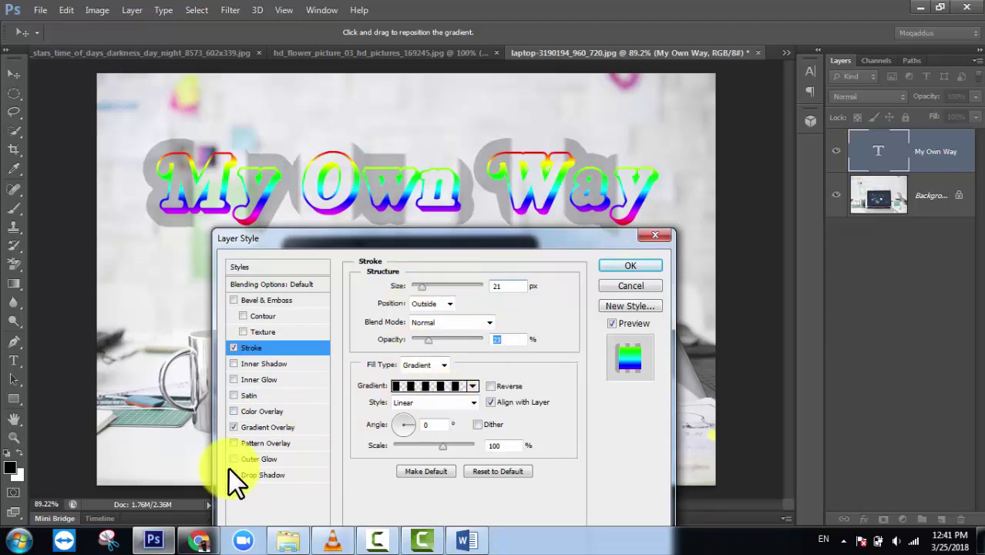
pyautogui.click(234, 428)
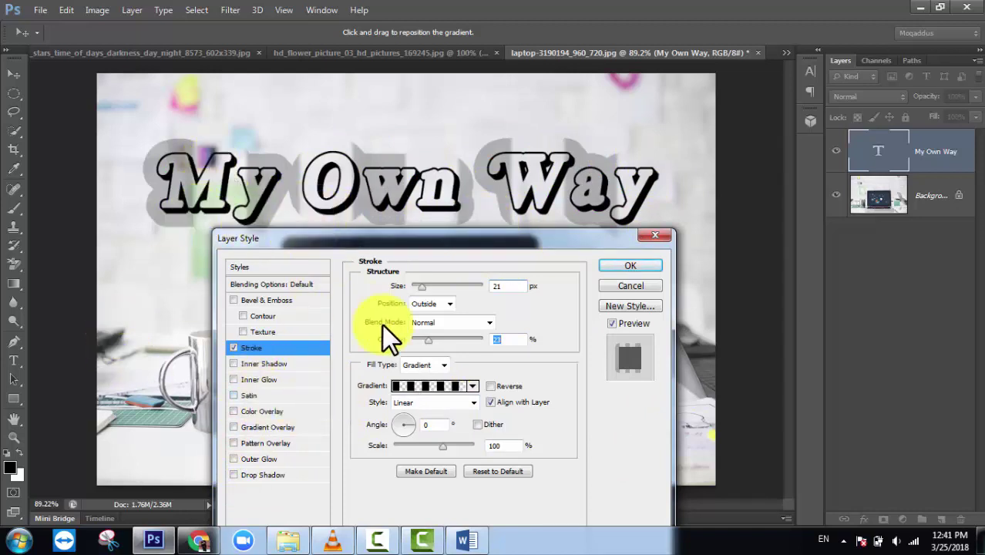
# Step: Toggle the Bevel & Emboss Contour and Texture options, leaving Contour off
pyautogui.click(282, 316)
pyautogui.click(276, 329)
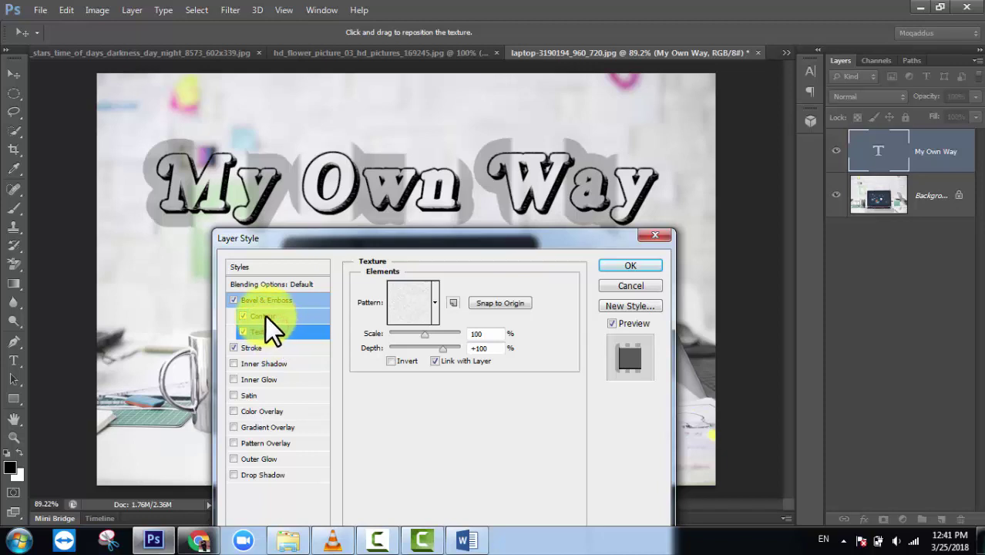
pyautogui.click(264, 316)
pyautogui.click(243, 315)
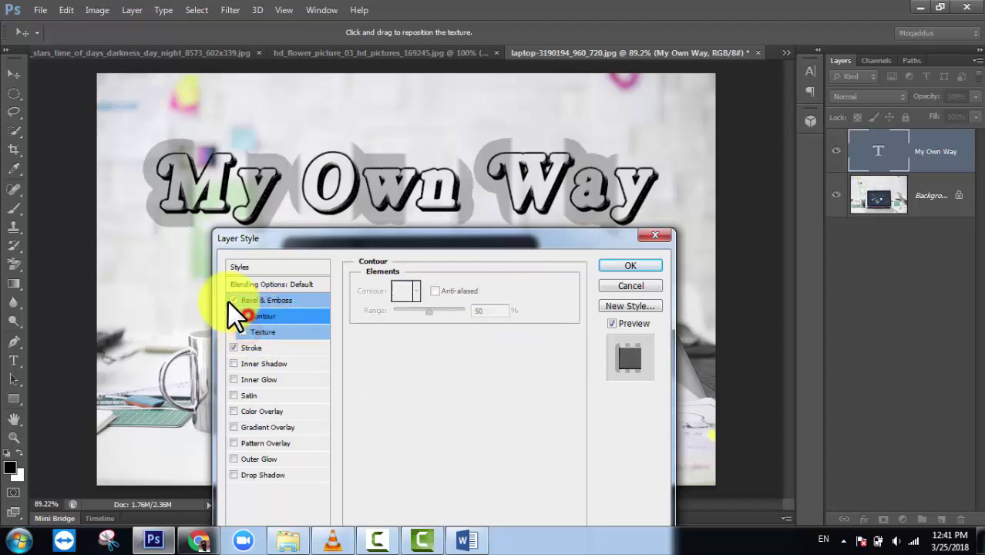
pyautogui.click(259, 331)
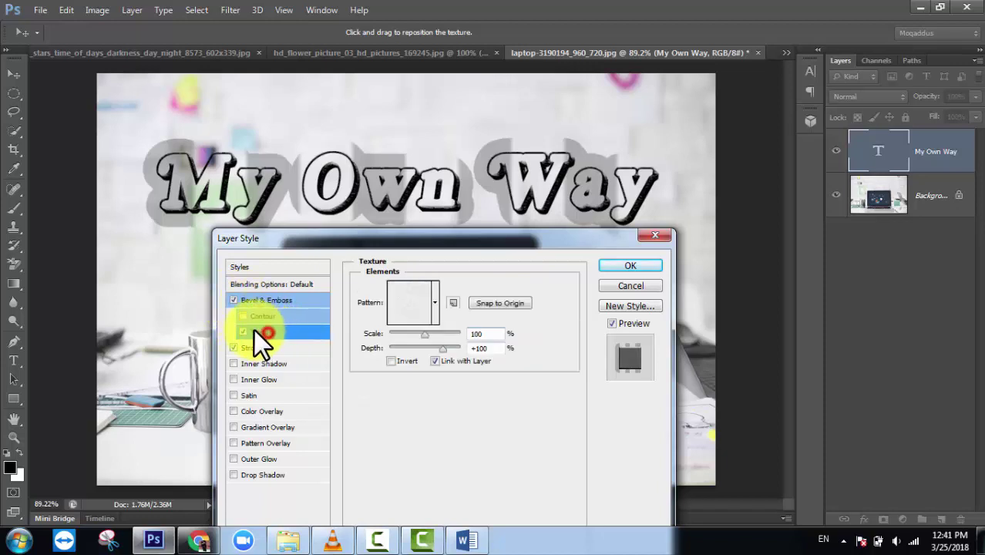
# Step: Append the Patterns library to the texture pattern picker
pyautogui.click(432, 295)
pyautogui.scroll(-3, 470, 373)
pyautogui.scroll(-3, 466, 403)
pyautogui.scroll(-3, 479, 363)
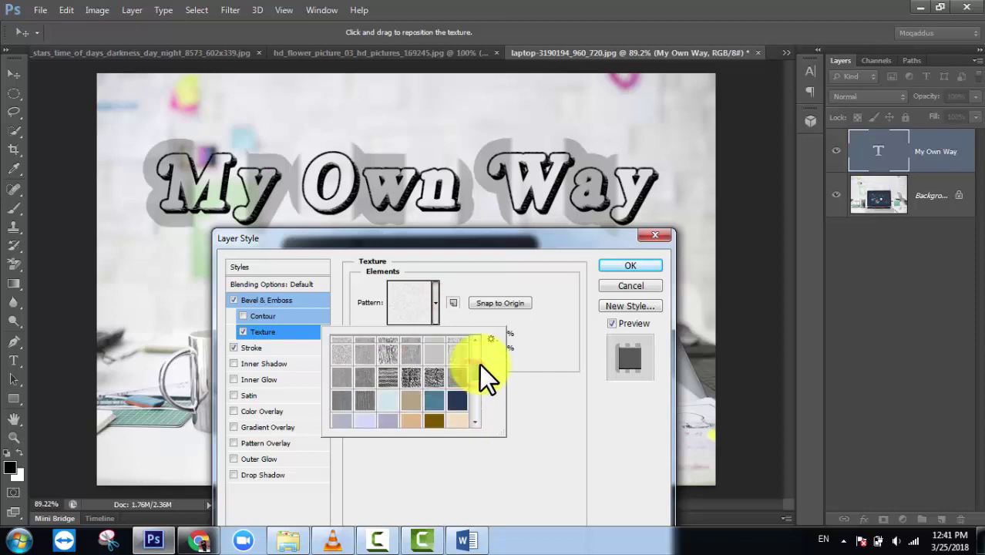
pyautogui.scroll(-2, 482, 355)
pyautogui.scroll(-2, 480, 385)
pyautogui.scroll(-2, 484, 355)
pyautogui.click(490, 339)
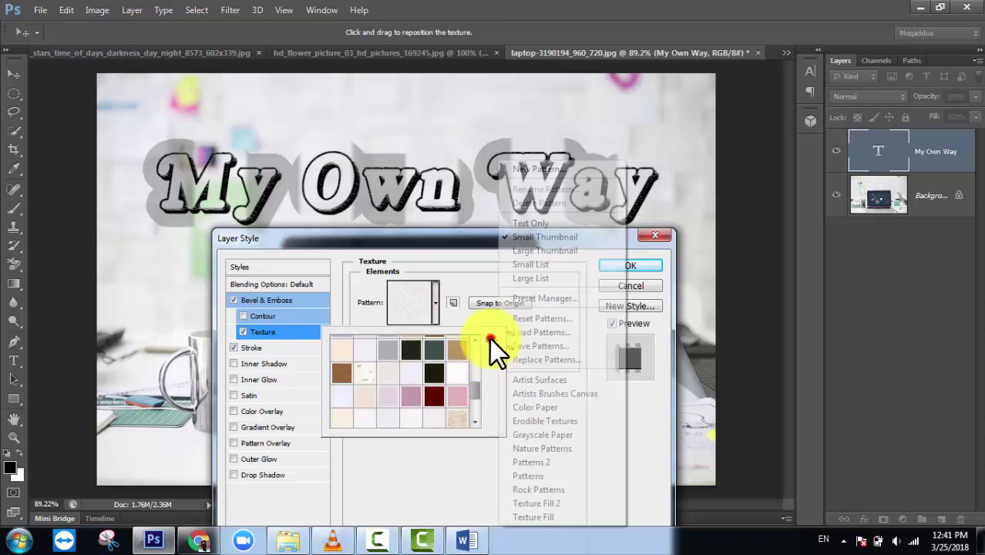
pyautogui.click(527, 476)
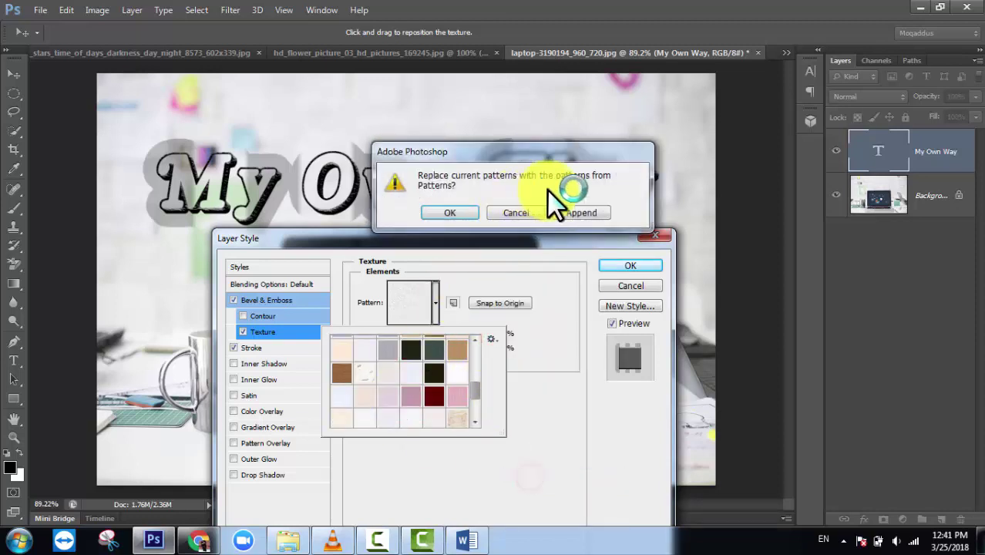
pyautogui.click(579, 212)
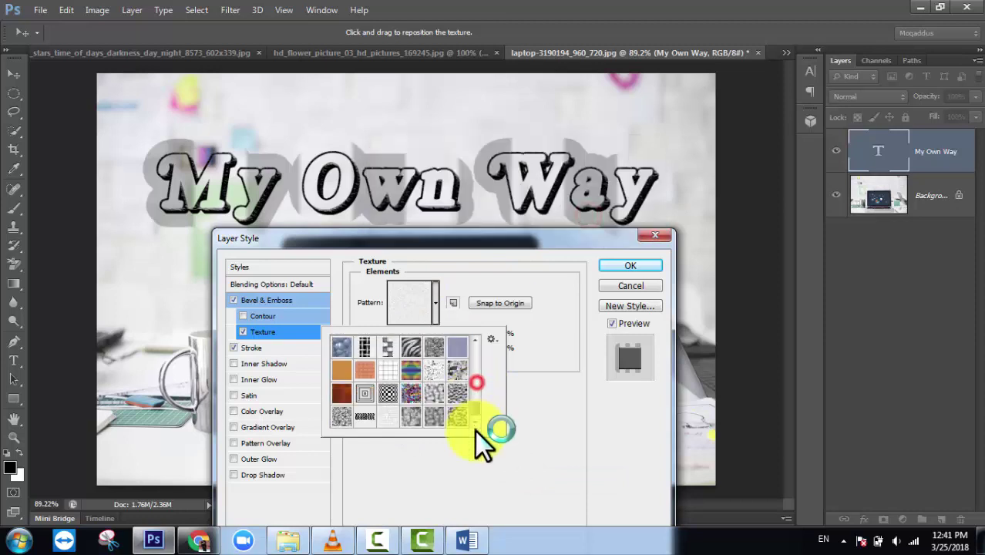
# Step: Try checkerboard and zigzag texture patterns, then apply the layer style with OK
pyautogui.click(387, 393)
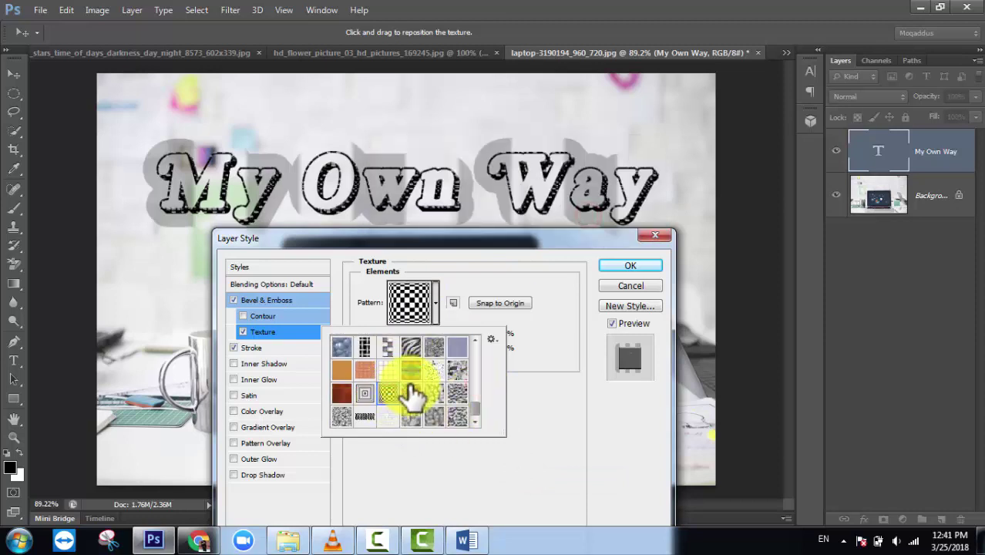
pyautogui.click(406, 373)
pyautogui.click(364, 393)
pyautogui.click(364, 417)
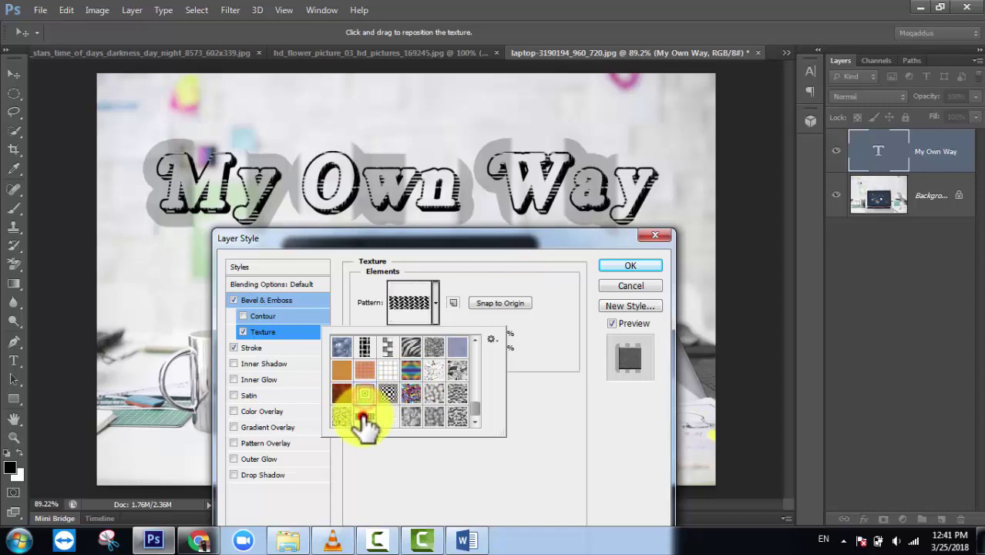
pyautogui.click(547, 451)
pyautogui.moveTo(503, 229)
pyautogui.mouseDown()
pyautogui.moveTo(602, 200)
pyautogui.moveTo(592, 93)
pyautogui.mouseUp()
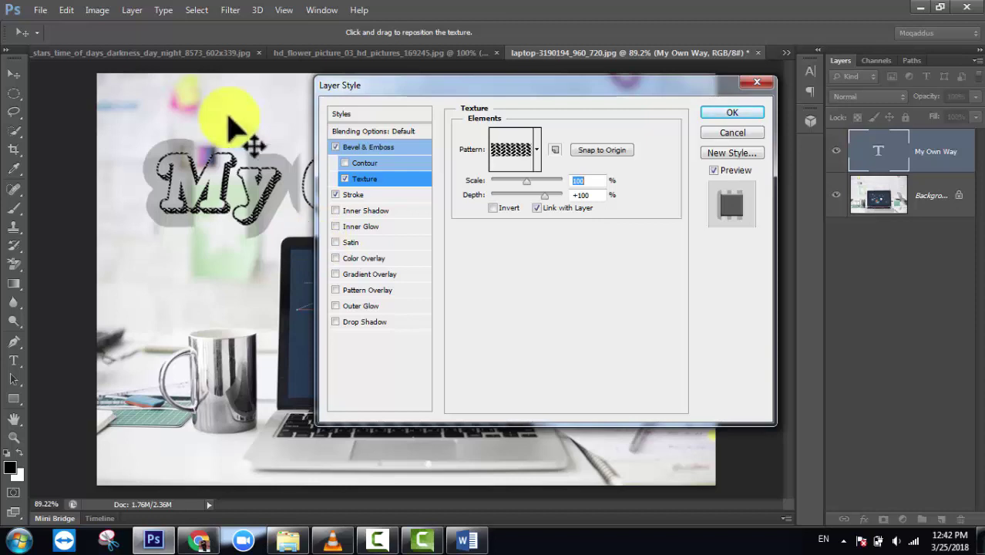
pyautogui.click(715, 132)
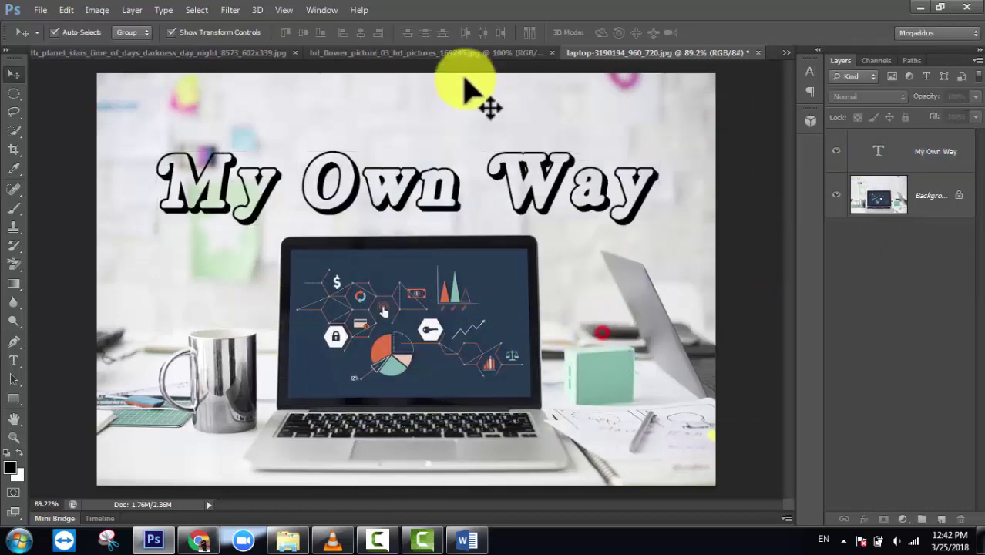
# Step: On the sunflower image, type a line of Urdu text at the centre and select it
pyautogui.click(476, 52)
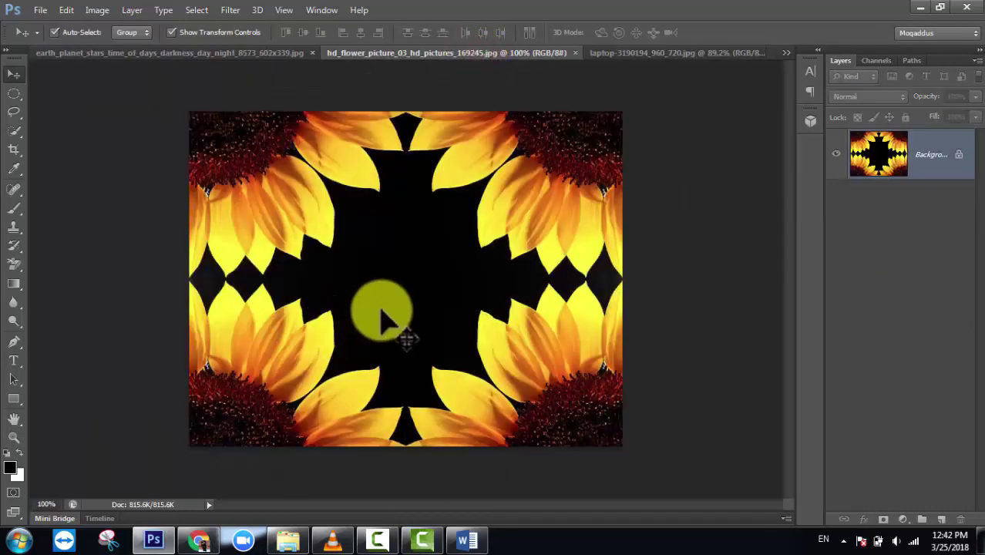
pyautogui.scroll(2, 304, 420)
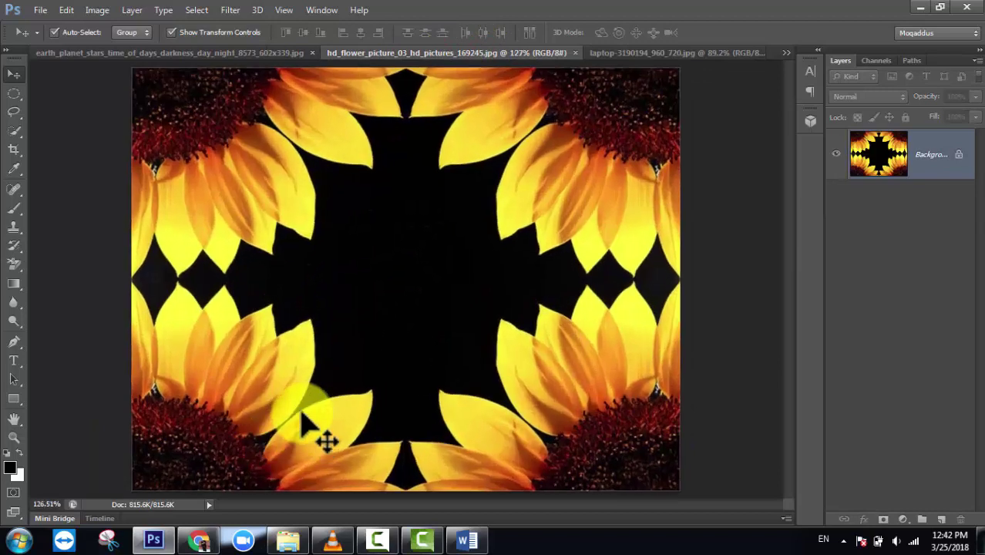
pyautogui.click(14, 361)
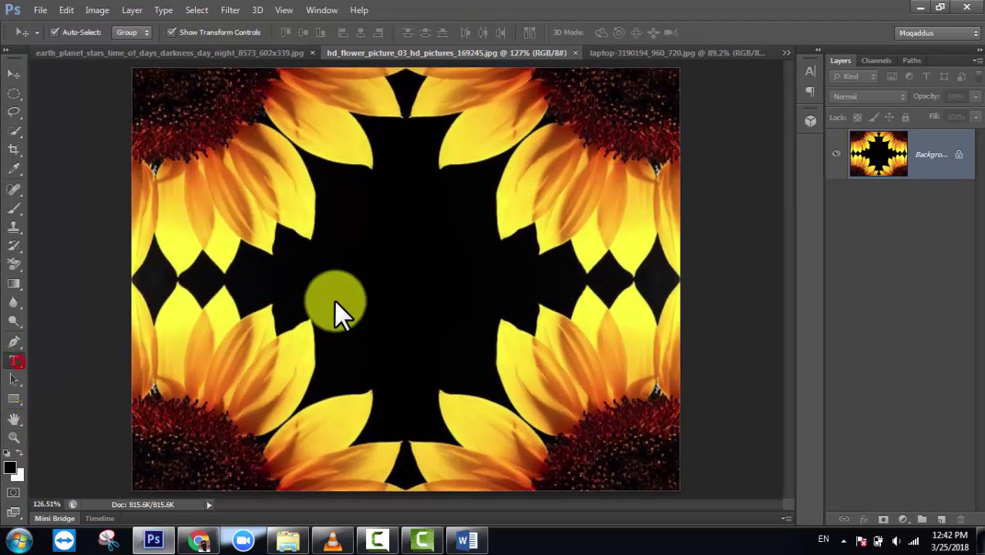
pyautogui.click(368, 268)
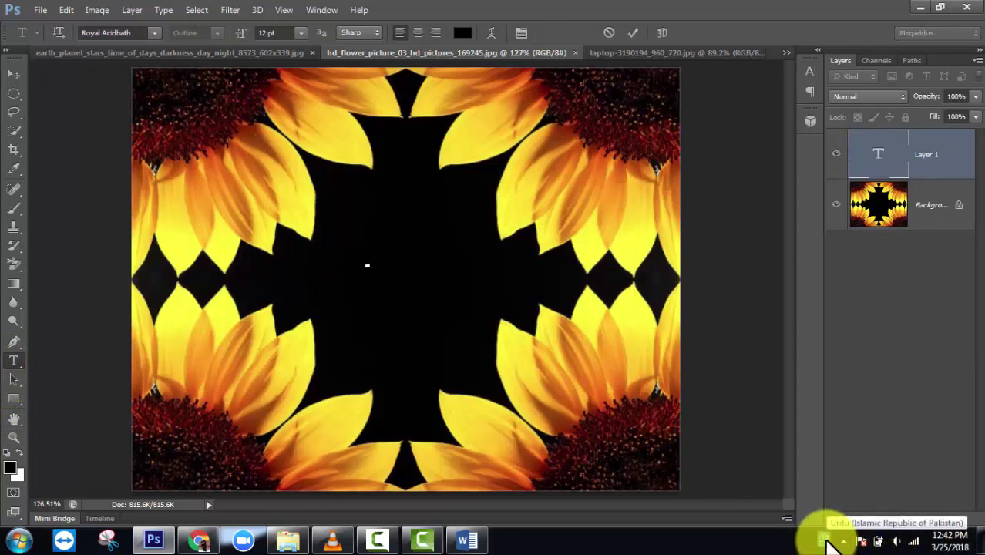
pyautogui.hotkey('alt', 'shift')
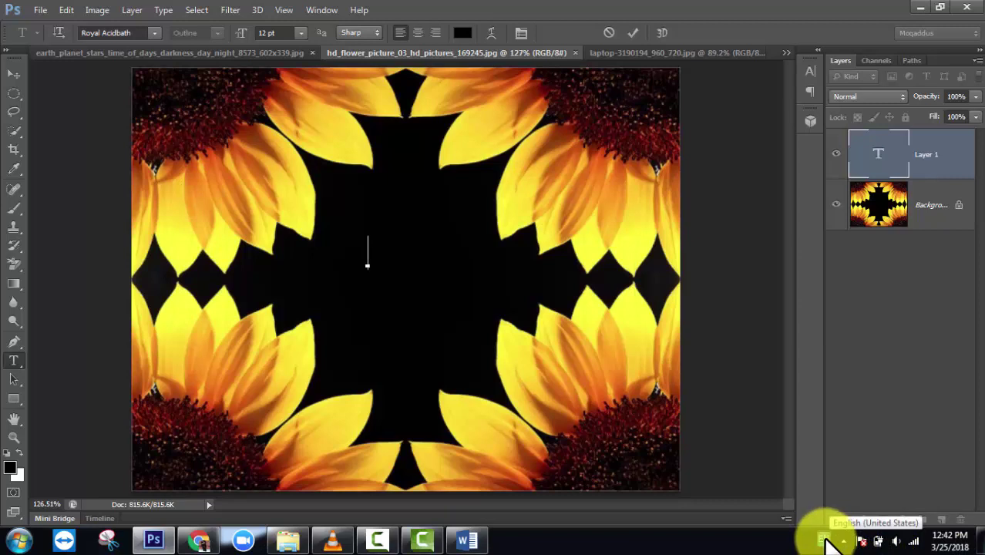
pyautogui.hotkey('alt', 'shift')
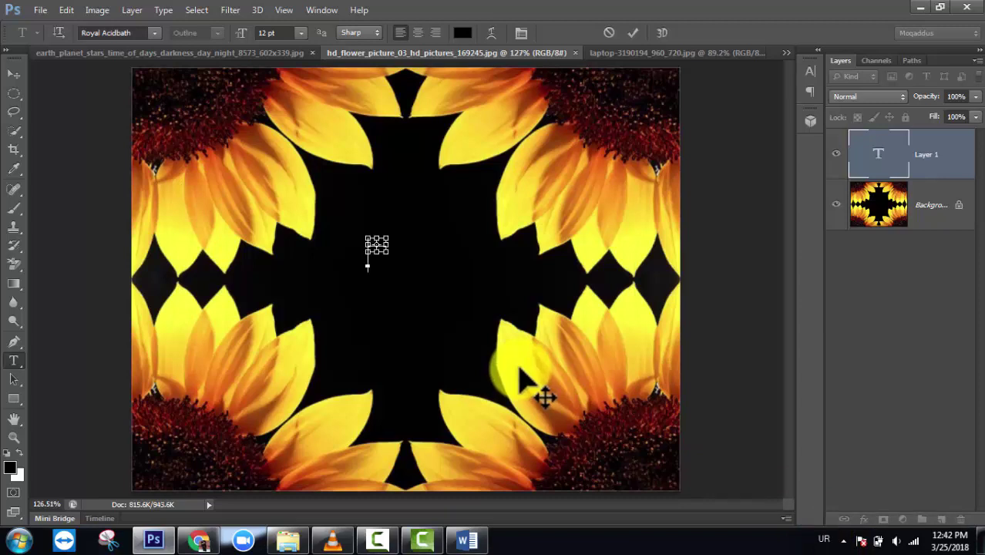
pyautogui.write('ا')
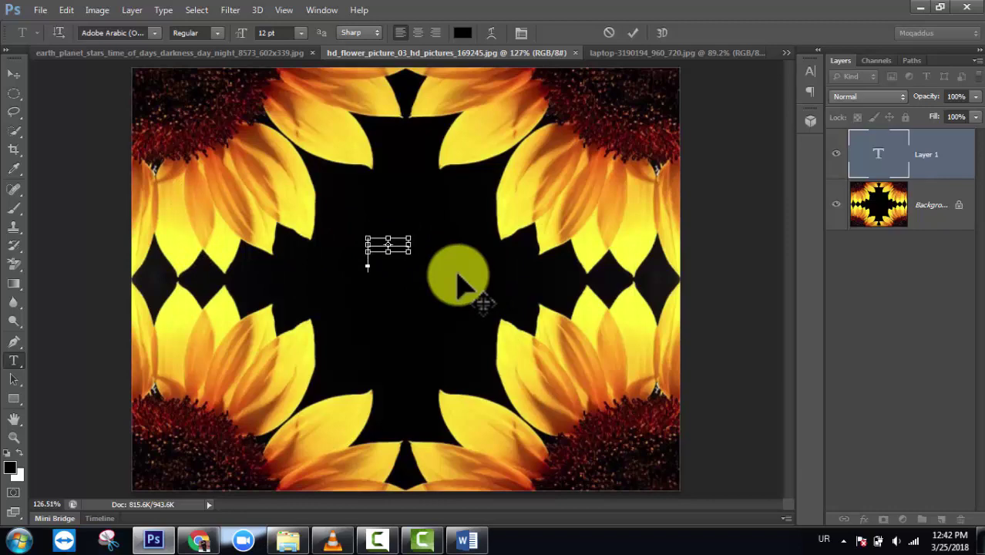
pyautogui.hotkey('ctrl', 'a')
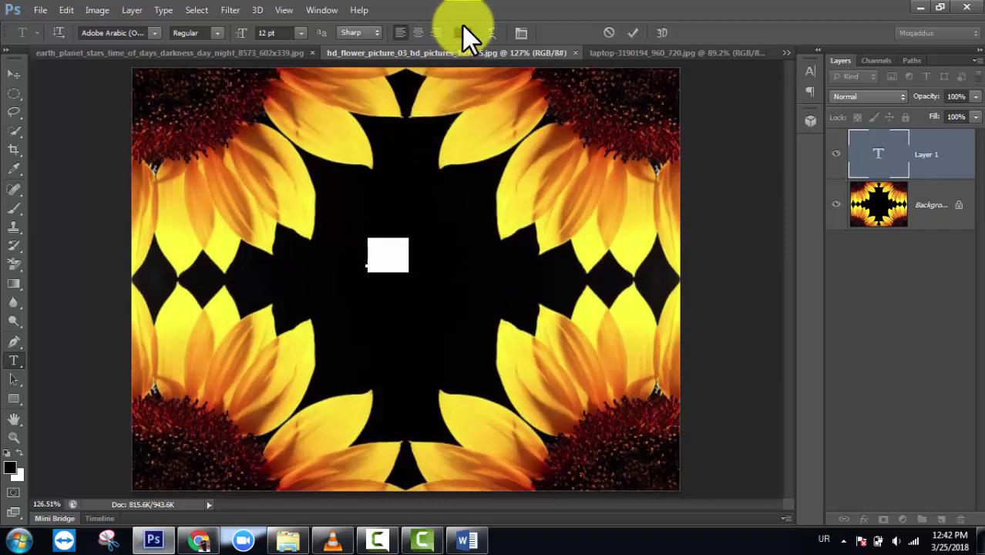
# Step: Colour the Urdu text yellow sampled from the petals, set Bold Italic Art, and commit
pyautogui.click(463, 32)
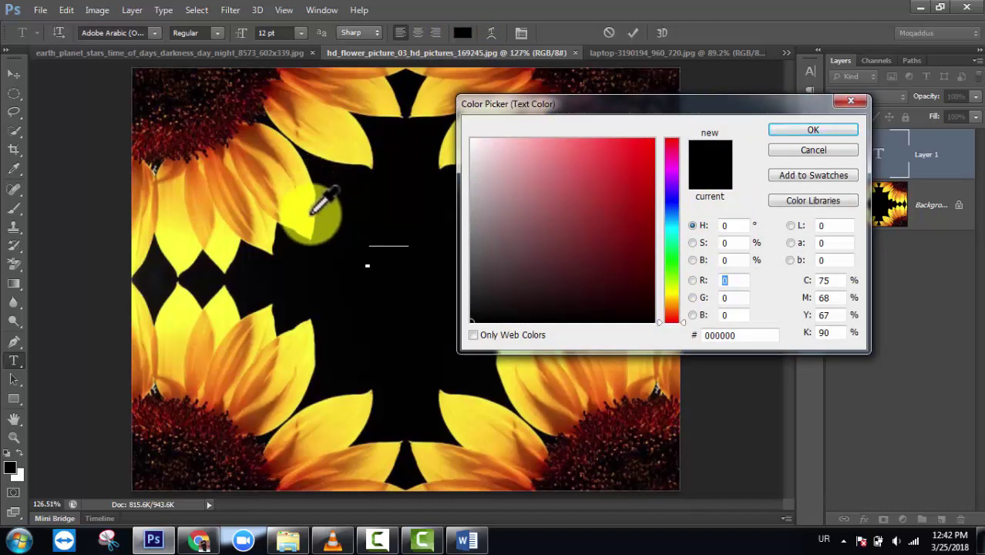
pyautogui.moveTo(574, 104)
pyautogui.mouseDown()
pyautogui.moveTo(572, 133)
pyautogui.moveTo(632, 155)
pyautogui.mouseUp()
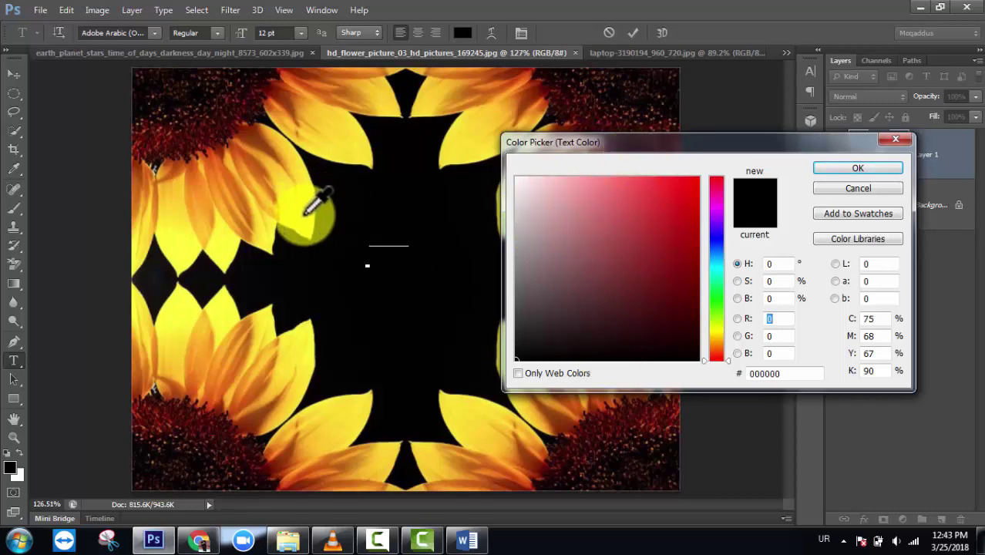
pyautogui.click(306, 213)
pyautogui.click(880, 168)
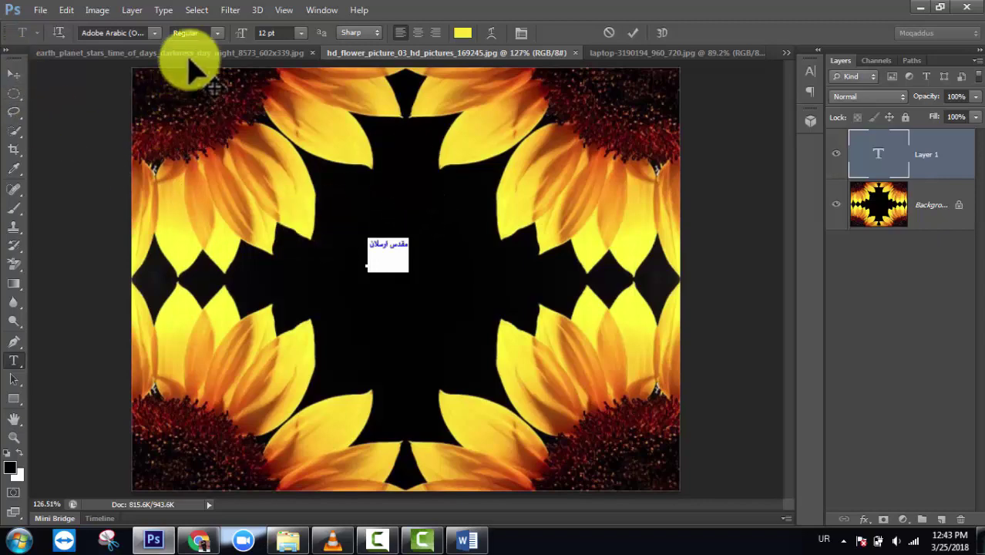
pyautogui.click(154, 33)
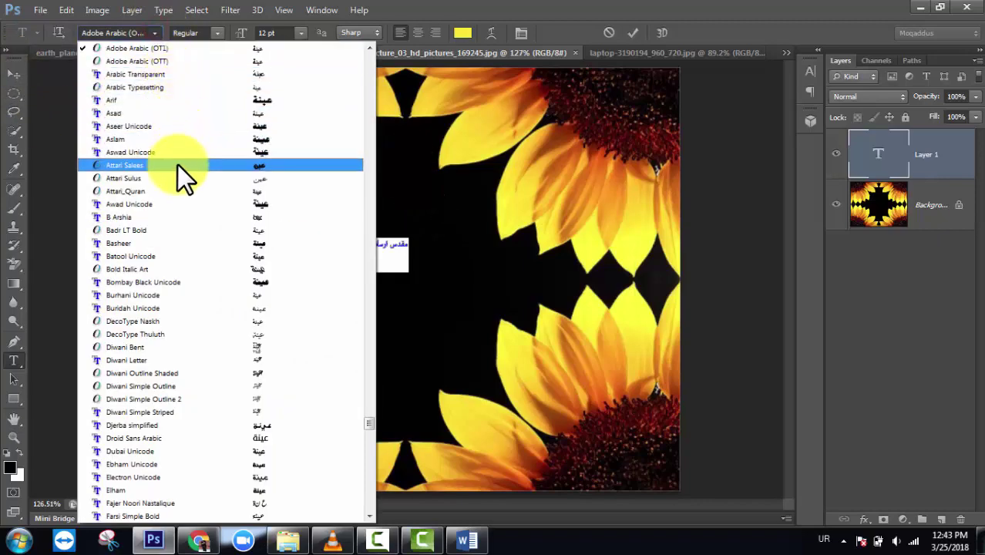
pyautogui.click(174, 264)
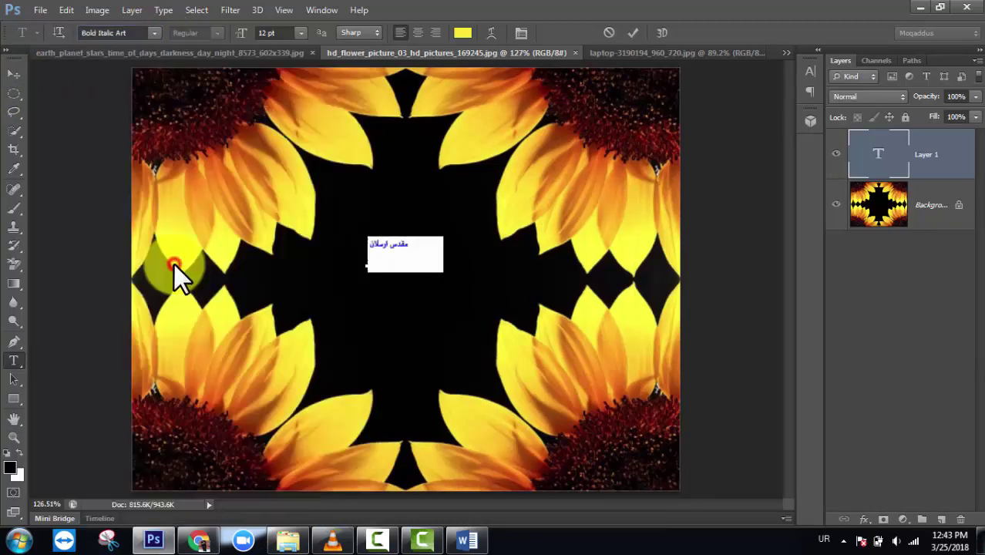
pyautogui.click(635, 34)
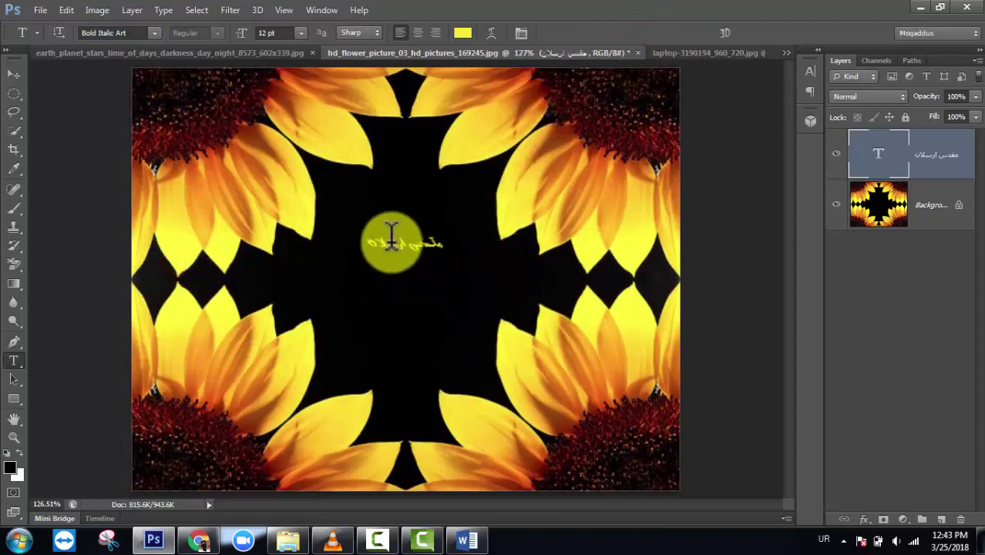
pyautogui.hotkey('ctrl', 't')
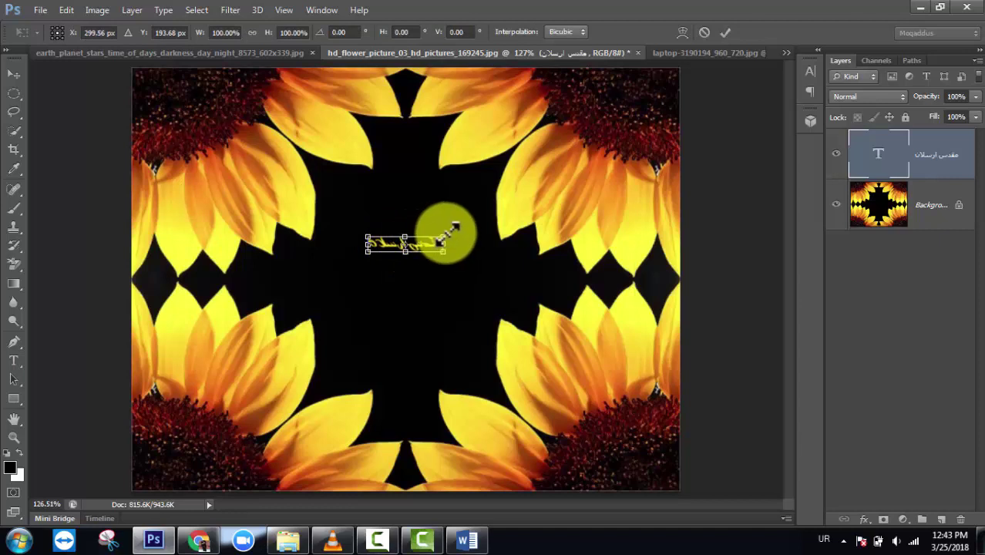
# Step: Scale the yellow Urdu text to about 316% width and 529% height across the sunflower centre
pyautogui.moveTo(452, 229); pyautogui.dragTo(524, 219)
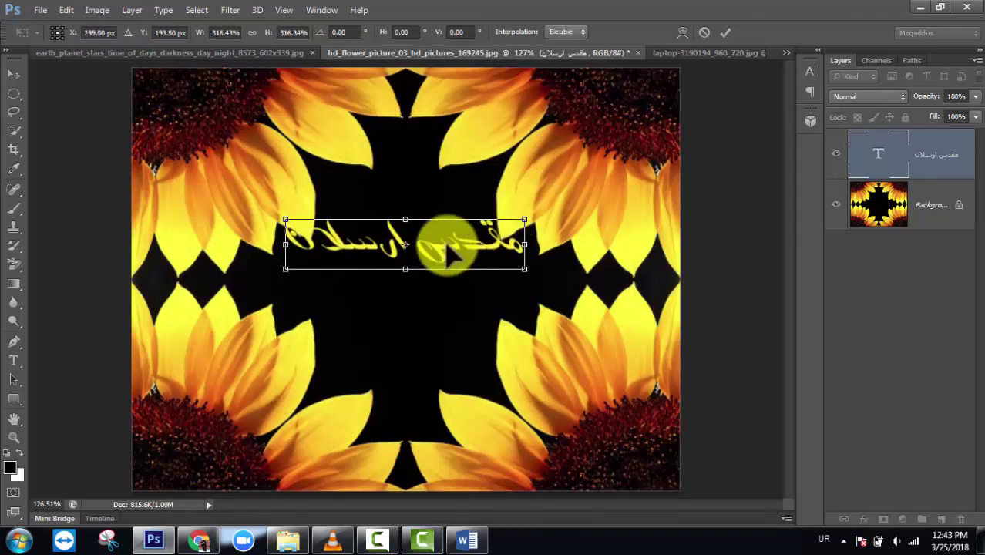
pyautogui.moveTo(447, 244); pyautogui.dragTo(449, 284)
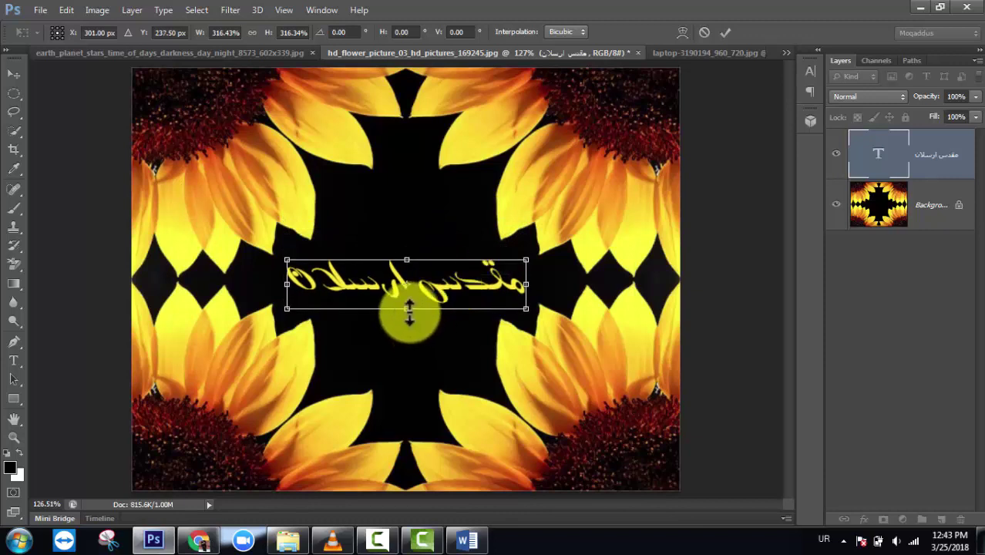
pyautogui.moveTo(406, 309); pyautogui.dragTo(411, 340)
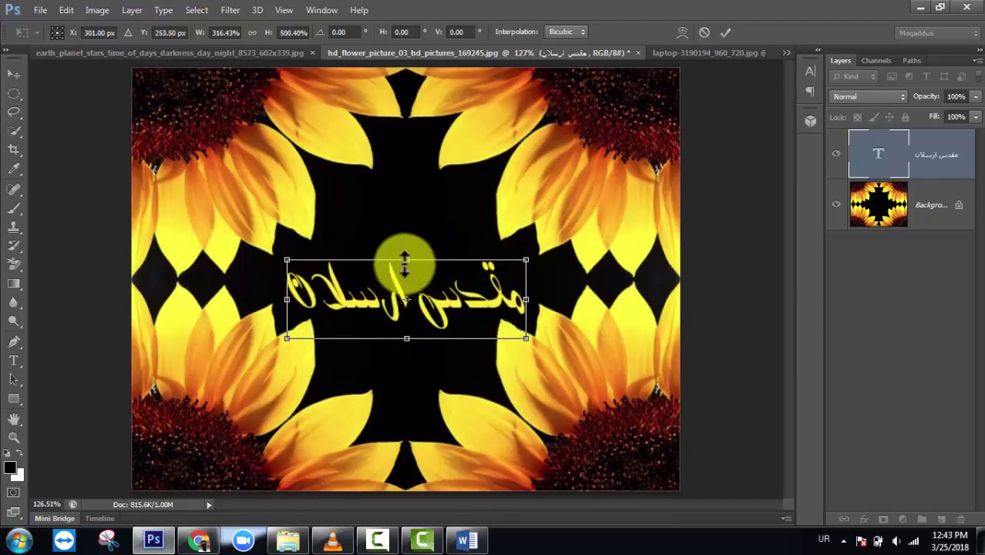
pyautogui.moveTo(406, 260); pyautogui.dragTo(406, 254)
pyautogui.moveTo(481, 303); pyautogui.dragTo(477, 295)
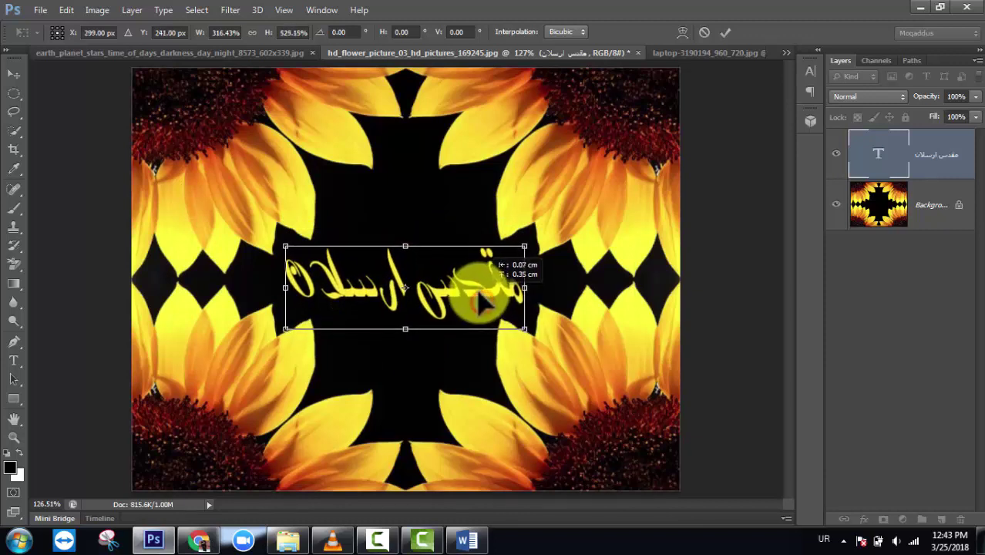
pyautogui.click(725, 33)
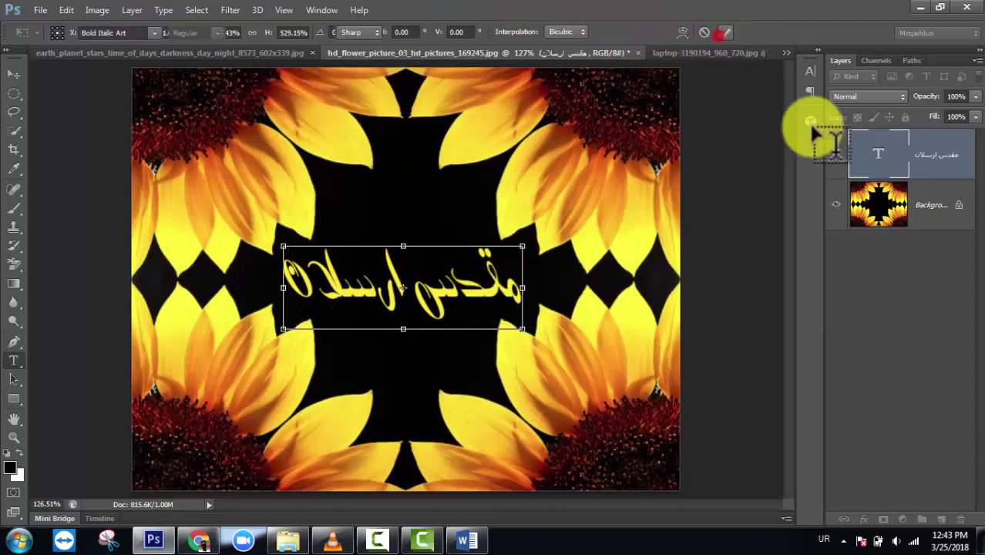
# Step: Change the Urdu text font to Jameel Noori Nastaleeq after trying Firoz Unicode and Gandhara Suls
pyautogui.doubleClick(875, 154)
pyautogui.click(154, 33)
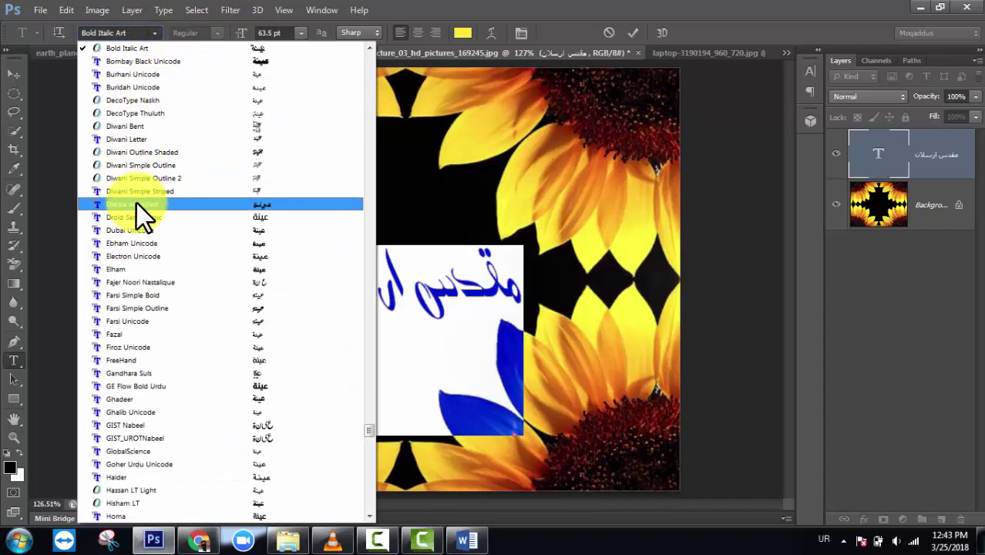
pyautogui.click(148, 345)
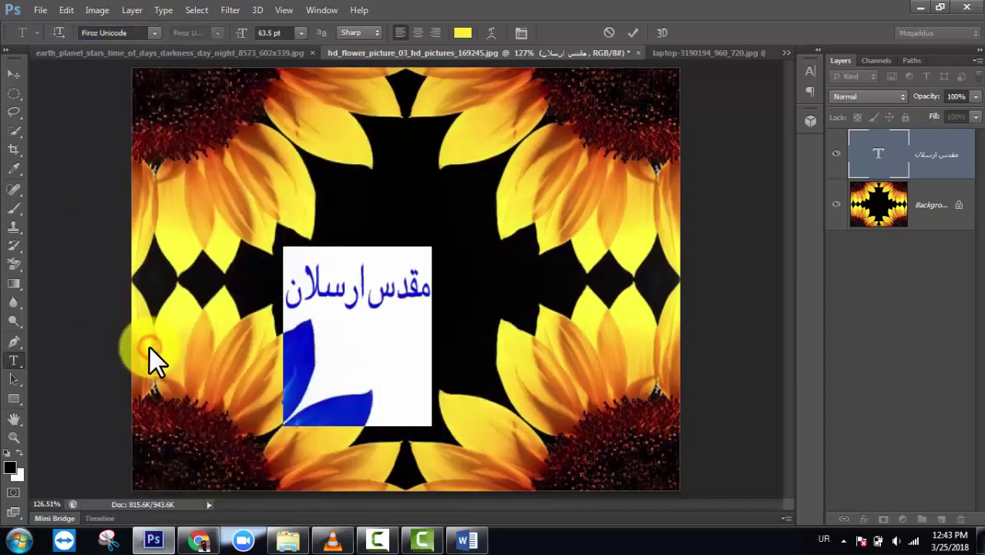
pyautogui.click(154, 33)
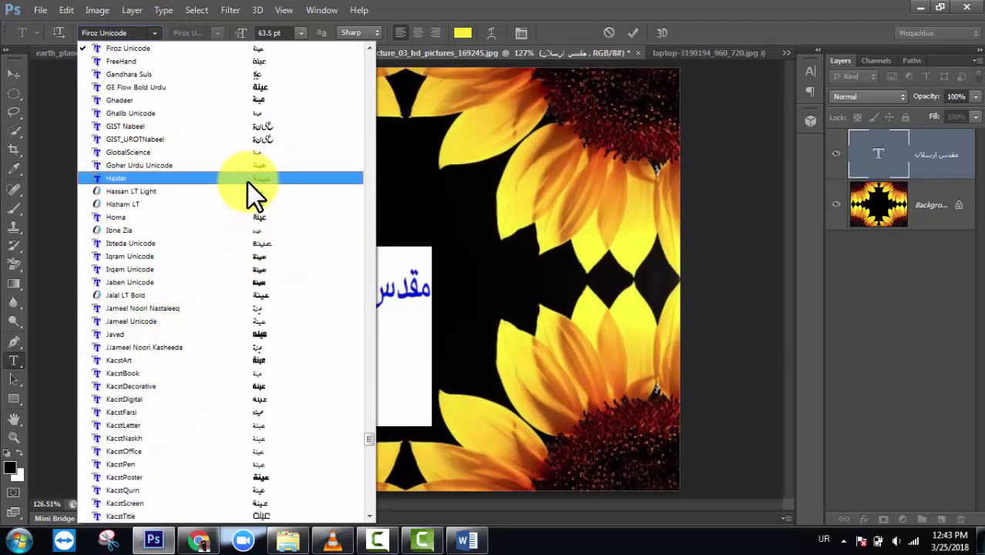
pyautogui.click(254, 74)
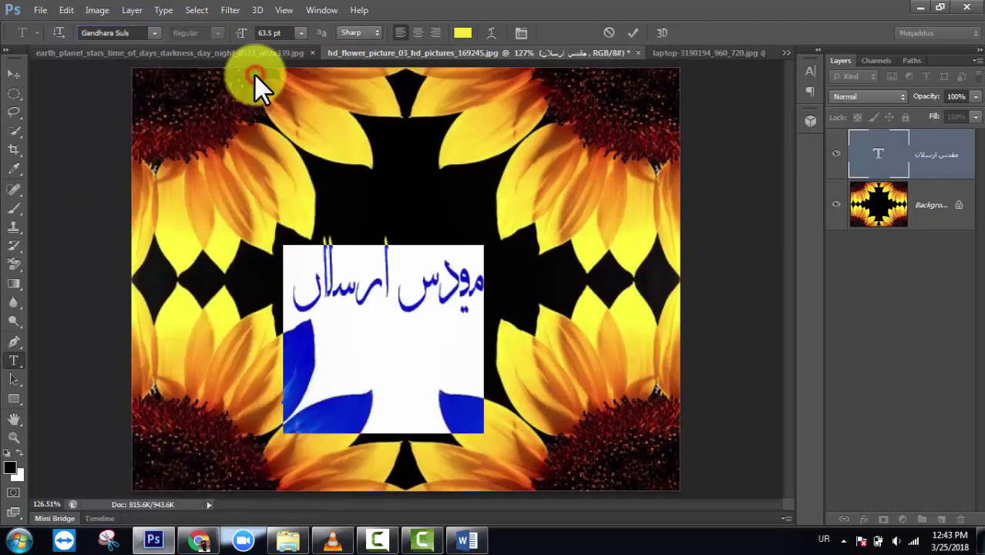
pyautogui.click(154, 33)
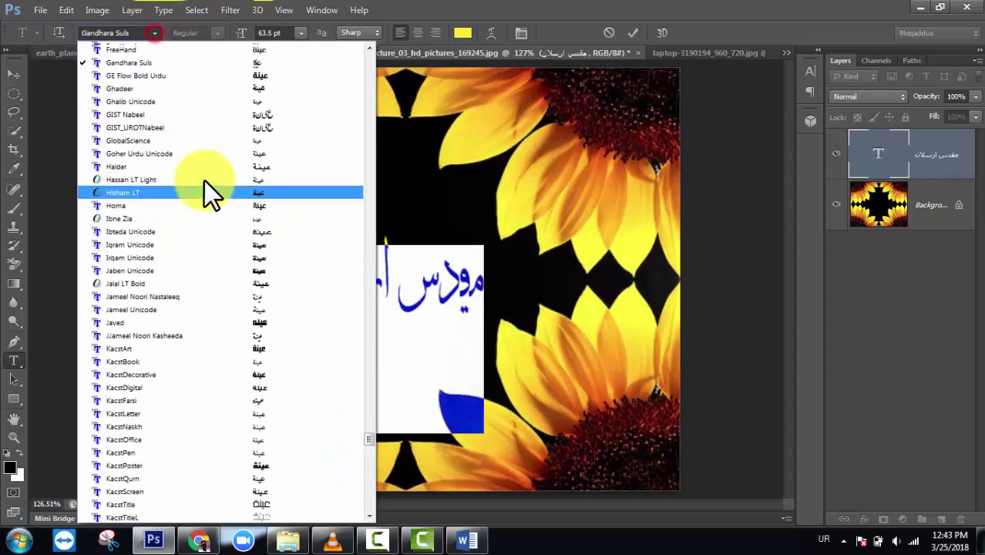
pyautogui.scroll(4, 205, 181)
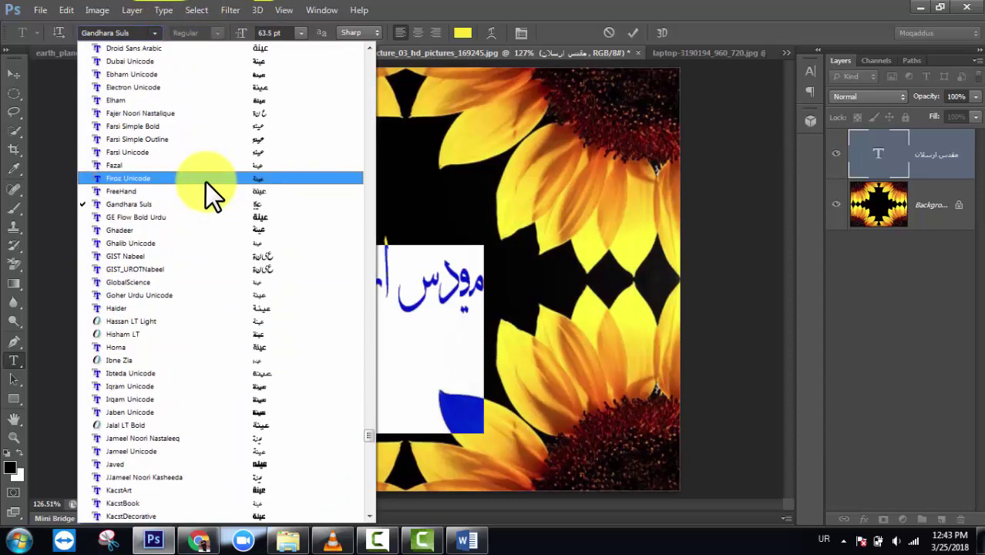
pyautogui.click(279, 437)
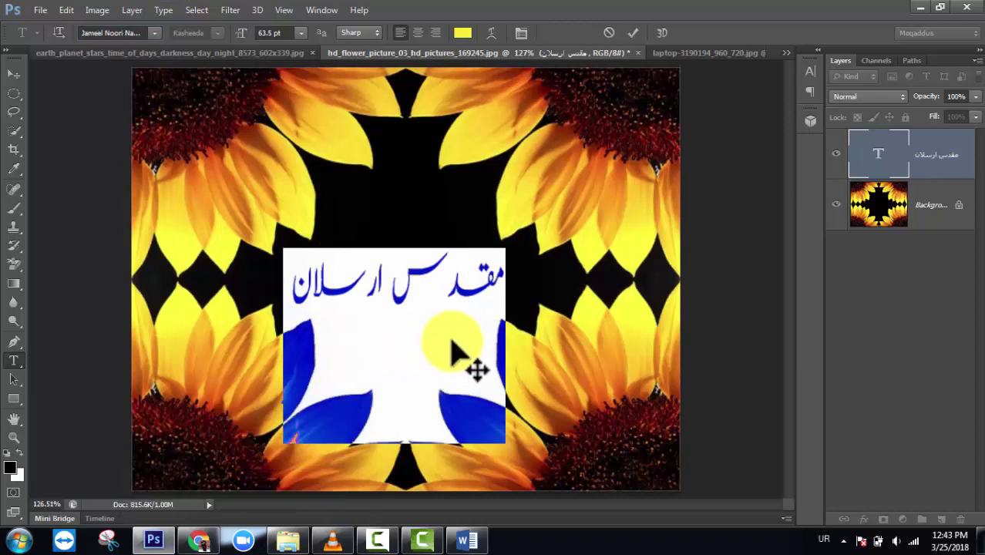
pyautogui.click(431, 356)
pyautogui.click(636, 32)
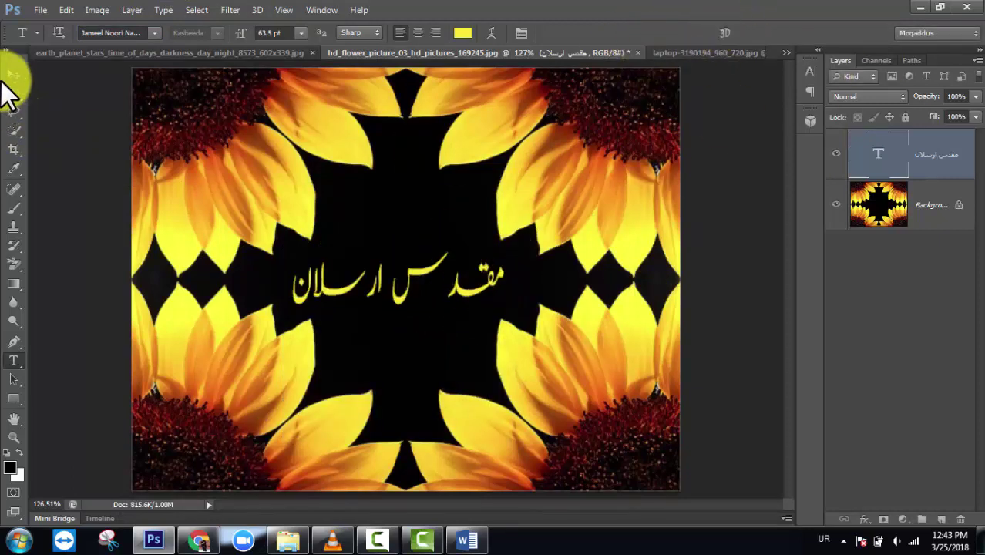
# Step: Reposition the Urdu text layer across the sunflower's black centre with the Move tool
pyautogui.click(14, 74)
pyautogui.moveTo(502, 277)
pyautogui.mouseDown()
pyautogui.moveTo(533, 281)
pyautogui.moveTo(474, 302)
pyautogui.mouseUp()
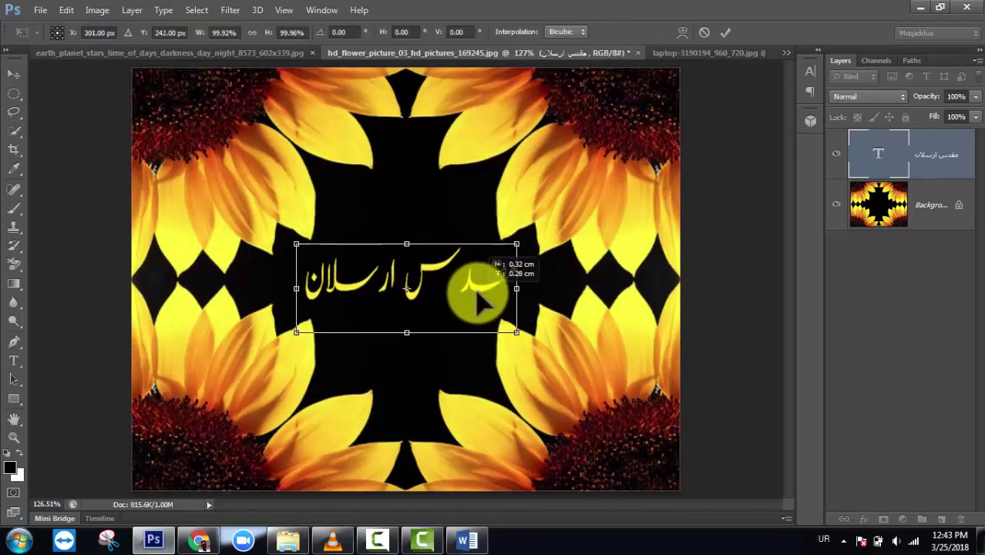
pyautogui.moveTo(474, 302); pyautogui.dragTo(479, 296)
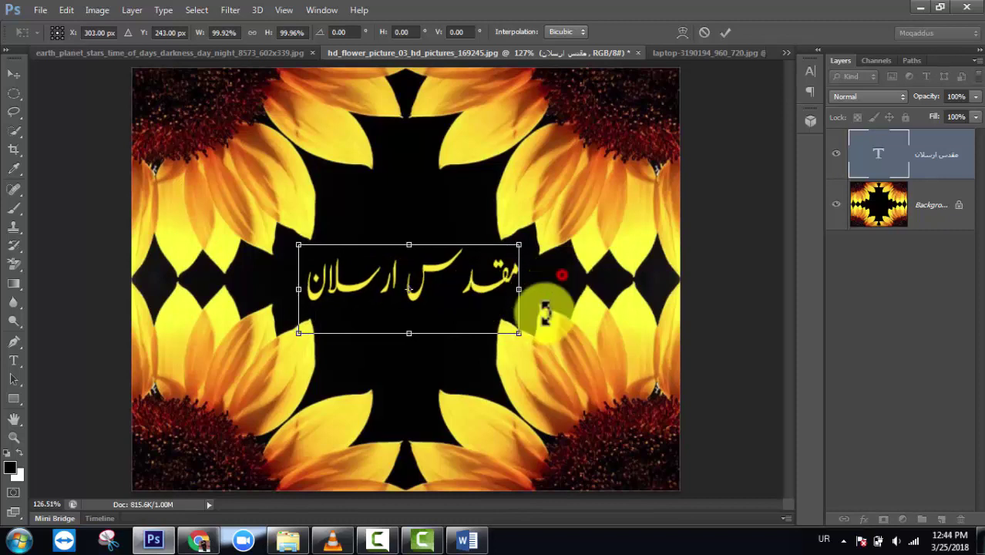
pyautogui.click(725, 31)
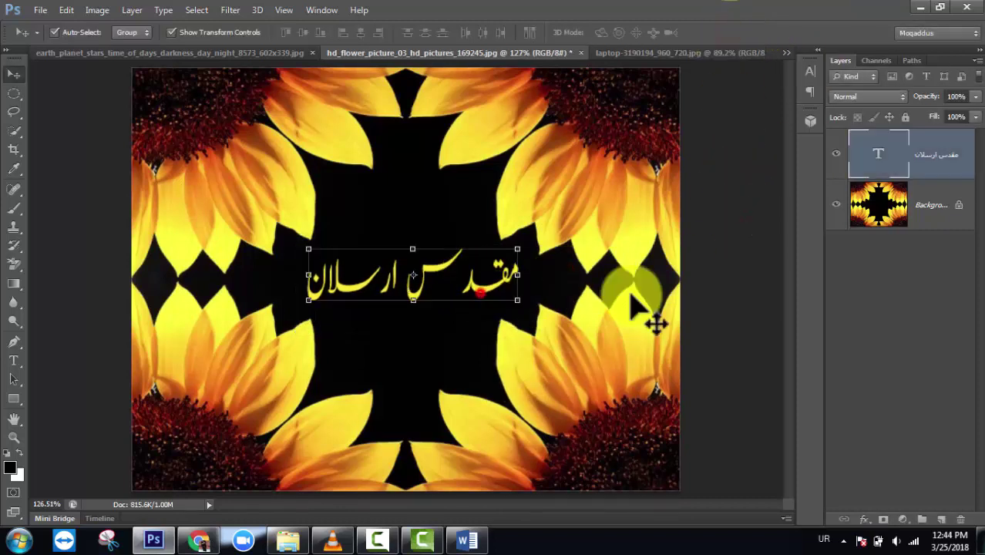
# Step: Add a Drop Shadow to the Urdu text, coloured yellow sampled from the text
pyautogui.doubleClick(972, 146)
pyautogui.moveTo(581, 94); pyautogui.dragTo(825, 106)
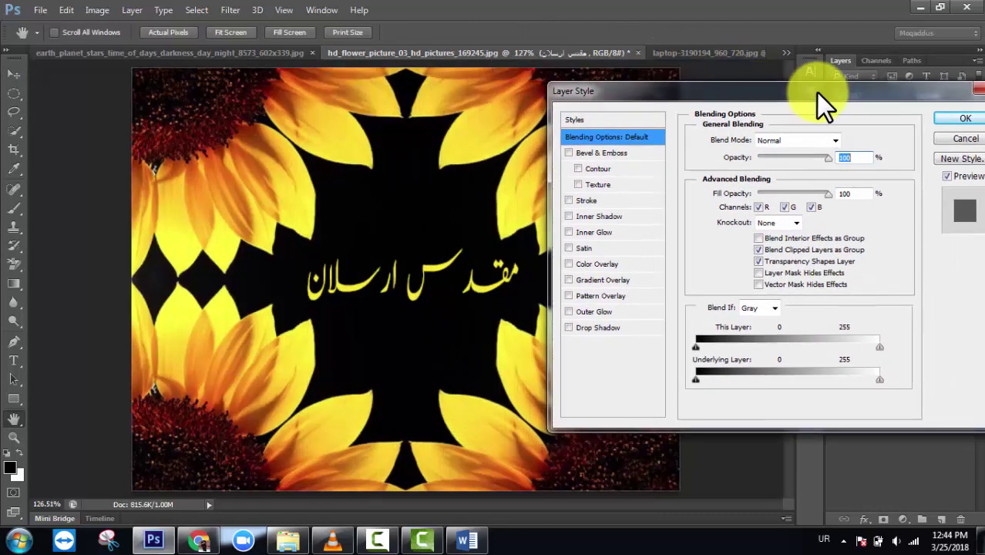
pyautogui.click(593, 327)
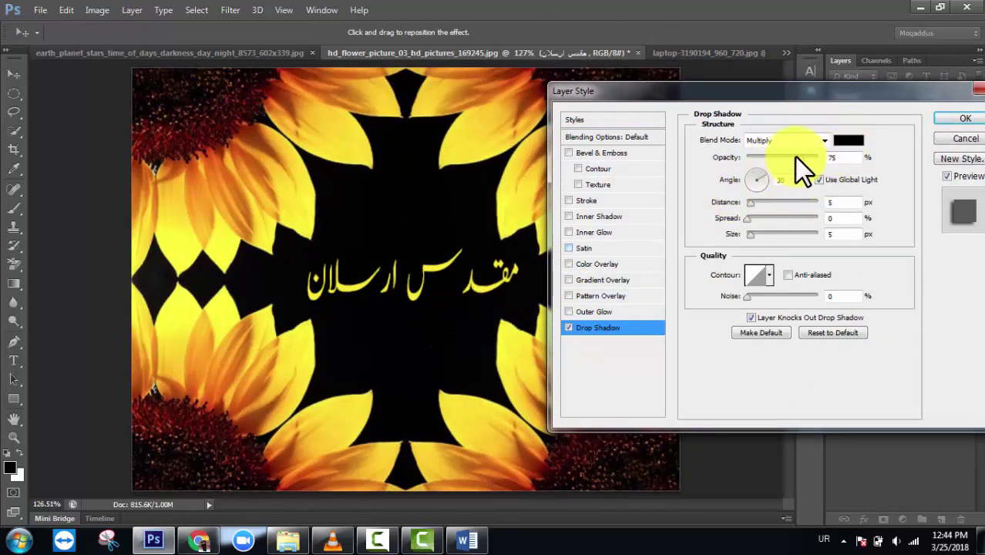
pyautogui.click(847, 142)
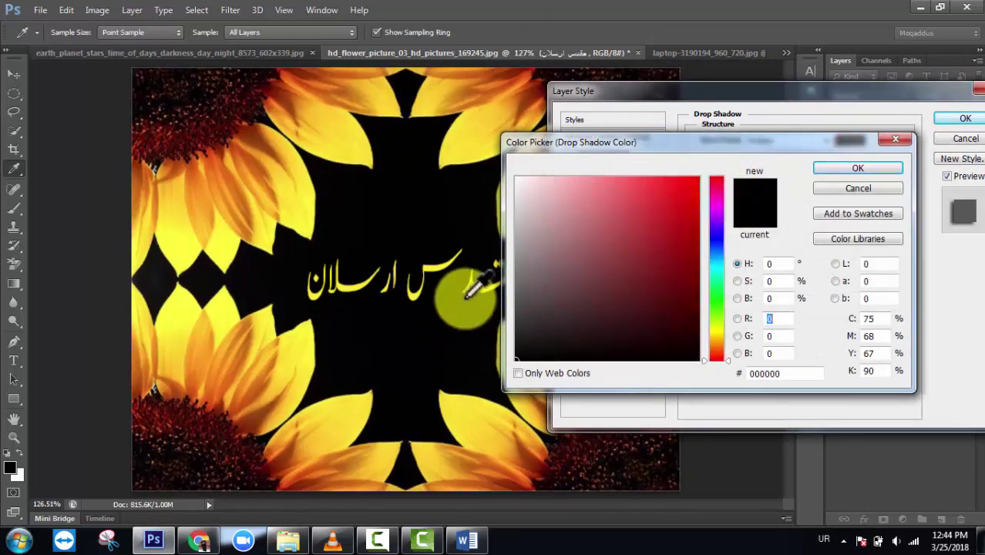
pyautogui.click(432, 268)
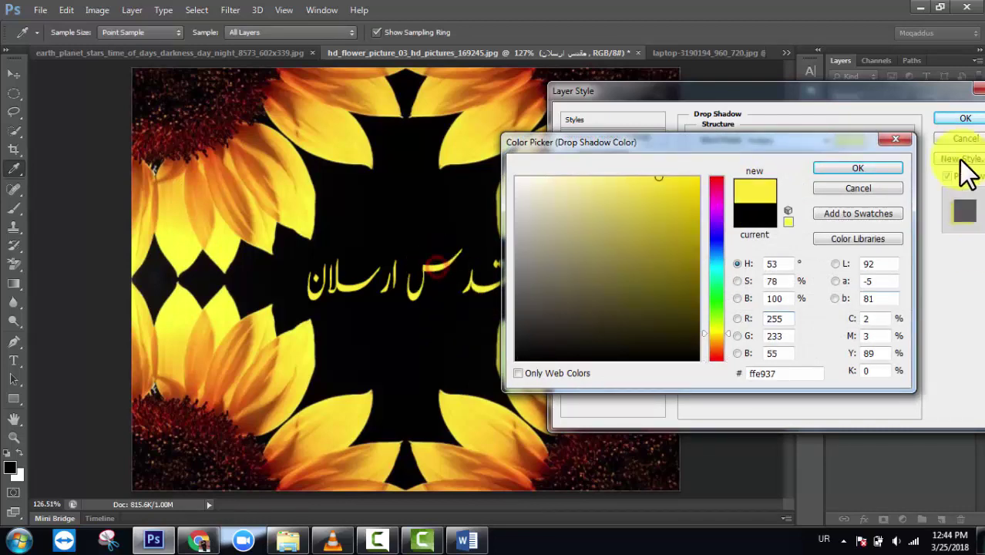
pyautogui.click(881, 167)
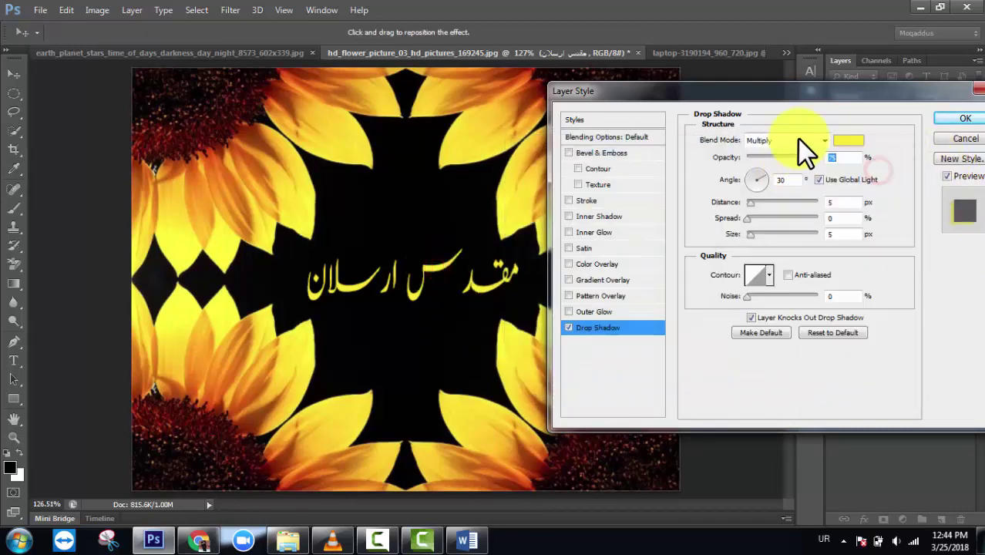
# Step: Set the drop shadow to Normal blend, 47% opacity, 6% spread, and a larger size
pyautogui.click(796, 140)
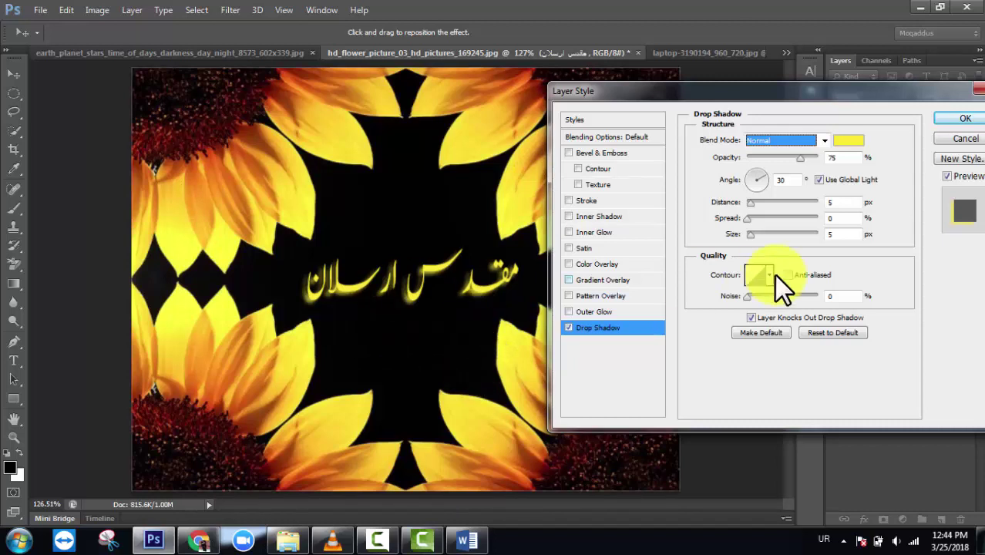
pyautogui.moveTo(796, 158); pyautogui.dragTo(777, 160)
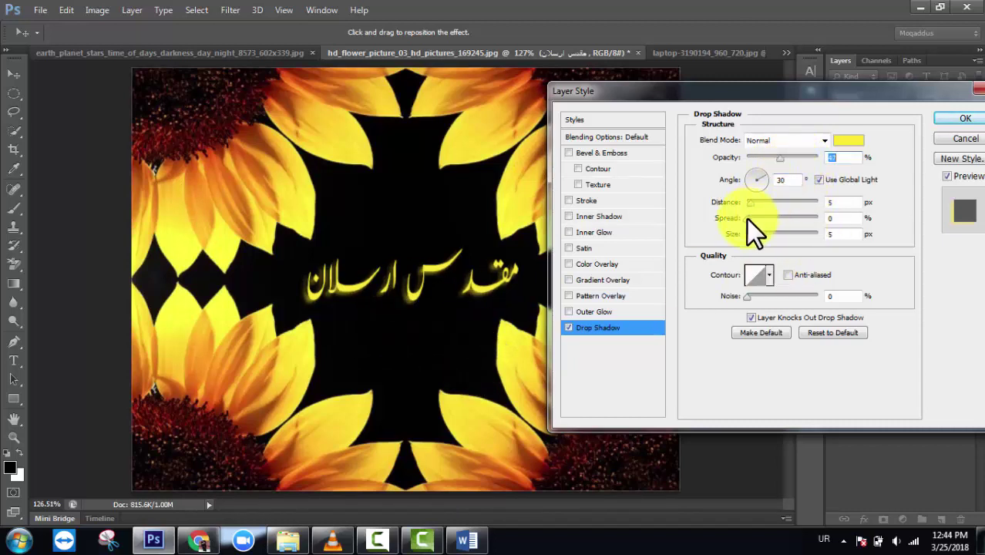
pyautogui.moveTo(746, 219)
pyautogui.mouseDown()
pyautogui.moveTo(757, 238)
pyautogui.moveTo(748, 220)
pyautogui.mouseUp()
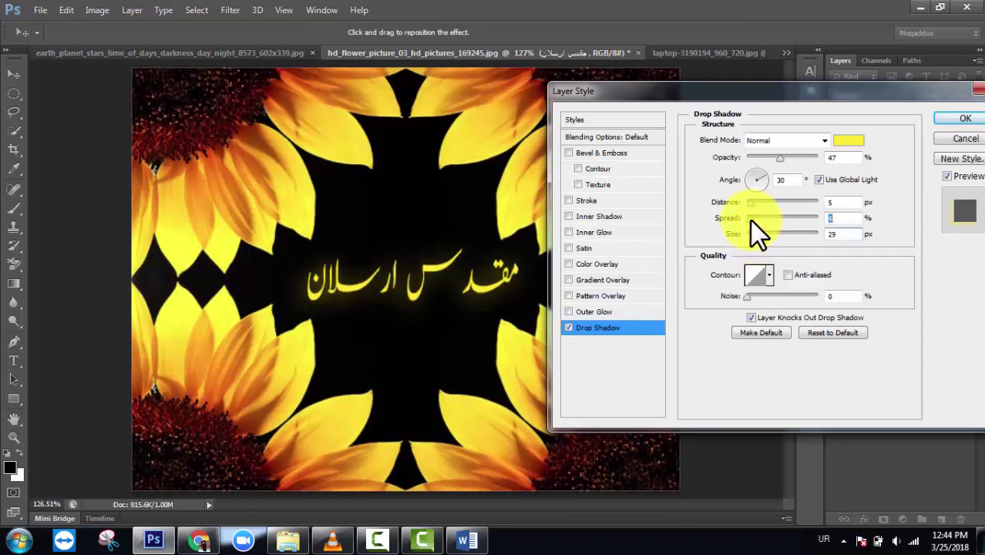
pyautogui.write('6')
pyautogui.press('Tab')
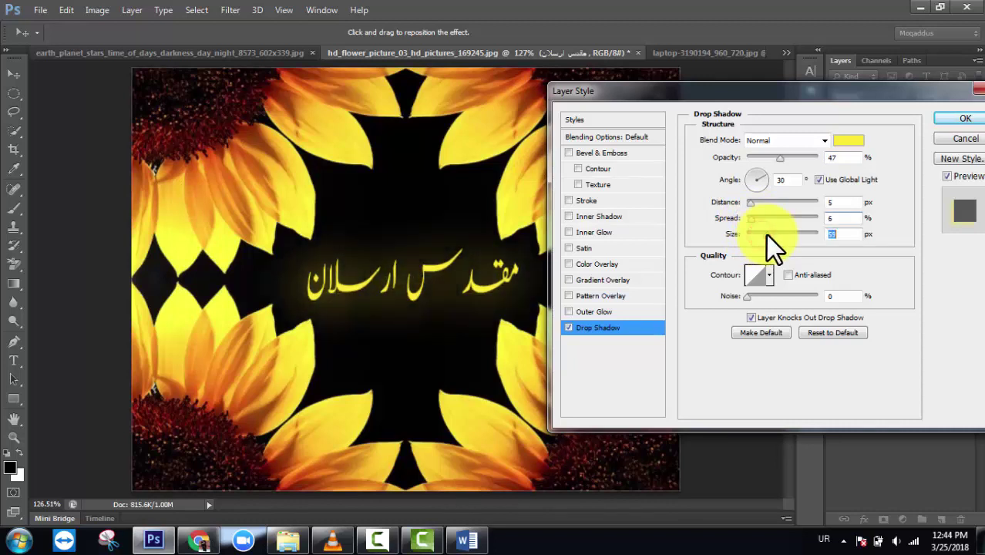
pyautogui.click(768, 235)
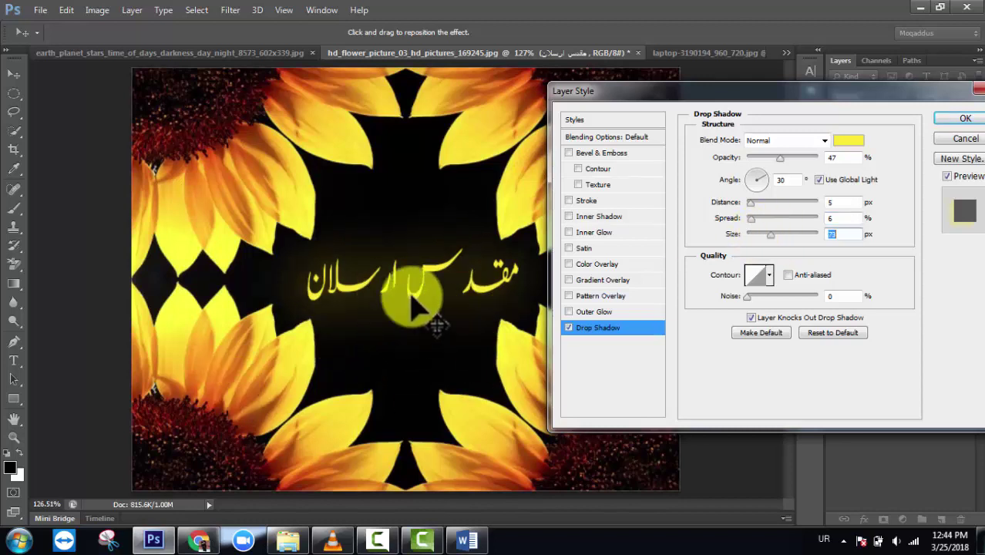
# Step: Add a 1 px orange Outside stroke sampled from a sunflower petal, then shift the Urdu text left
pyautogui.click(579, 202)
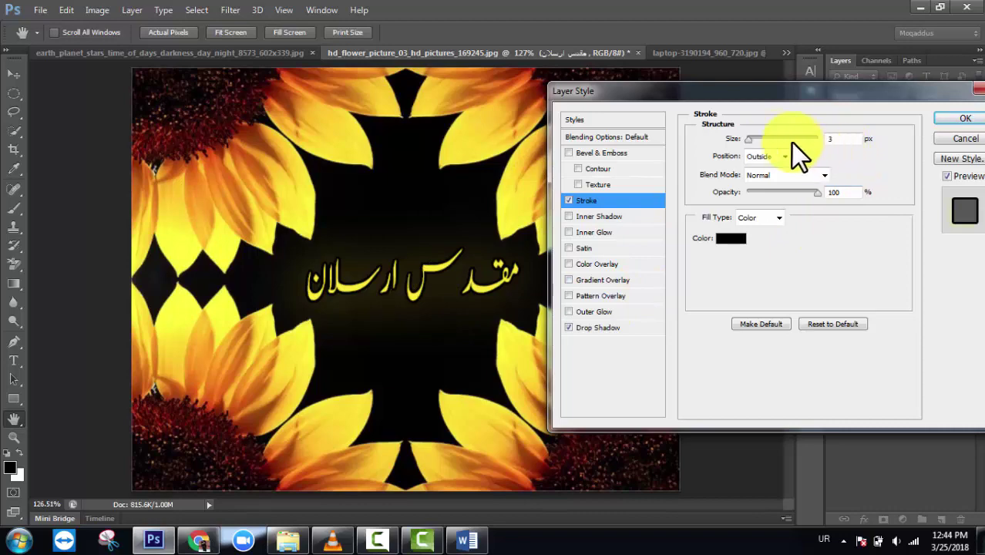
pyautogui.click(724, 240)
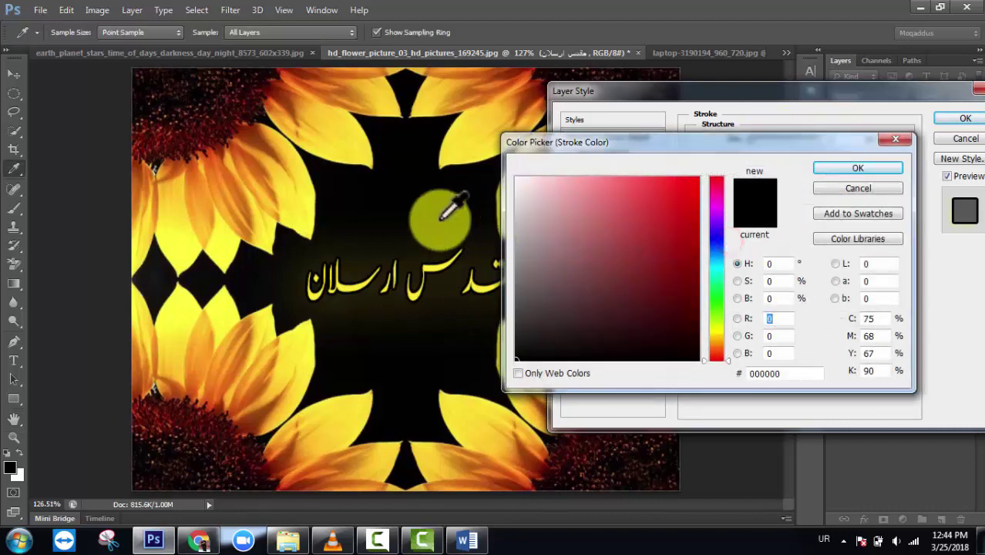
pyautogui.click(248, 163)
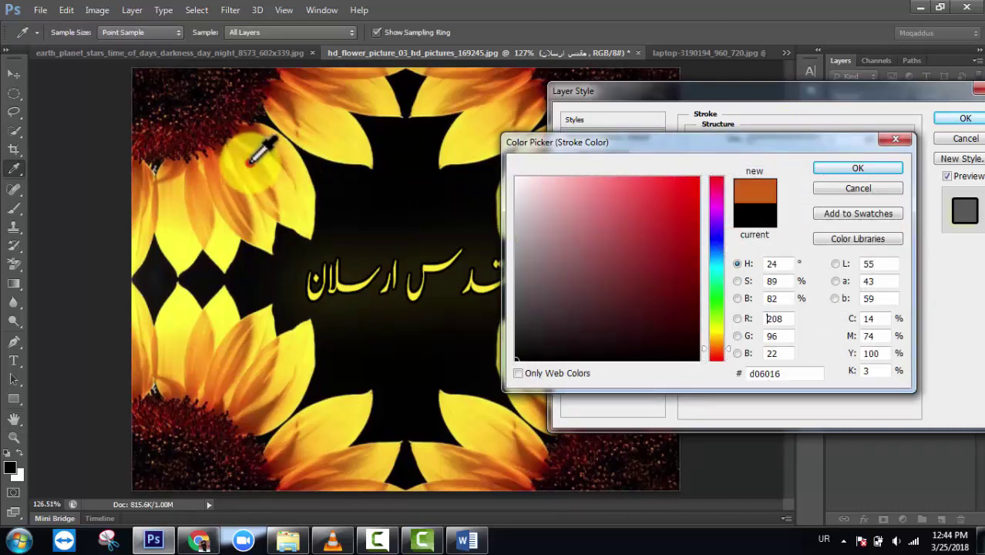
pyautogui.click(214, 123)
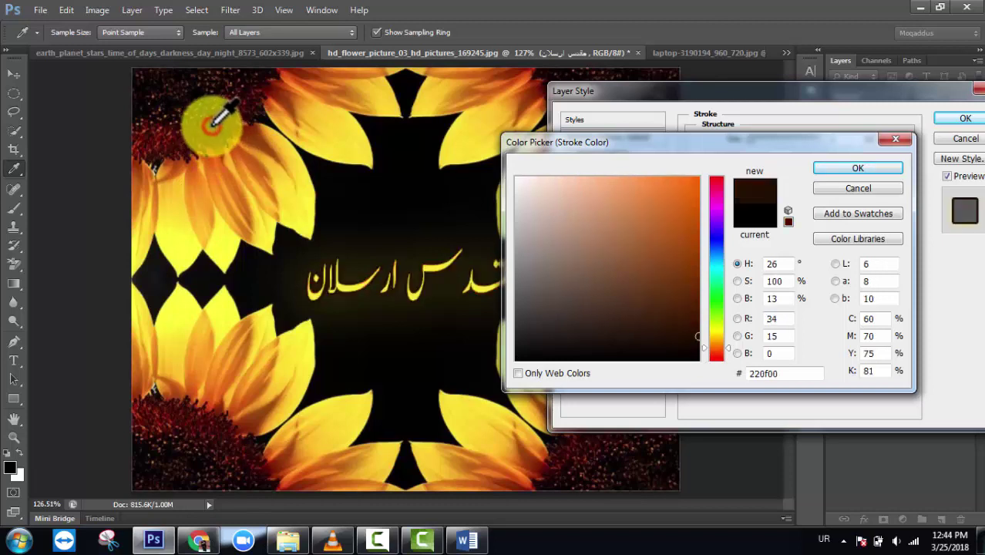
pyautogui.click(245, 358)
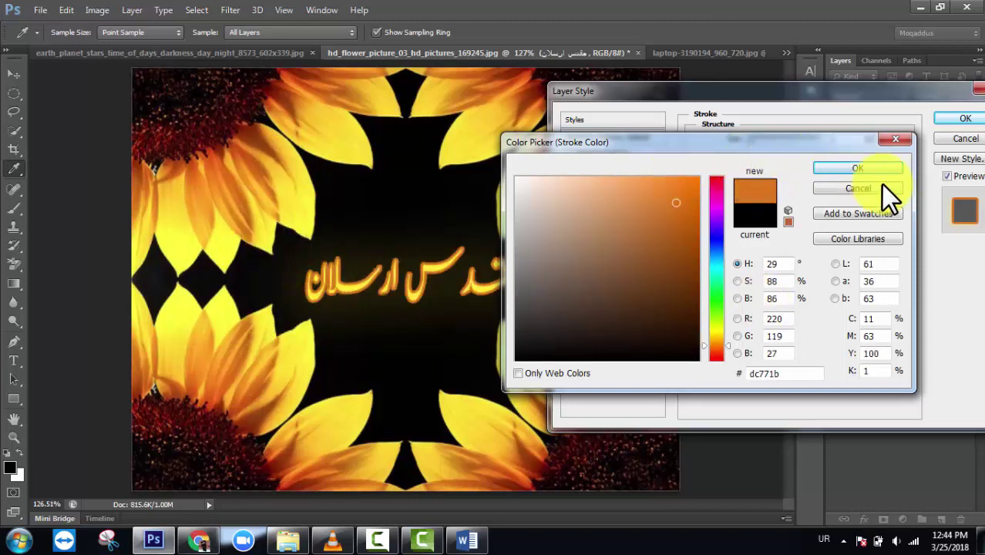
pyautogui.click(857, 168)
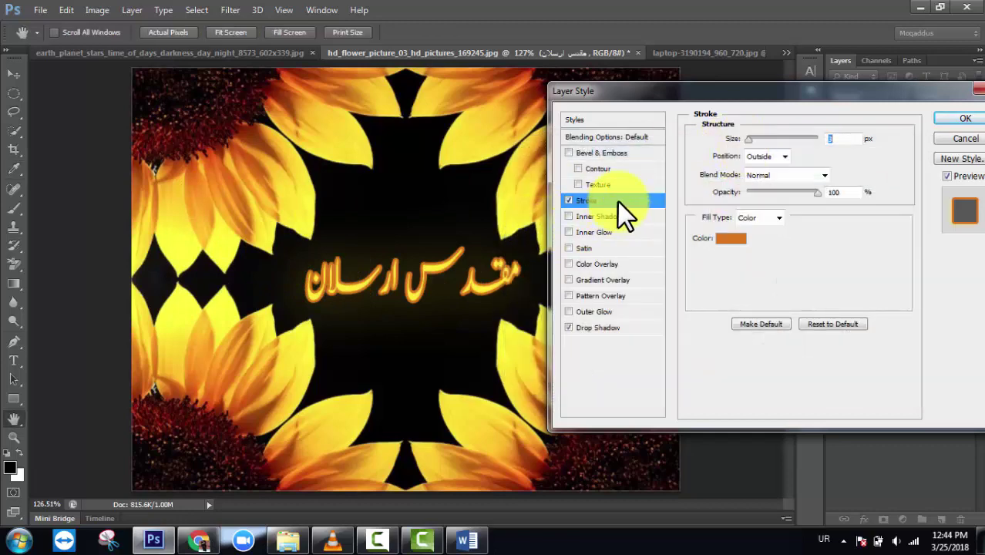
pyautogui.moveTo(748, 143); pyautogui.dragTo(740, 140)
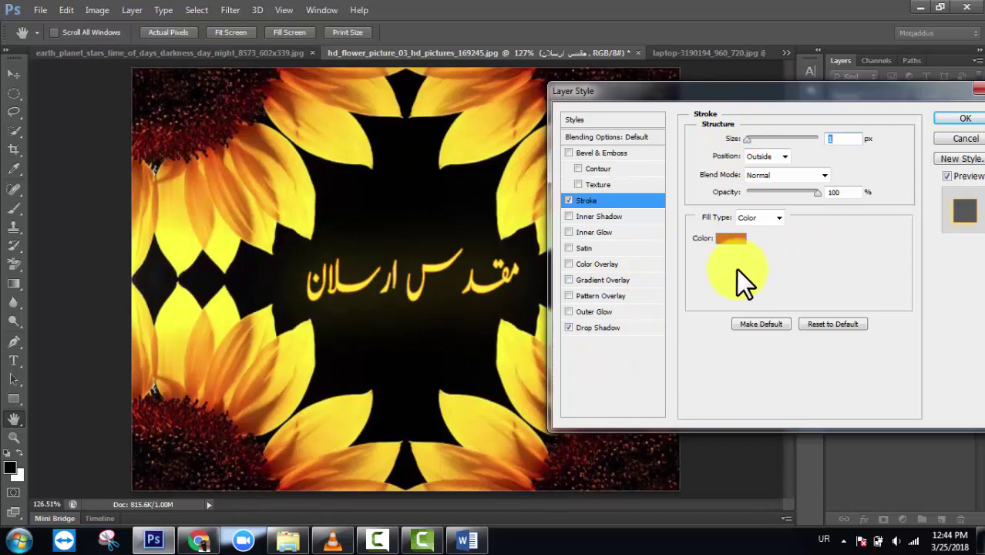
pyautogui.click(965, 120)
pyautogui.moveTo(501, 294)
pyautogui.mouseDown()
pyautogui.moveTo(483, 293)
pyautogui.moveTo(487, 285)
pyautogui.moveTo(466, 293)
pyautogui.mouseUp()
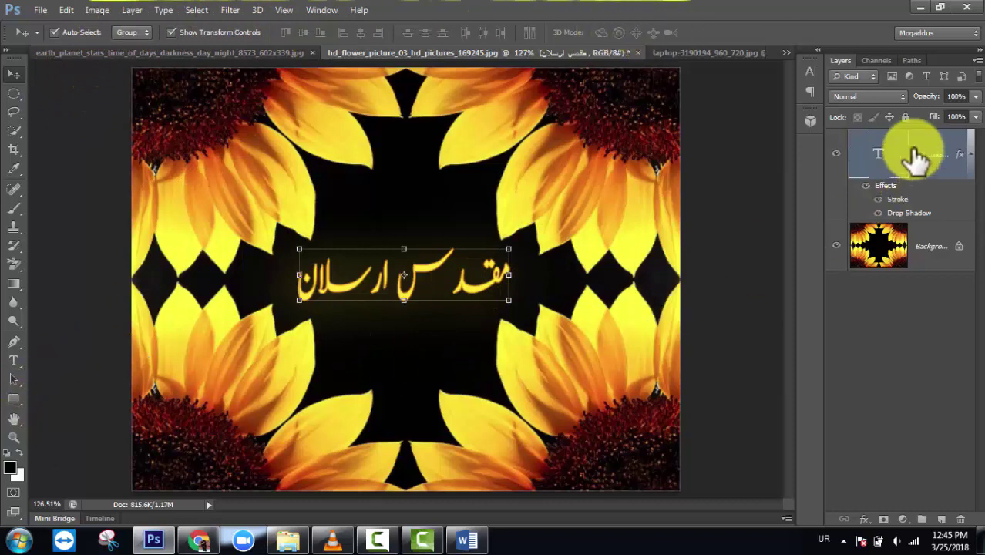
pyautogui.doubleClick(880, 158)
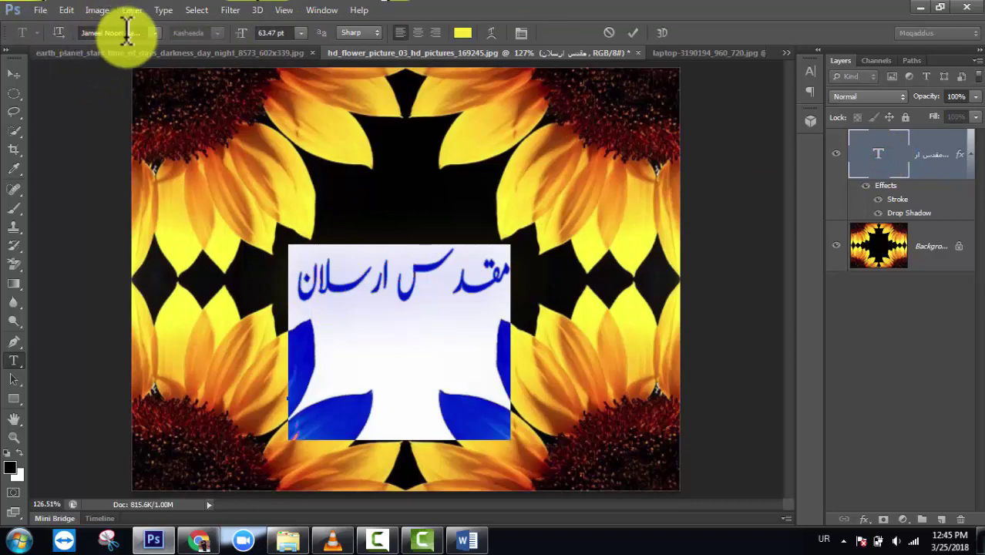
pyautogui.click(633, 32)
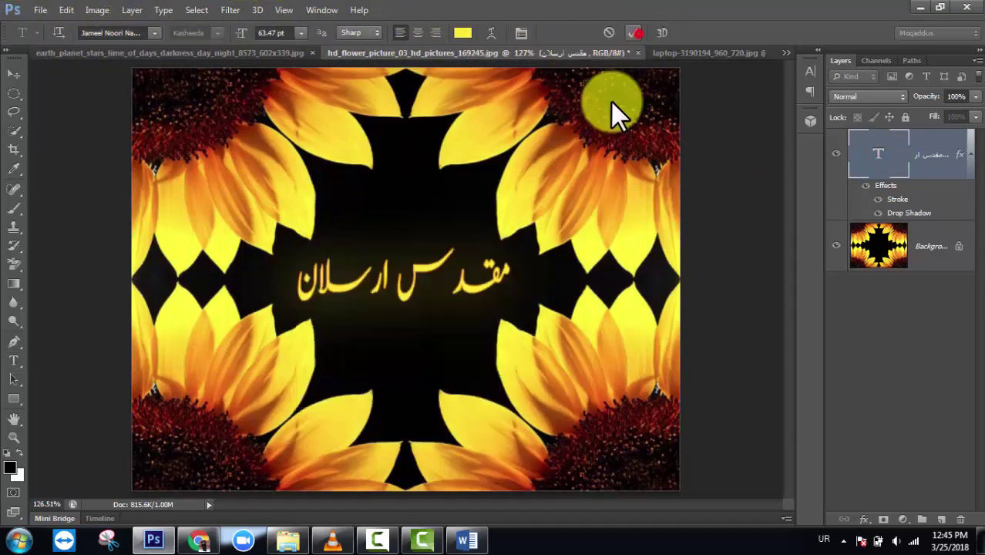
pyautogui.press('v')
pyautogui.doubleClick(960, 141)
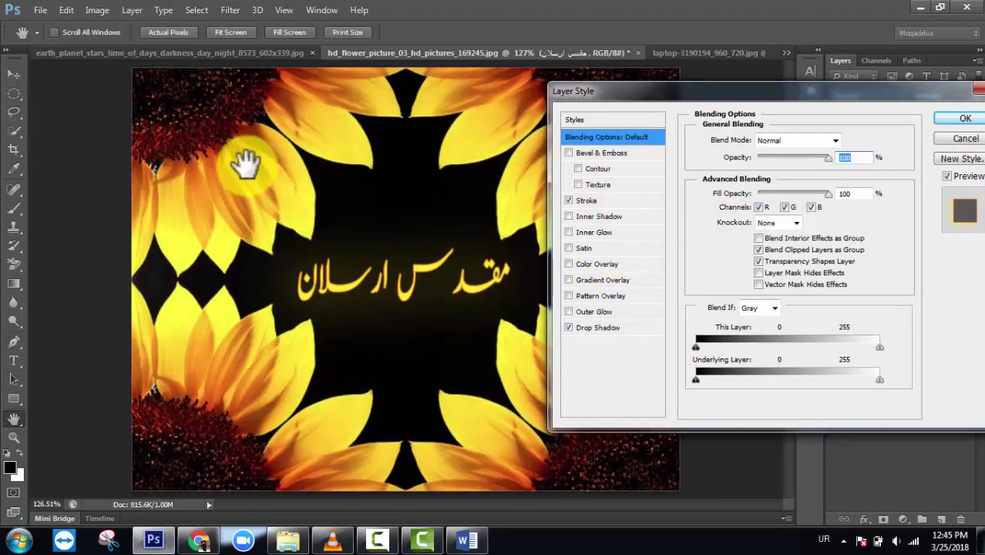
pyautogui.click(954, 119)
pyautogui.press('v')
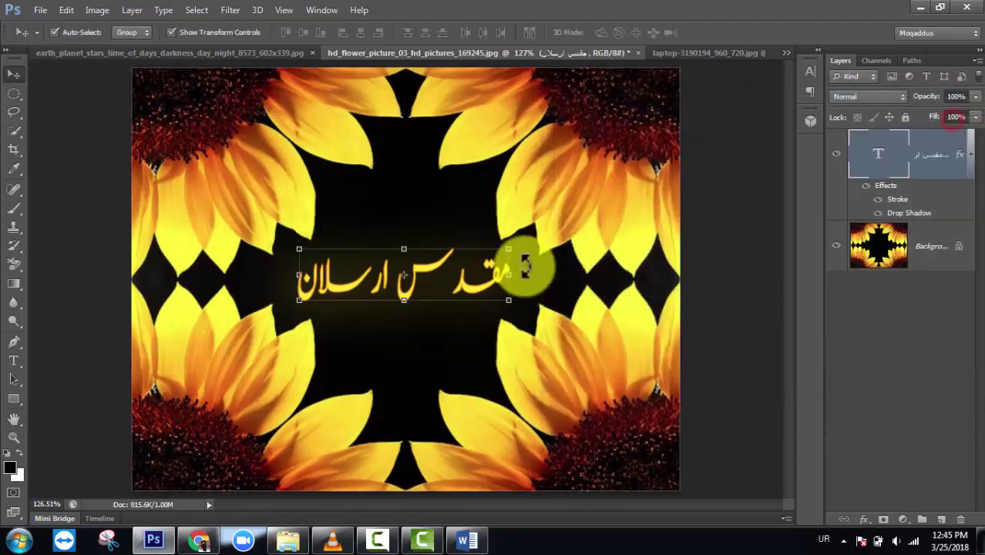
pyautogui.click(406, 378)
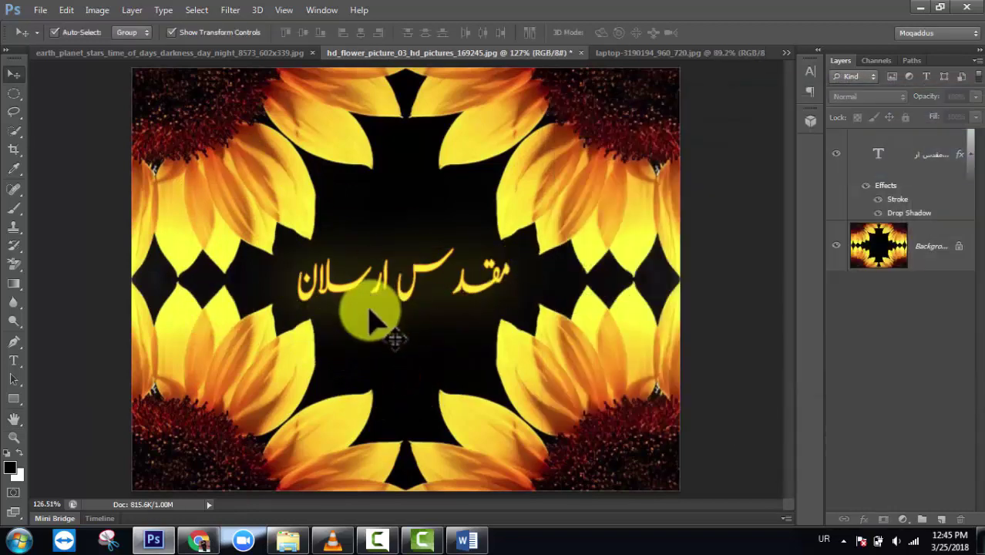